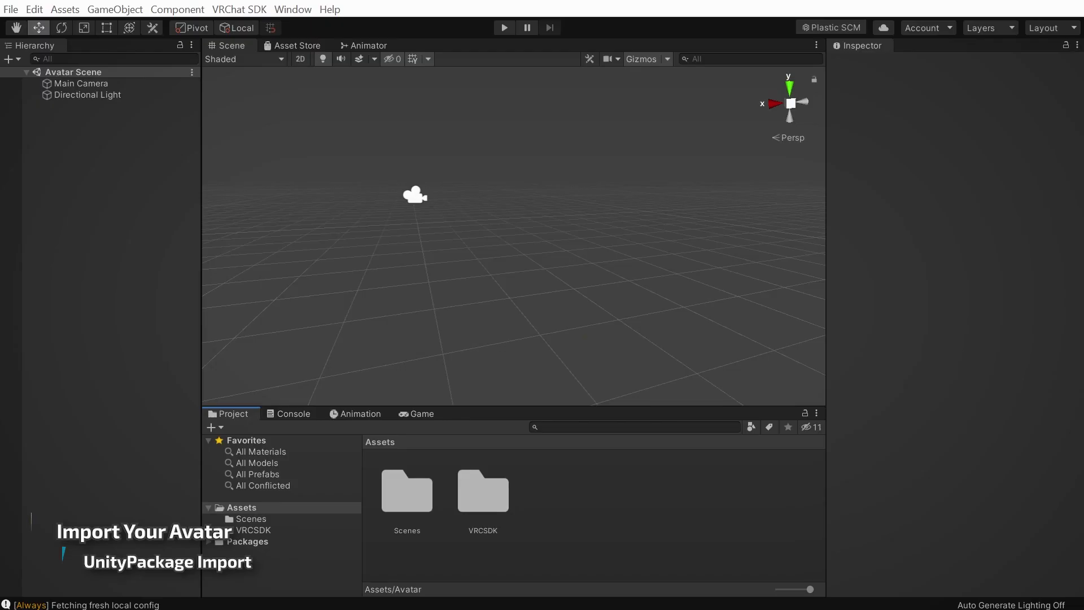
Step: Import all assets from Tutorial Package.unitypackage into the Unity project
left_click_drag(1083, 195, 683, 212)
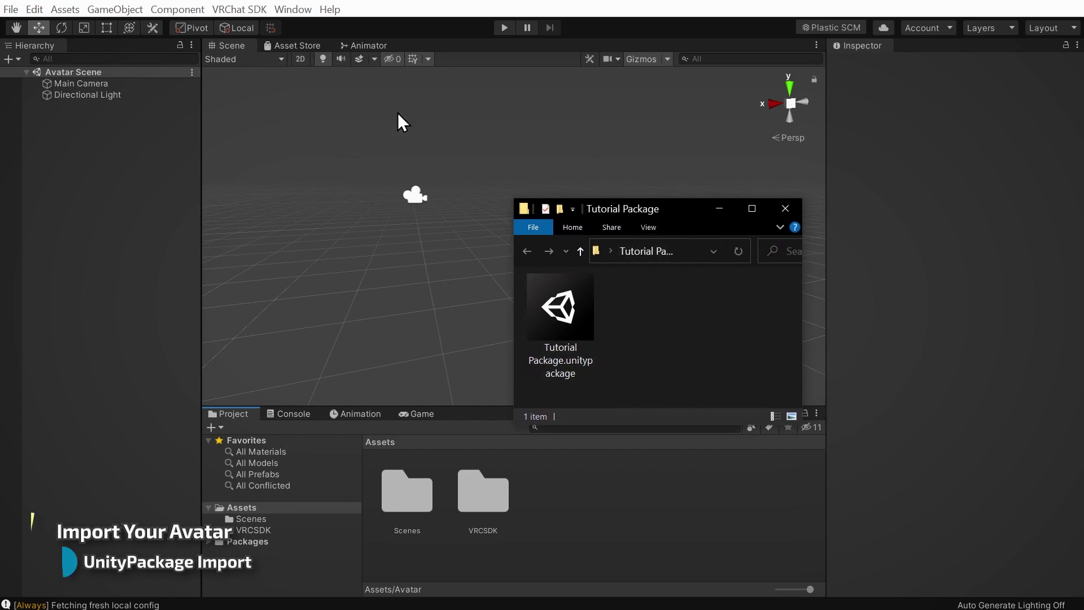
double_click(560, 308)
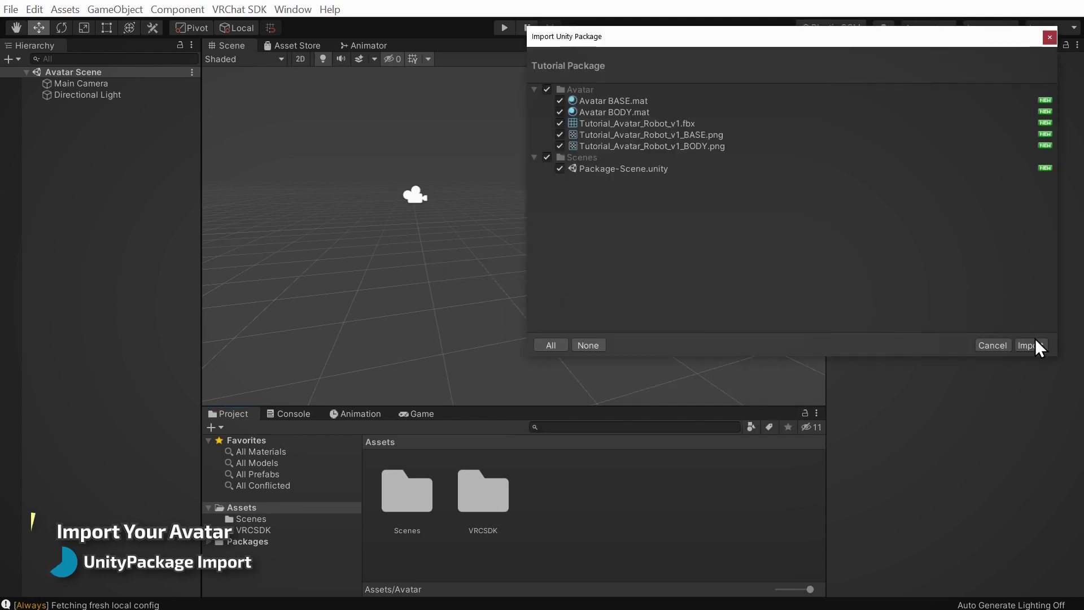
left_click(1033, 345)
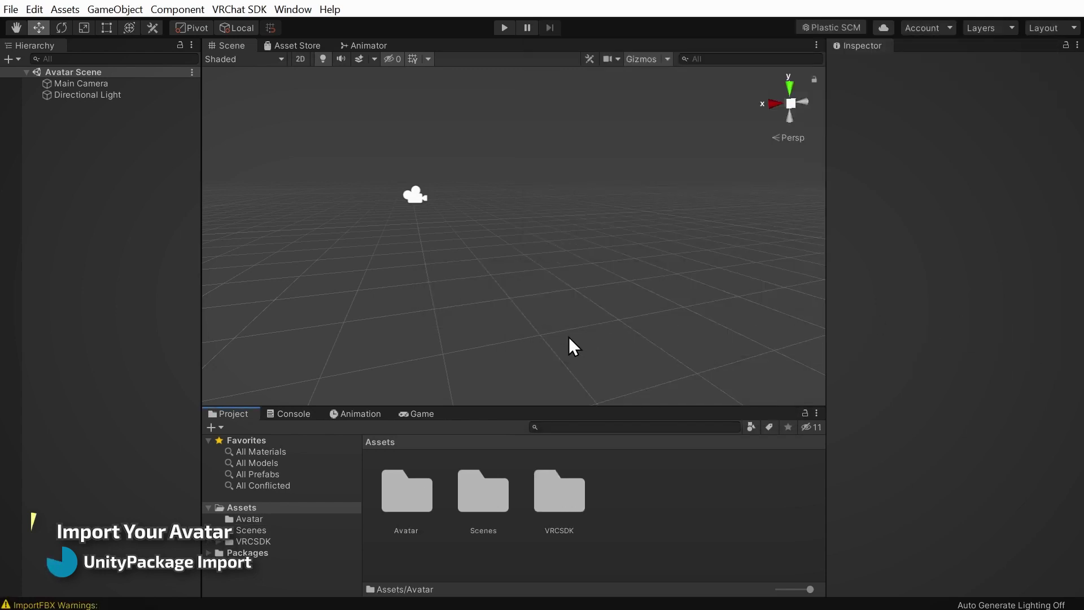
Step: Open Package-Scene from Assets/Scenes to show the robot avatar
double_click(489, 503)
left_click(489, 503)
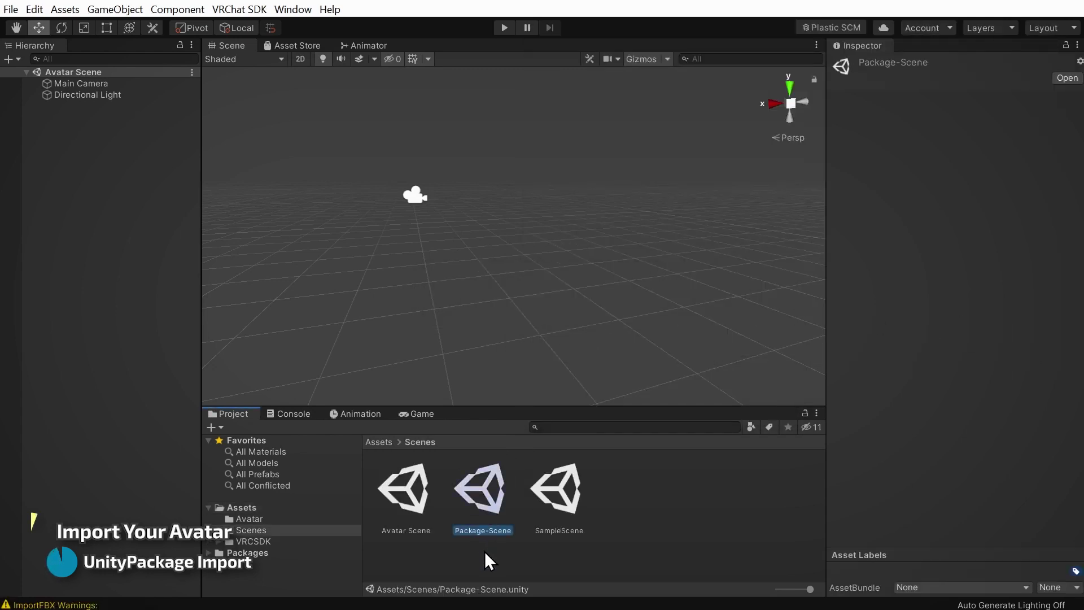
double_click(484, 484)
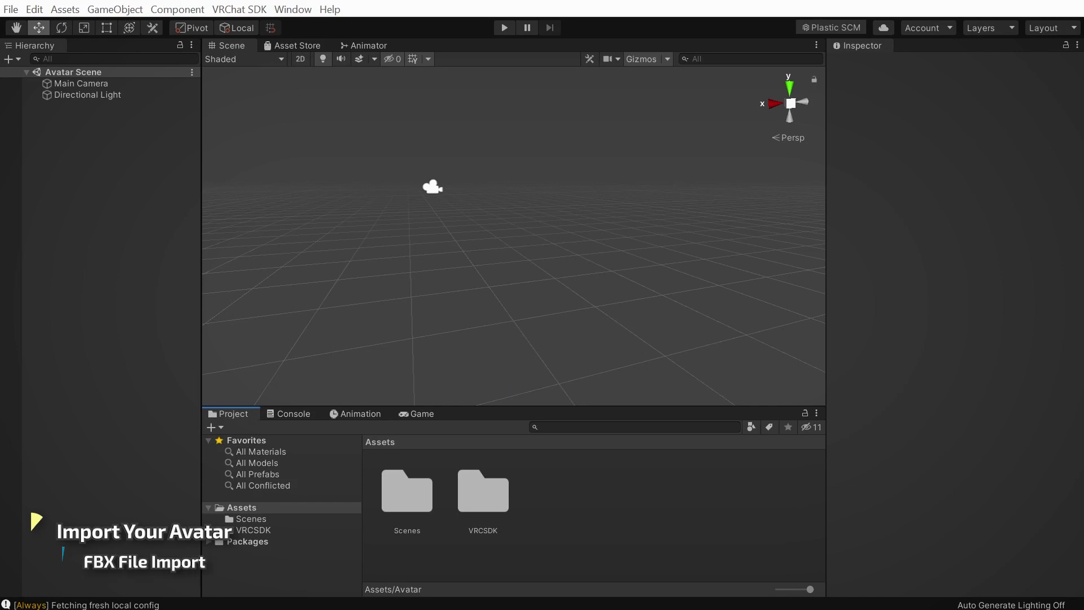
Step: Locate the robot FBX and its two texture files in the Tutorial Files folder
left_click_drag(0, 97, 475, 102)
left_click_drag(277, 293, 461, 301)
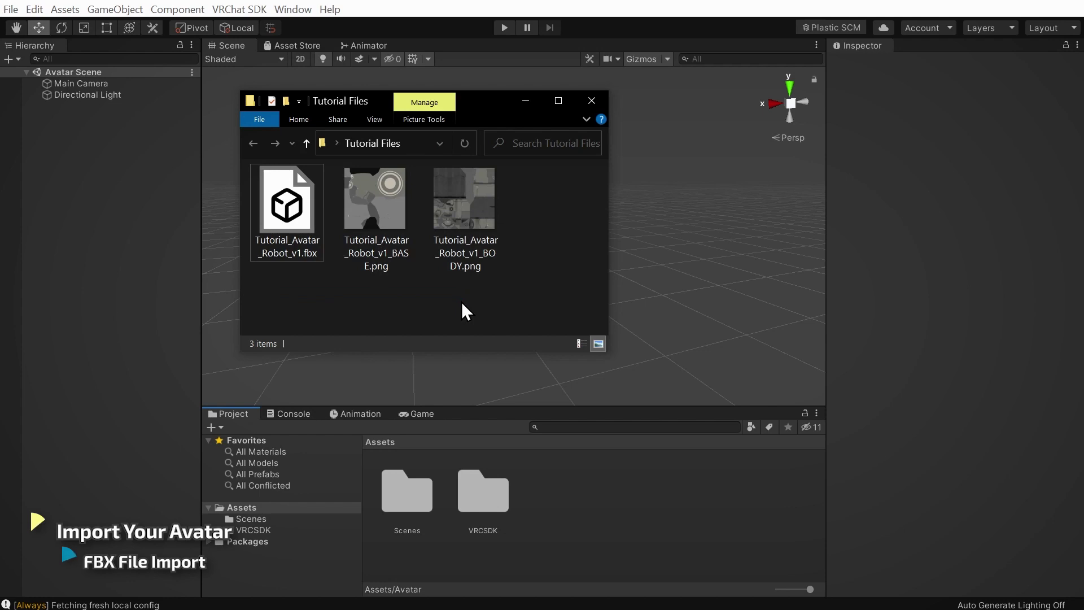
left_click_drag(266, 305, 468, 281)
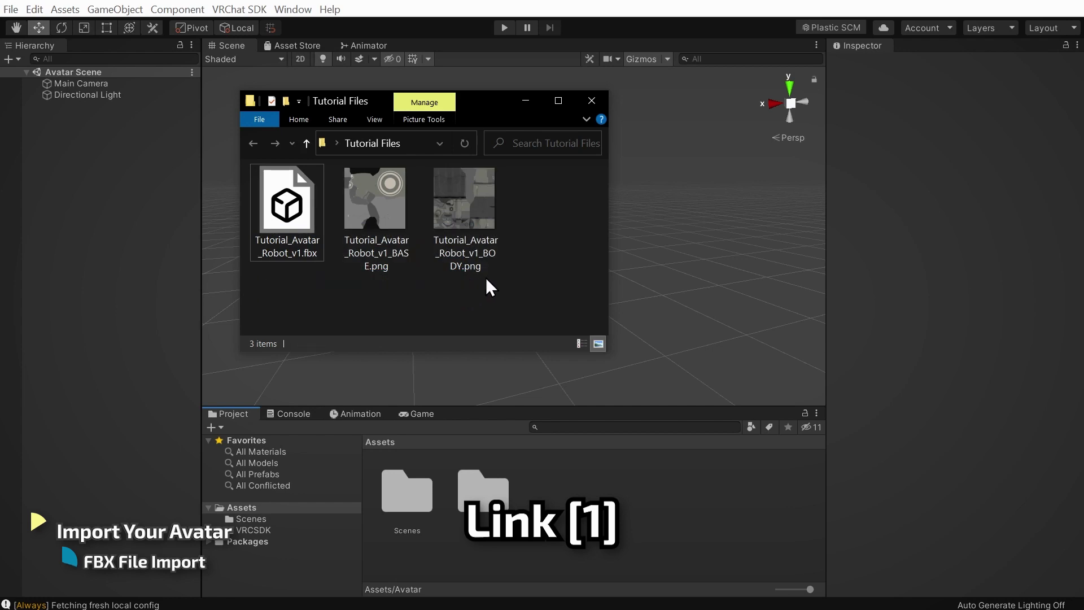
left_click_drag(489, 103, 0, 128)
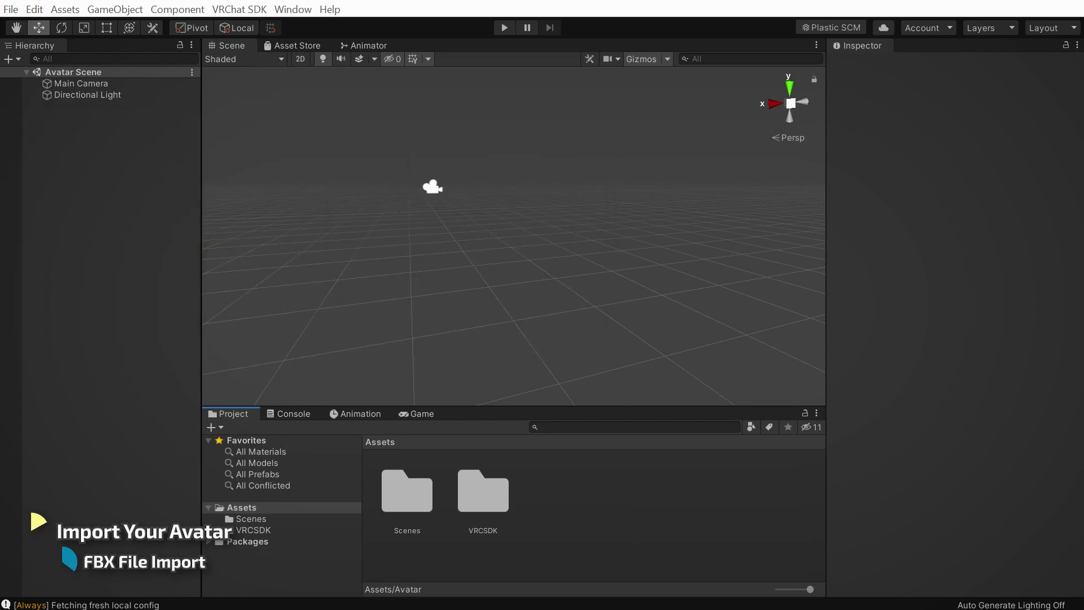
Step: Create a new folder named Avatar in Assets and open it
right_click(559, 473)
mouse_move(760, 156)
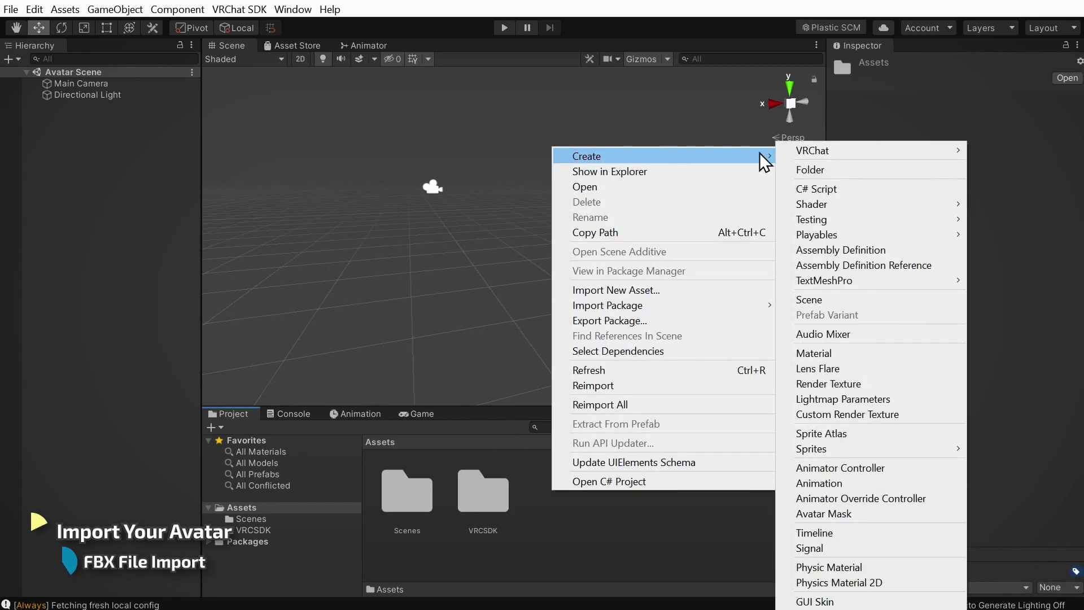
left_click(798, 170)
type("Avatar")
key("Return")
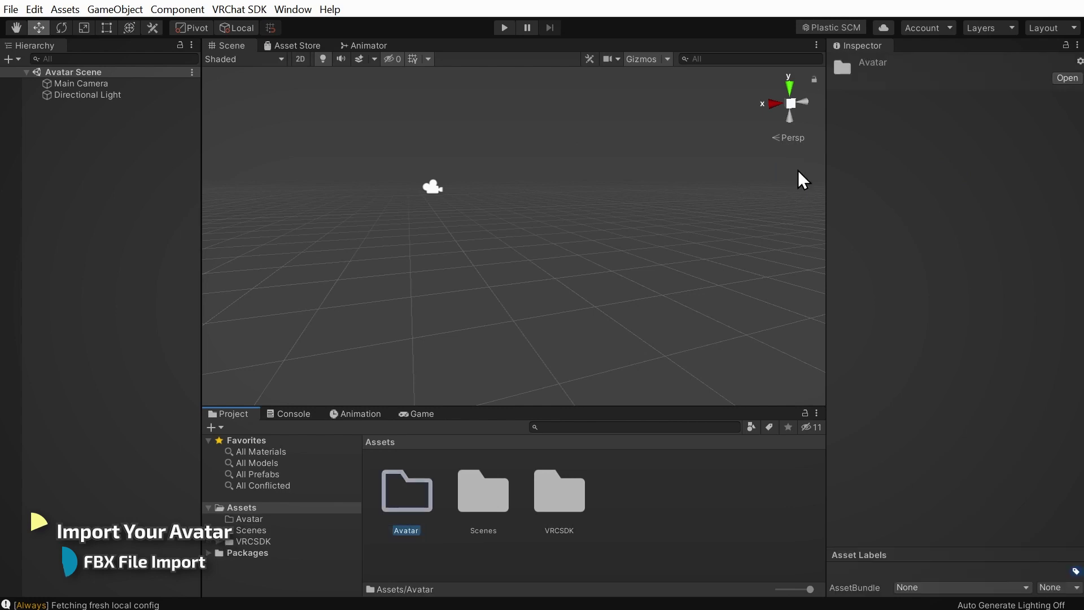
double_click(416, 495)
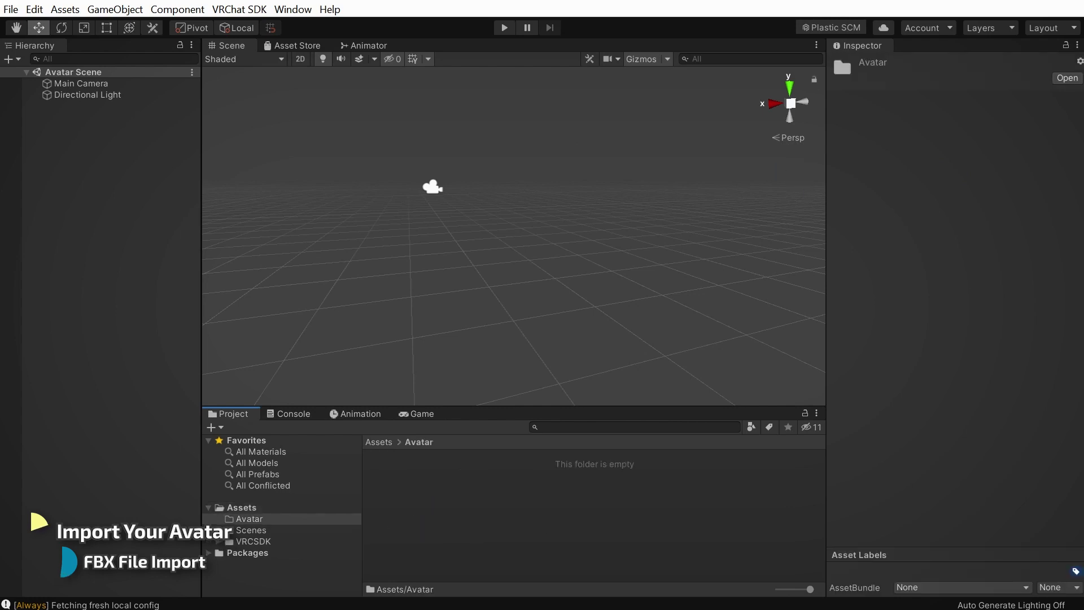
Step: Import Tutorial_Avatar_Robot_v1.fbx and its BASE and BODY textures into the Avatar folder
key("alt+Tab")
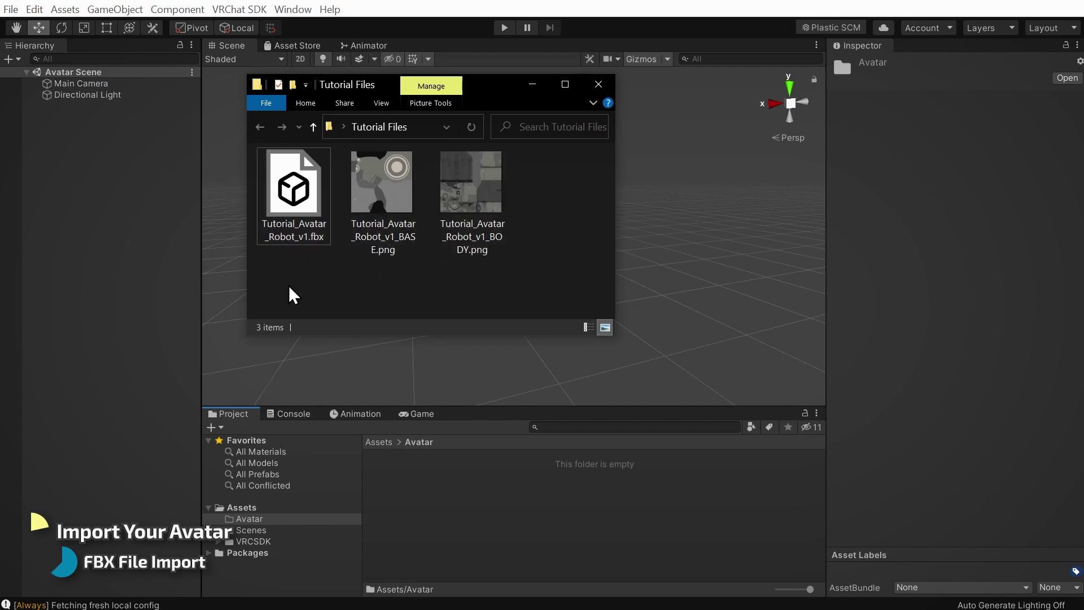
left_click_drag(293, 294, 445, 524)
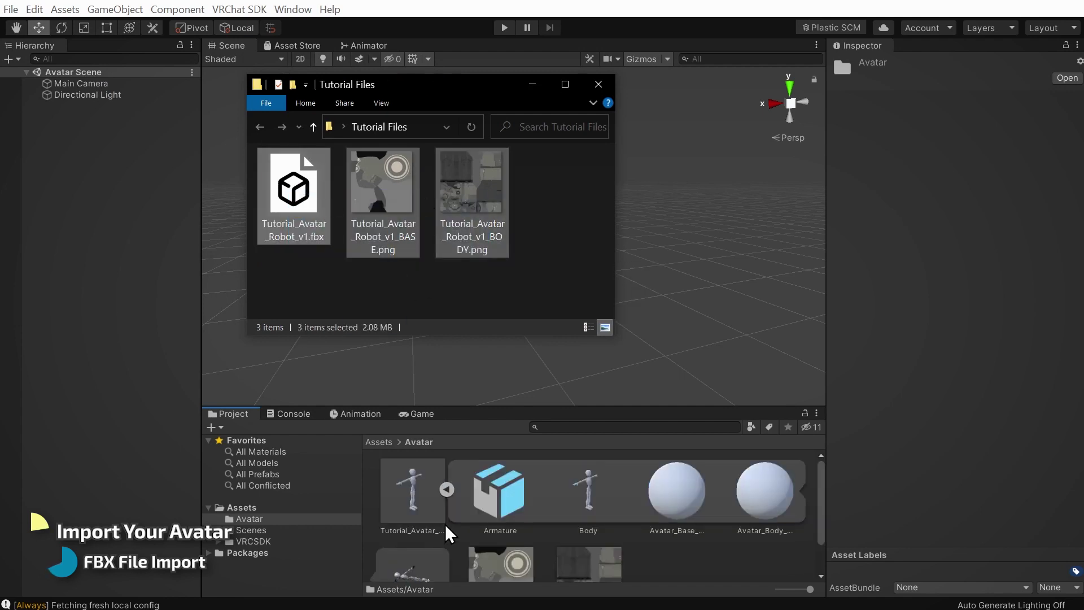
left_click(411, 487)
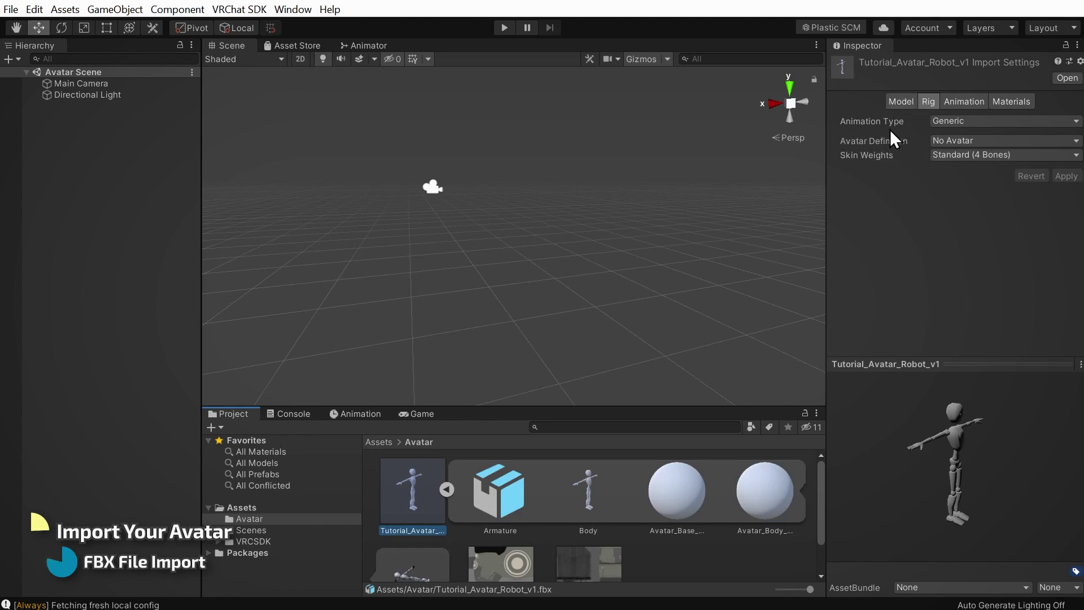
Step: Set the robot FBX's rig Animation Type to Humanoid and apply it
left_click(1000, 121)
left_click(985, 181)
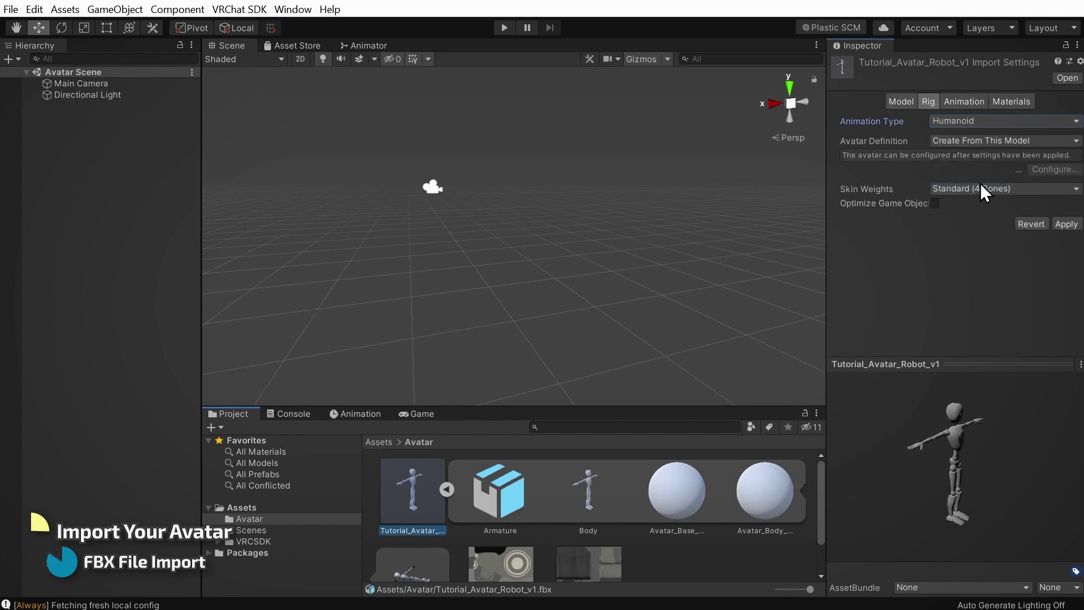
left_click(1066, 224)
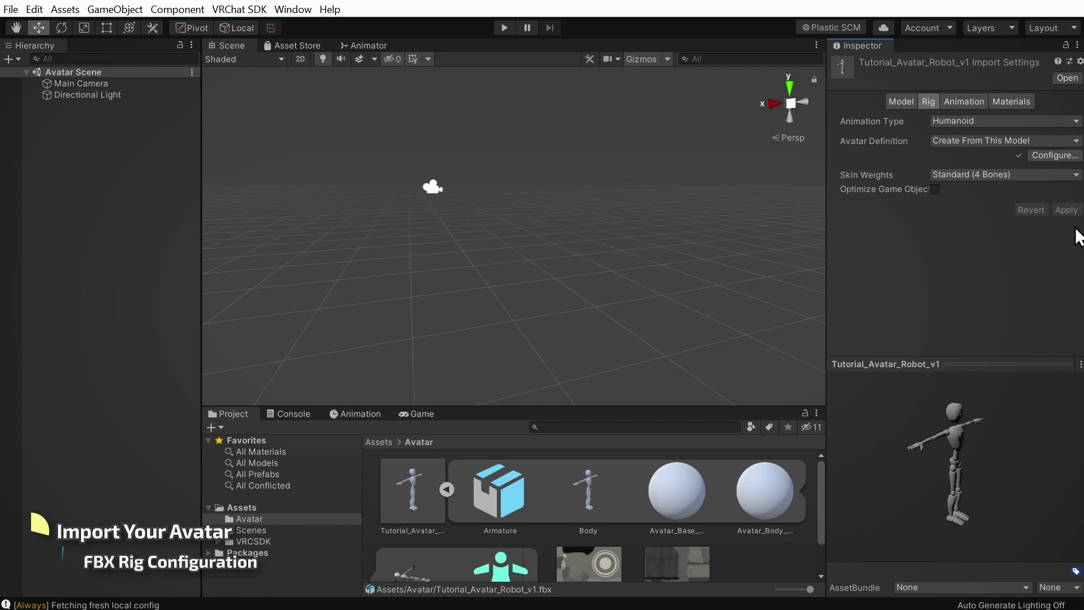
Step: In the avatar configuration, assign the chest bone to the Chest slot
left_click(1054, 155)
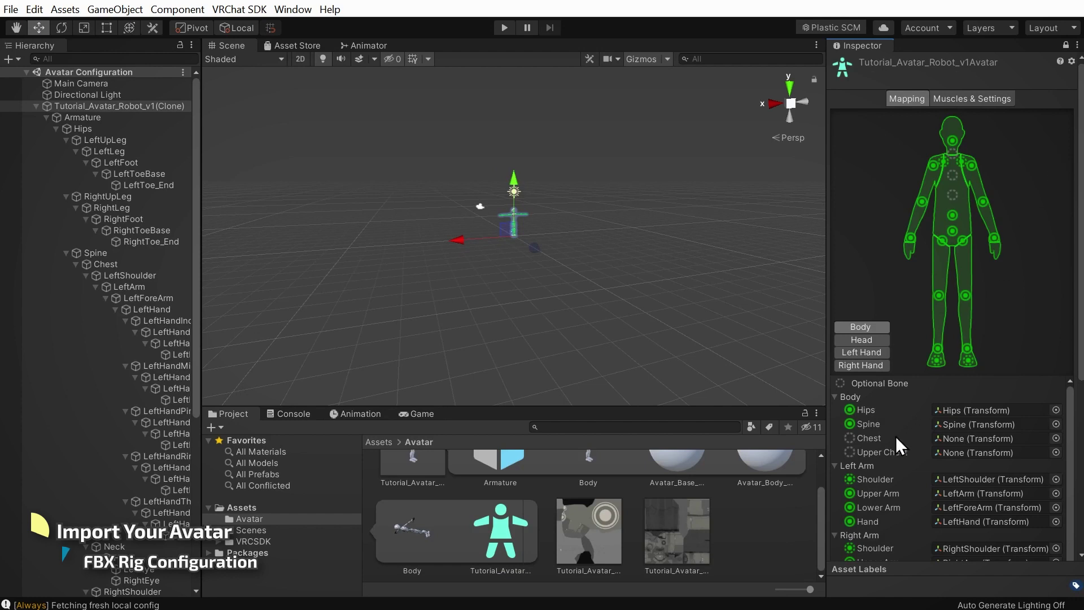
scroll(895, 436, "down", 5)
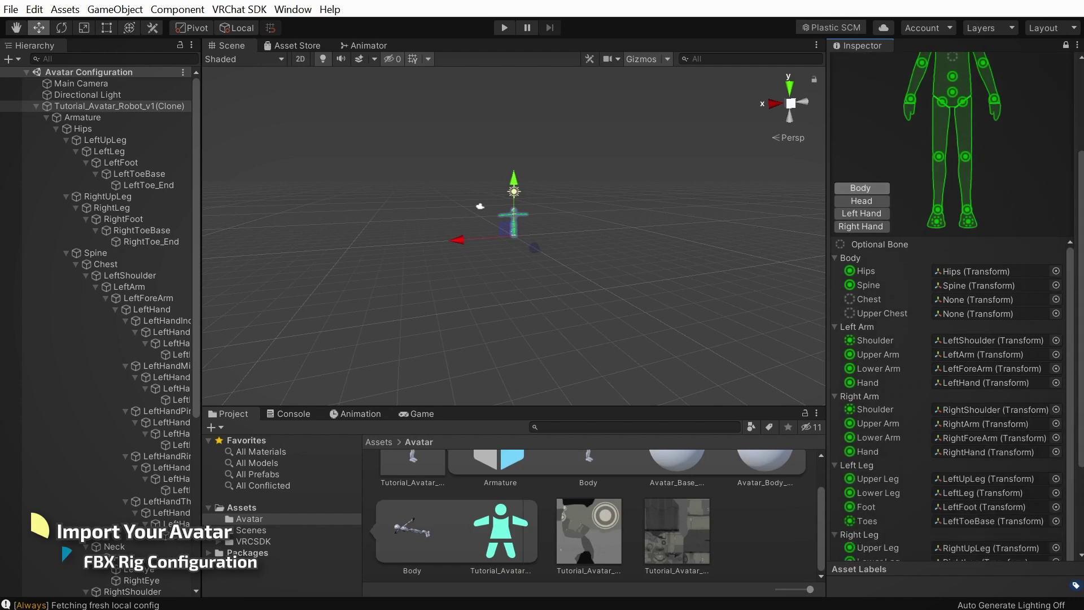
scroll(943, 484, "down", 1)
scroll(881, 446, "up", 6)
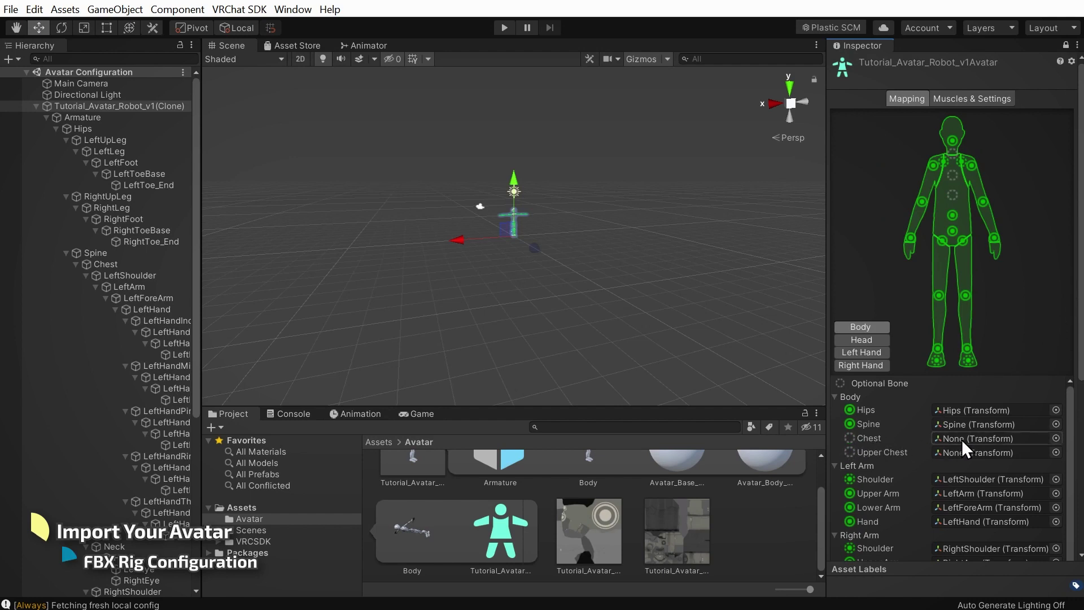
left_click(1056, 438)
type("chest")
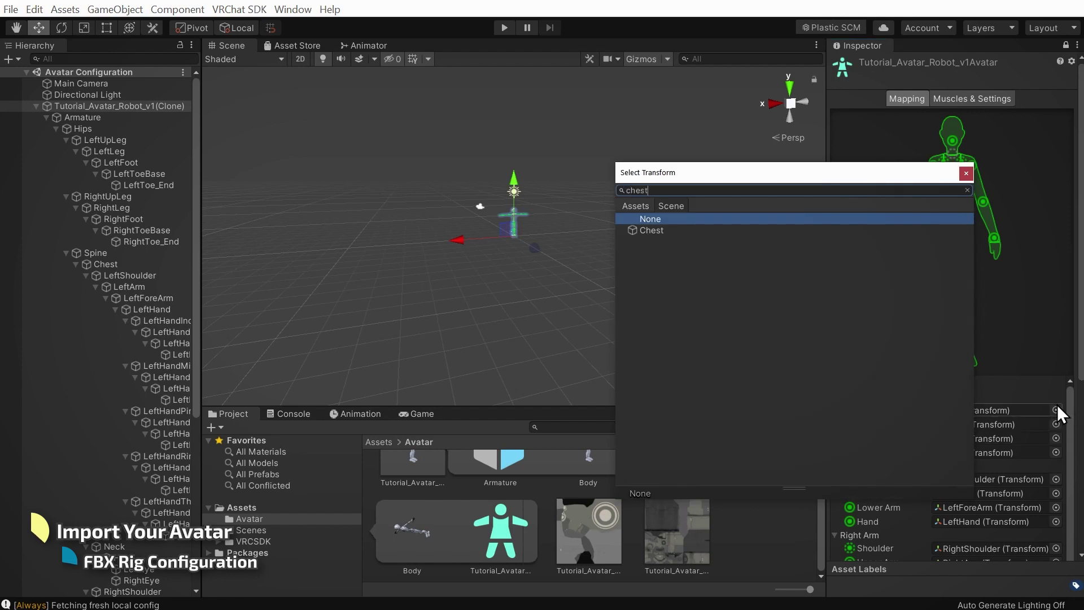
double_click(663, 231)
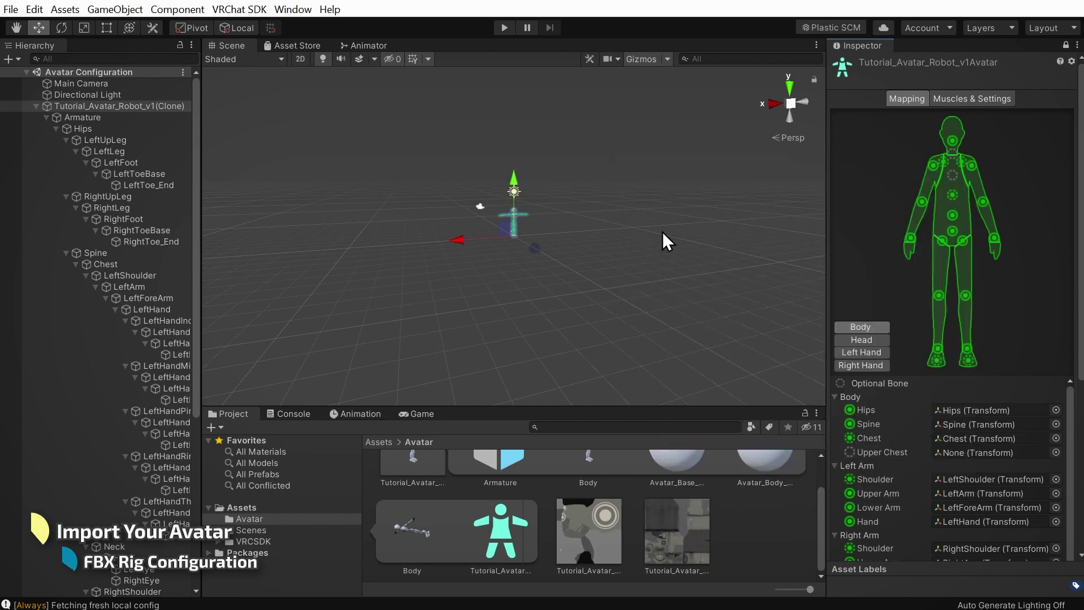
Step: Map the neck bone to the Neck slot under the head bones
left_click(878, 341)
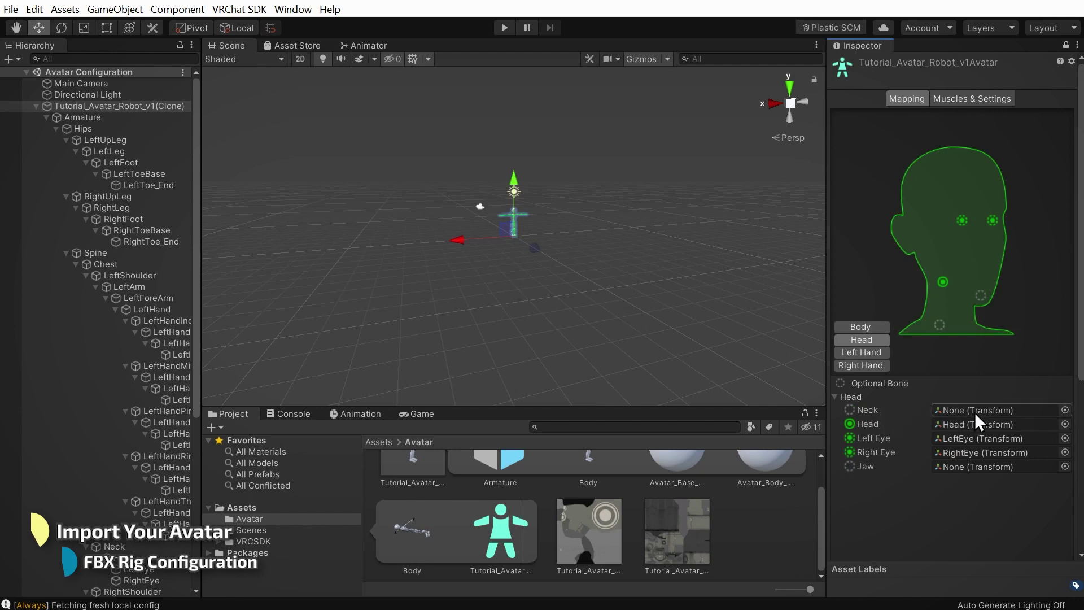
left_click(1065, 410)
type("neck")
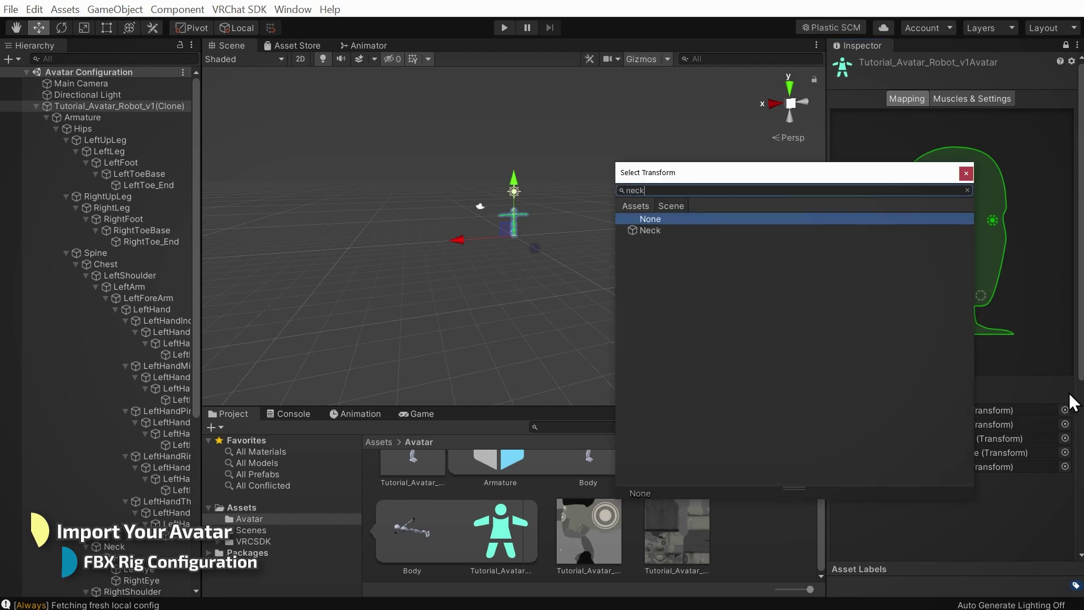
double_click(675, 231)
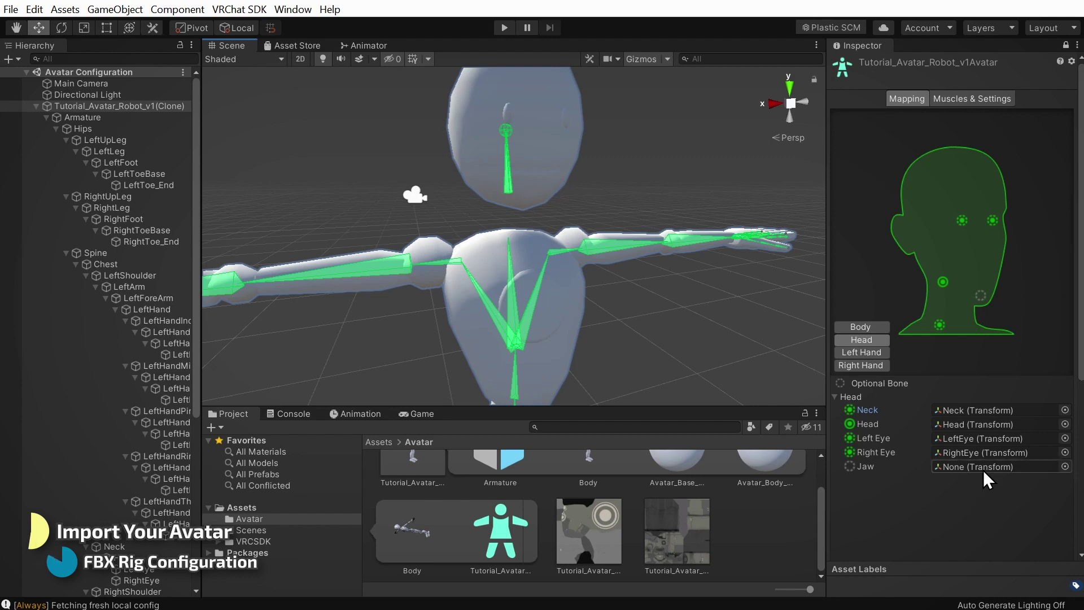
Step: Leave the Jaw slot empty, then apply the bone mapping and finish configuration
left_click(851, 466)
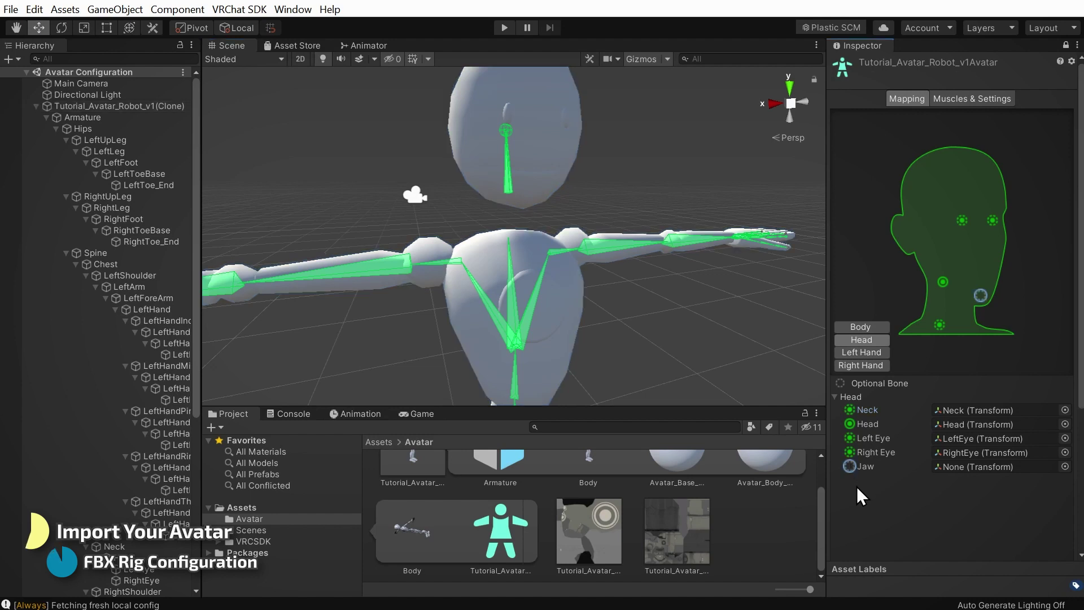
scroll(1076, 452, "down", 5)
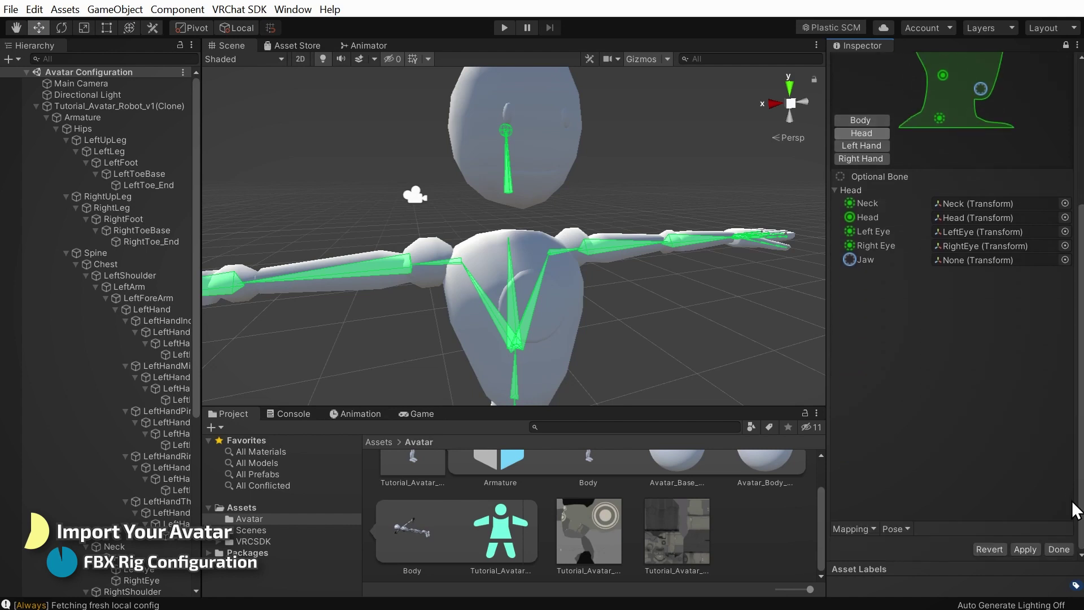
left_click(1025, 549)
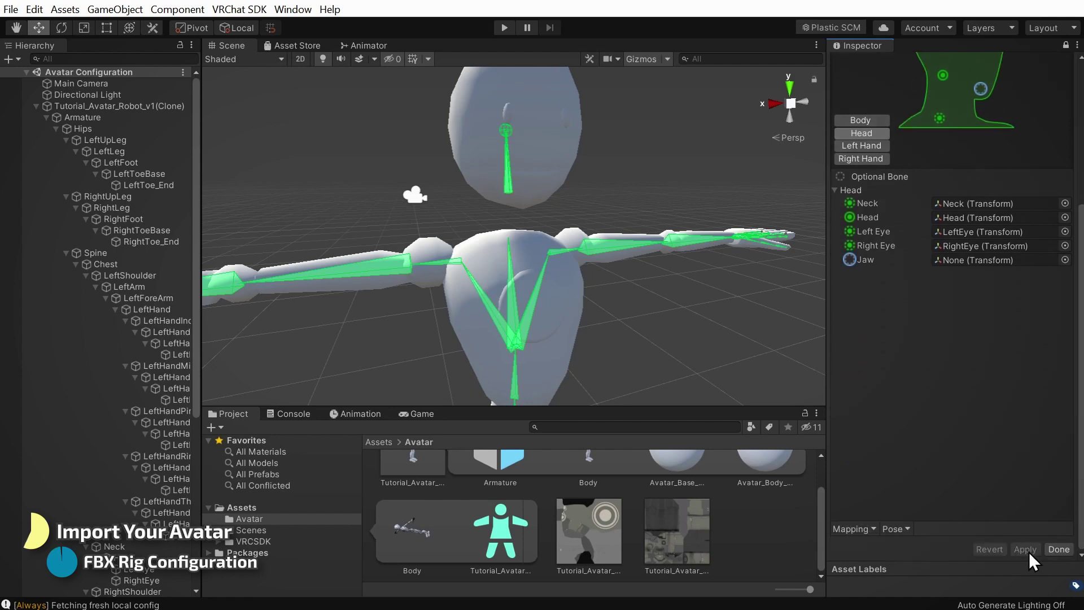
left_click(1059, 549)
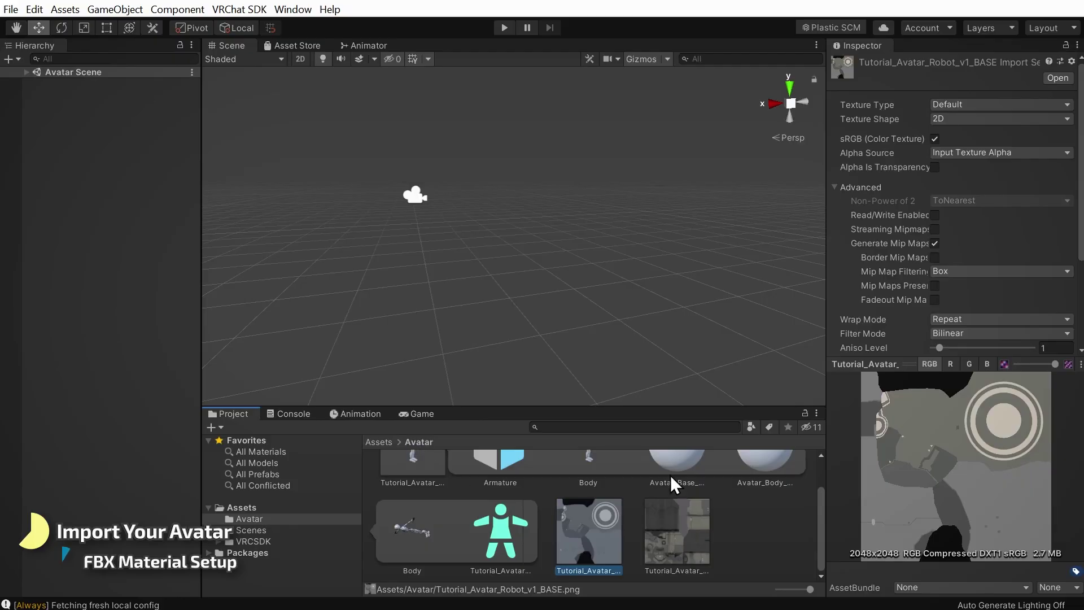
Step: Create a Standard material named Avatar Material with the grey robot texture as Albedo
right_click(741, 527)
mouse_move(808, 194)
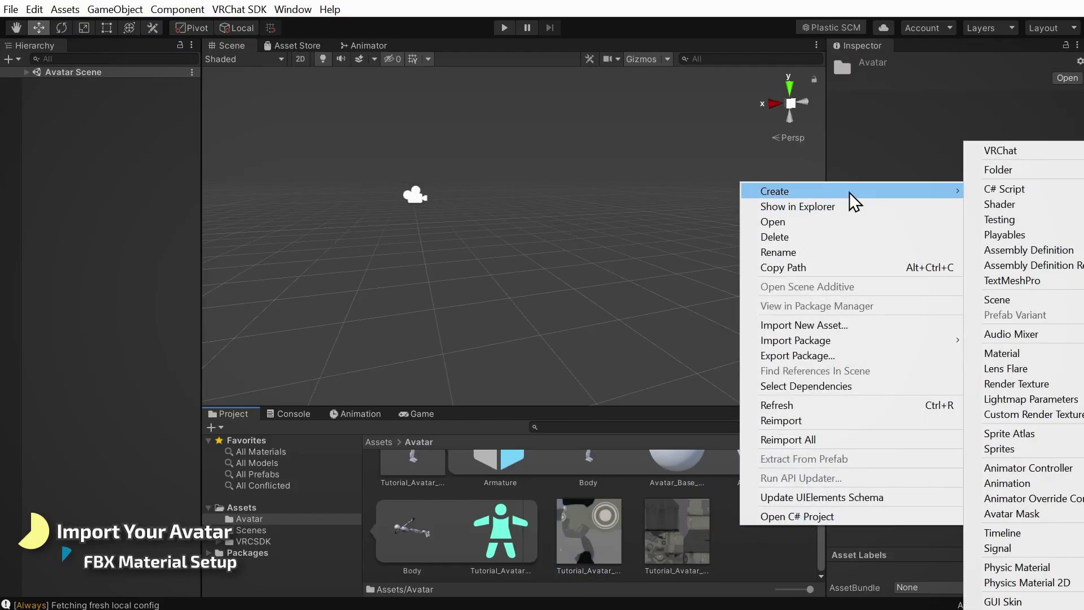
left_click(1003, 353)
type("Avatar Material")
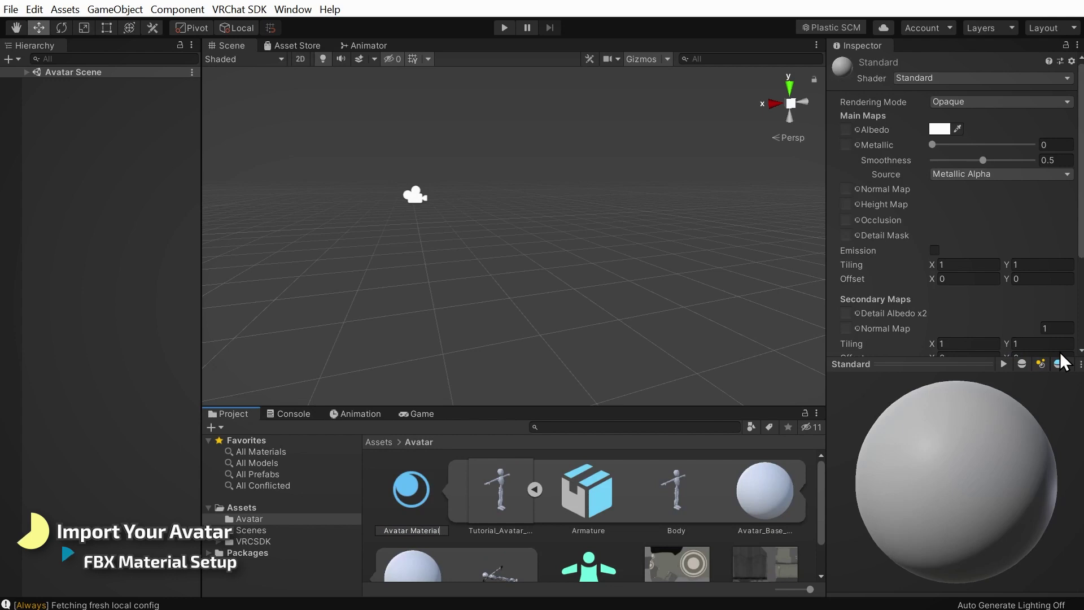
key("Return")
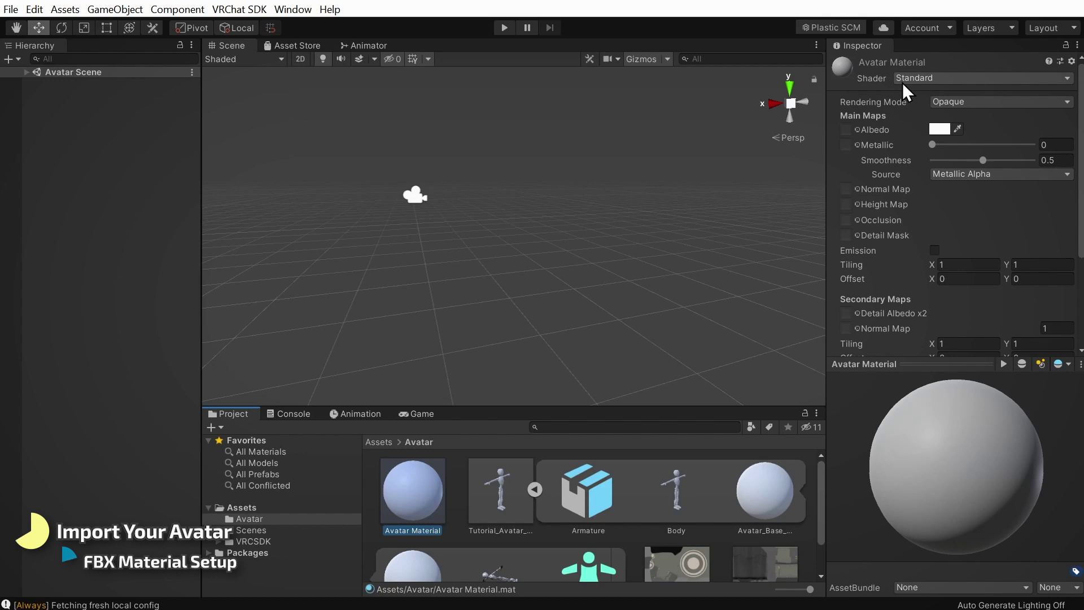
left_click(1057, 78)
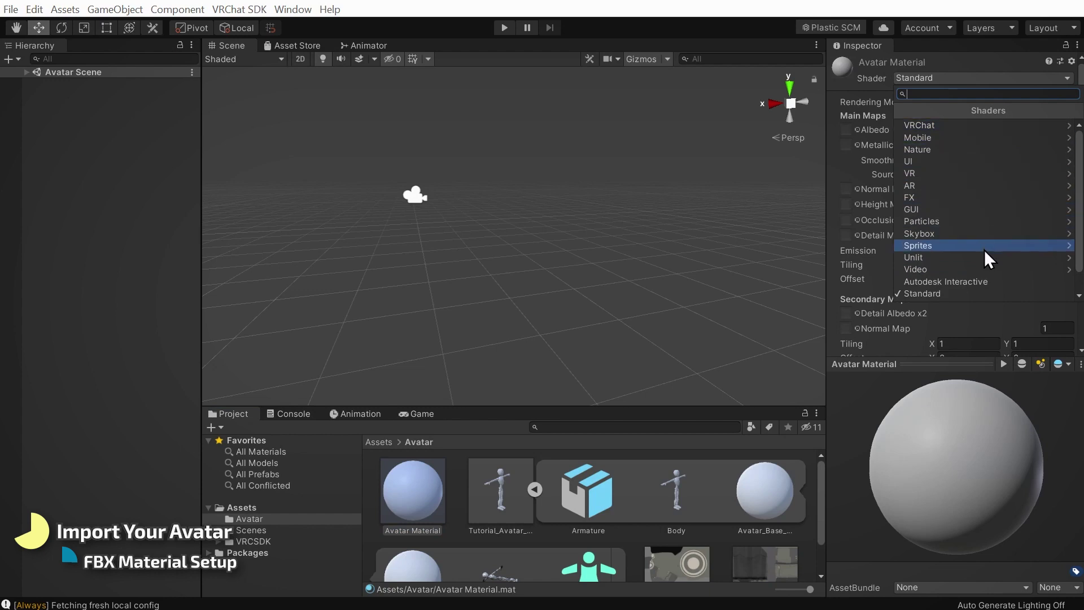
left_click(966, 82)
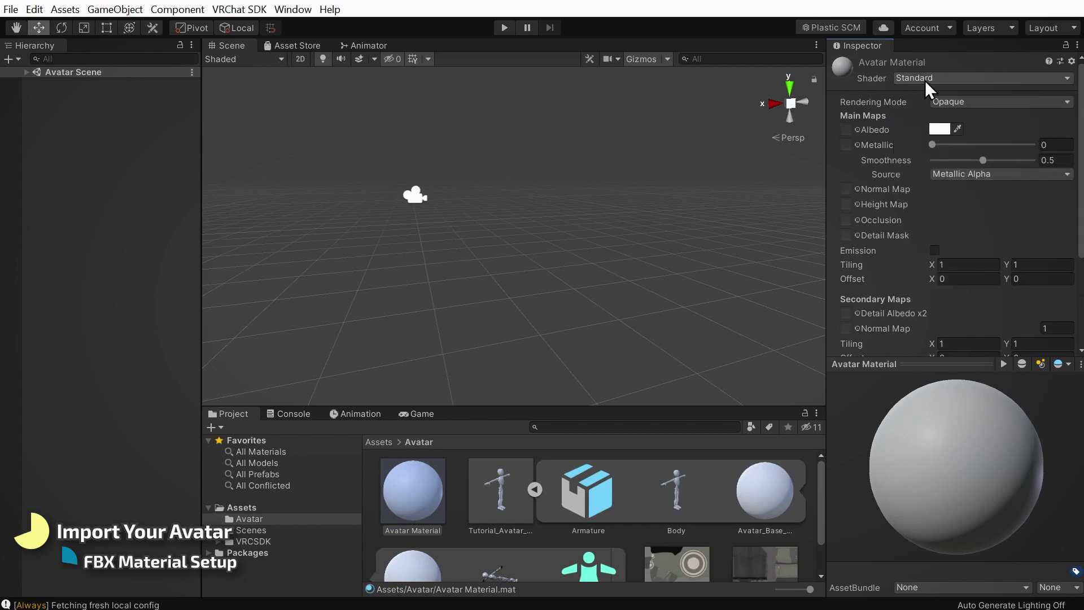
left_click(858, 131)
scroll(834, 303, "down", 8)
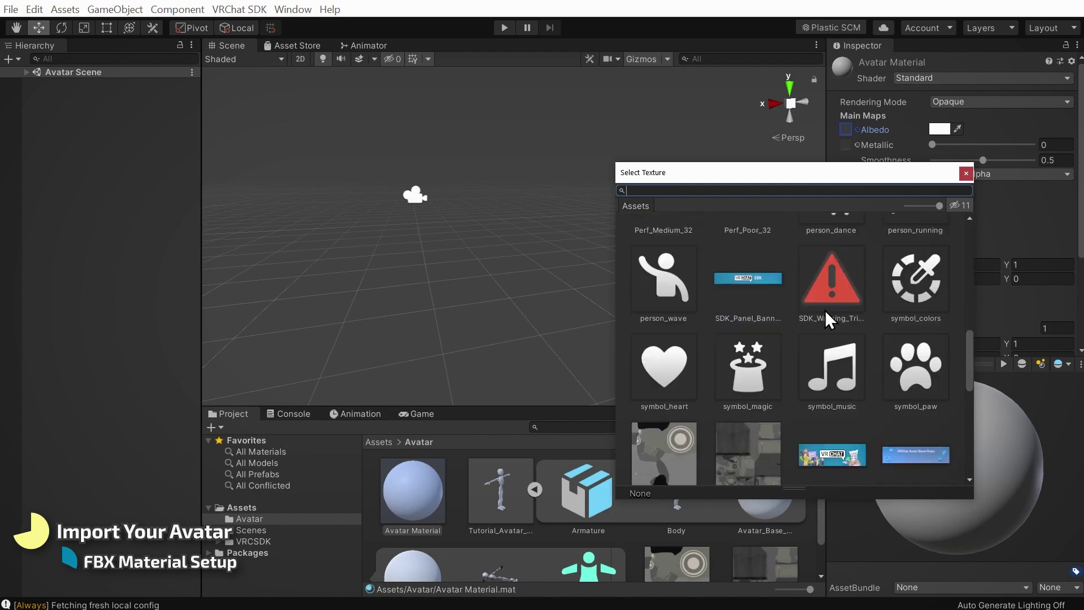
scroll(825, 310, "down", 2)
left_click(661, 380)
left_click(965, 173)
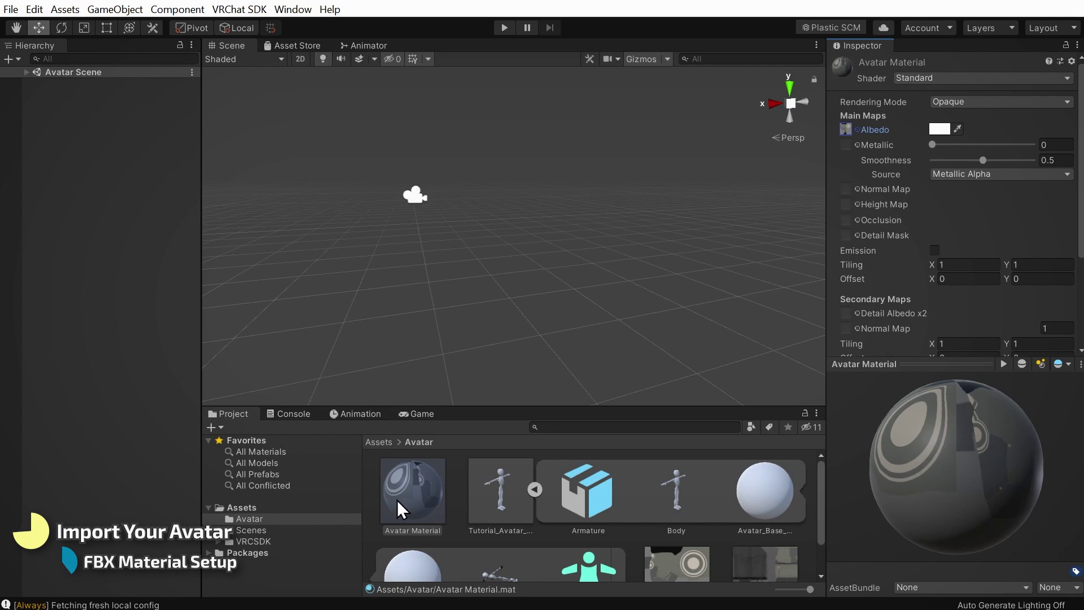
Step: Duplicate it as Avatar Material 1 and give it the other robot texture as Albedo
key("ctrl+d")
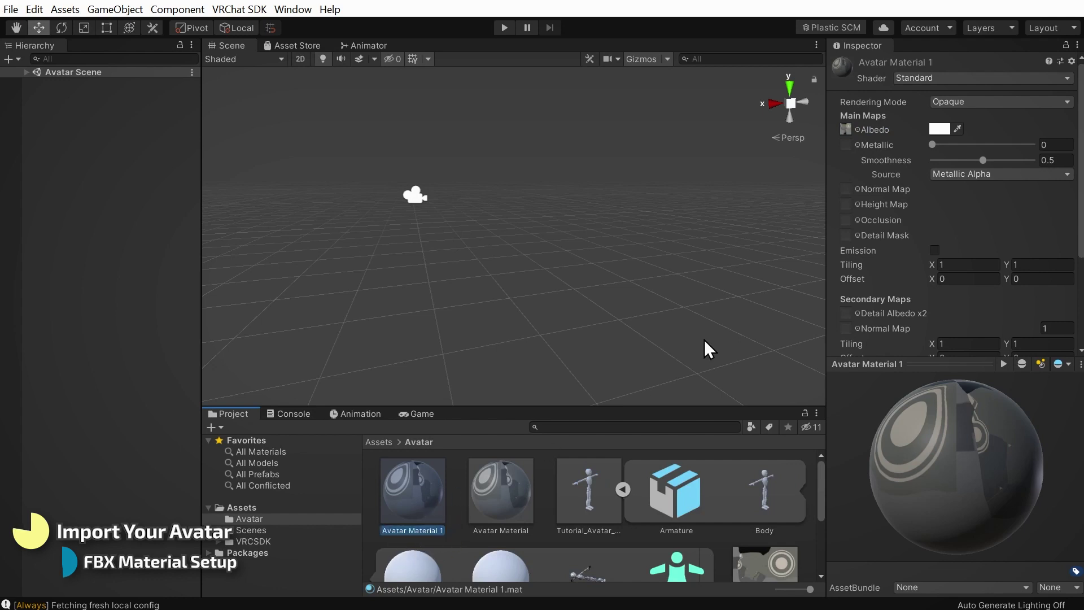
left_click(857, 130)
scroll(822, 253, "down", 2)
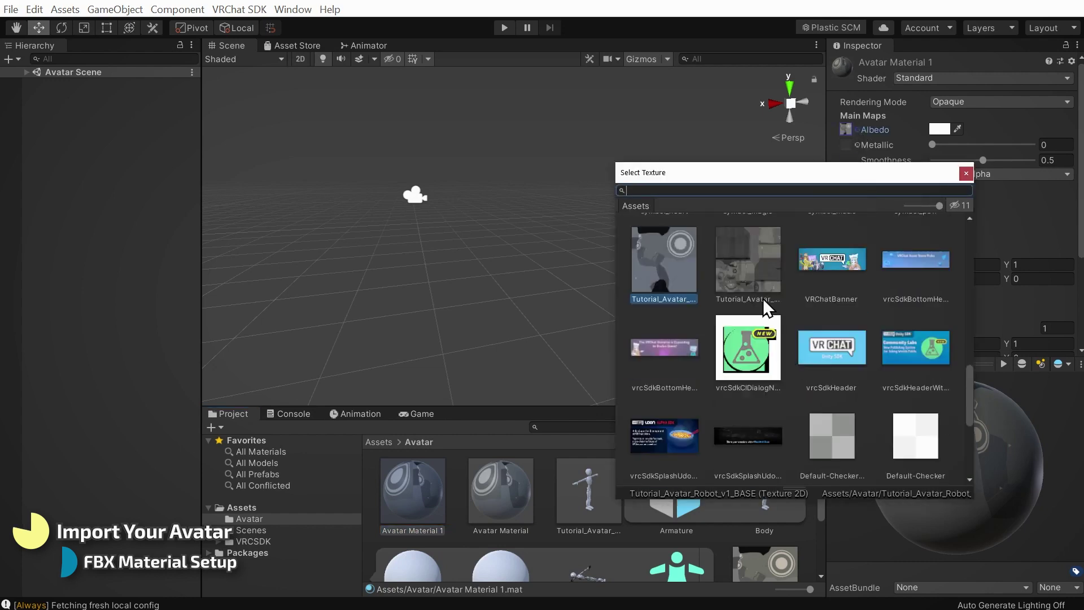
left_click(751, 267)
left_click(966, 174)
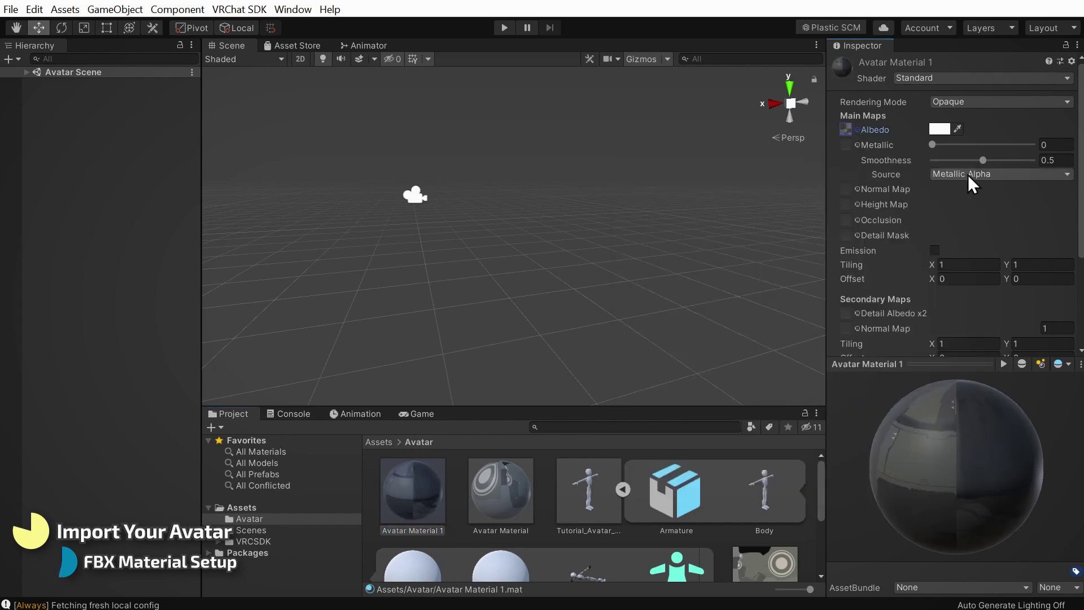
Step: Place the robot model into the scene and select its Body mesh
left_click(590, 496)
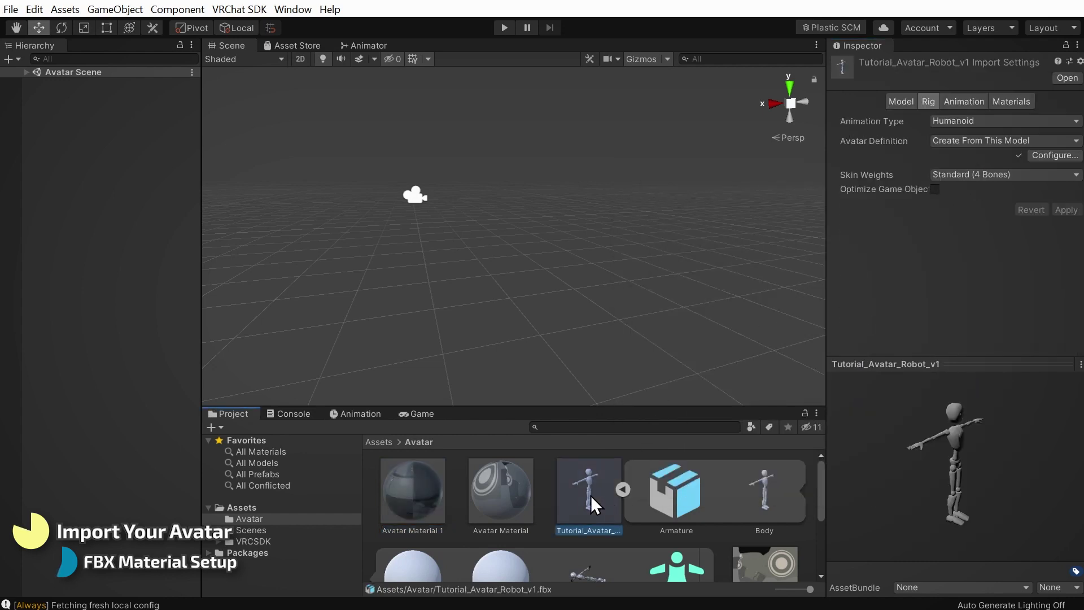
left_click_drag(598, 496, 145, 346)
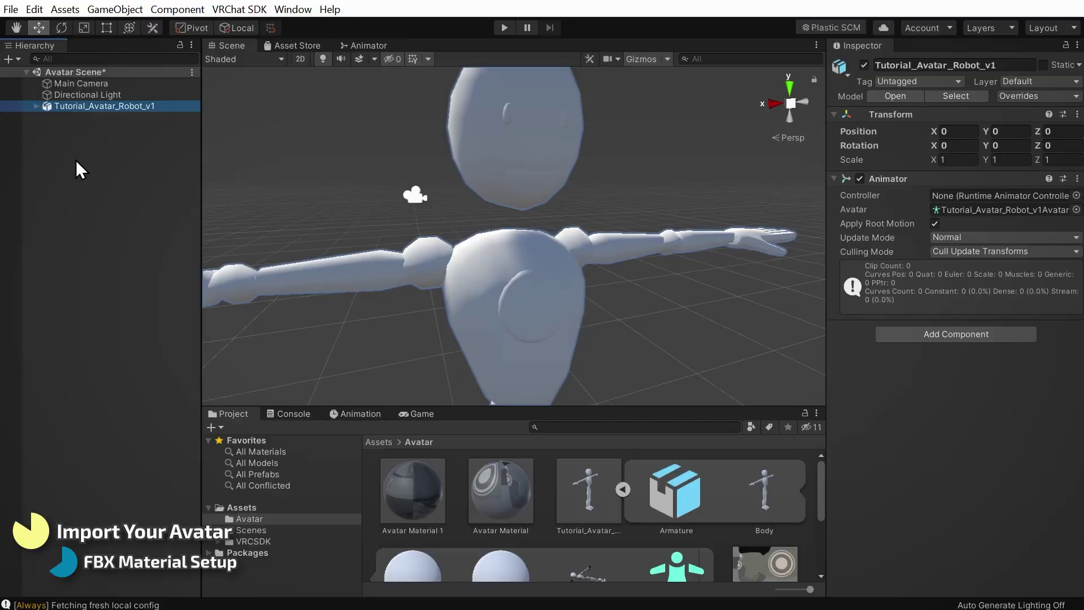
left_click(36, 106)
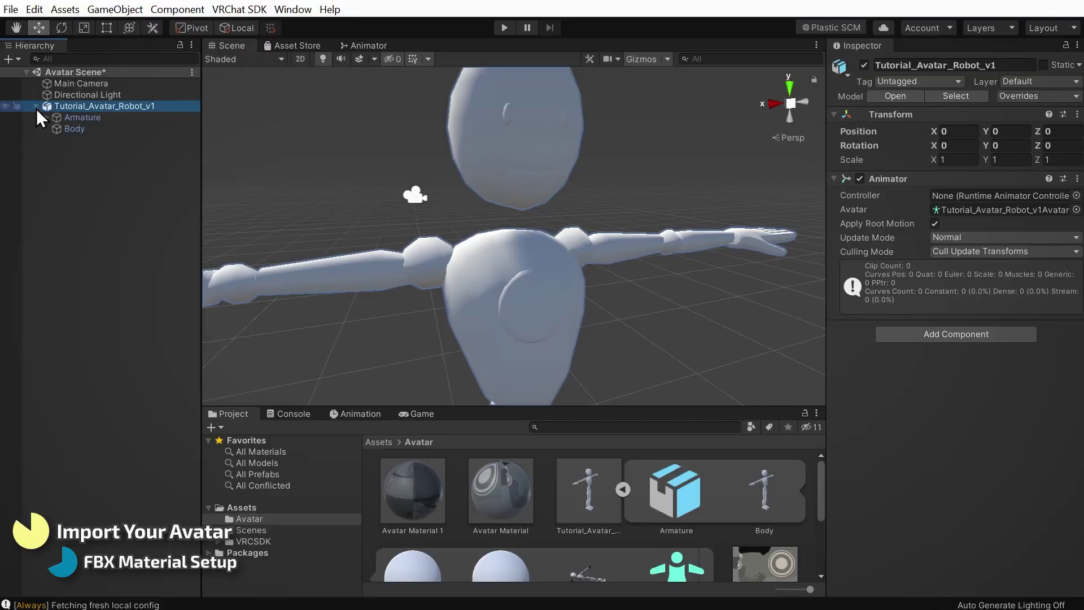
left_click(86, 129)
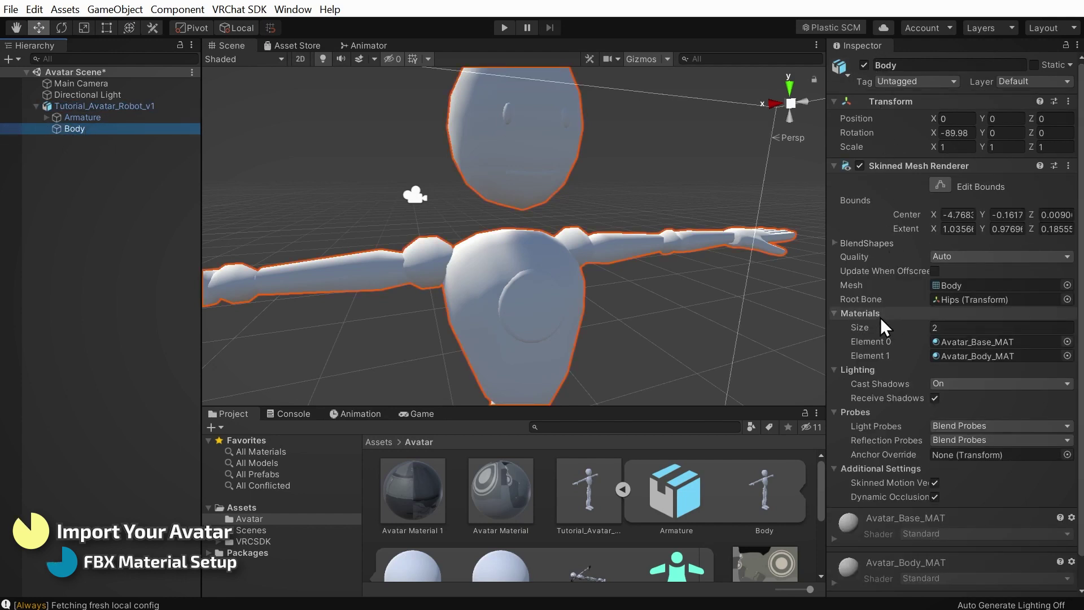
Step: Assign Avatar Material to the Body's first material slot (Element 0)
left_click(1068, 342)
left_click(762, 269)
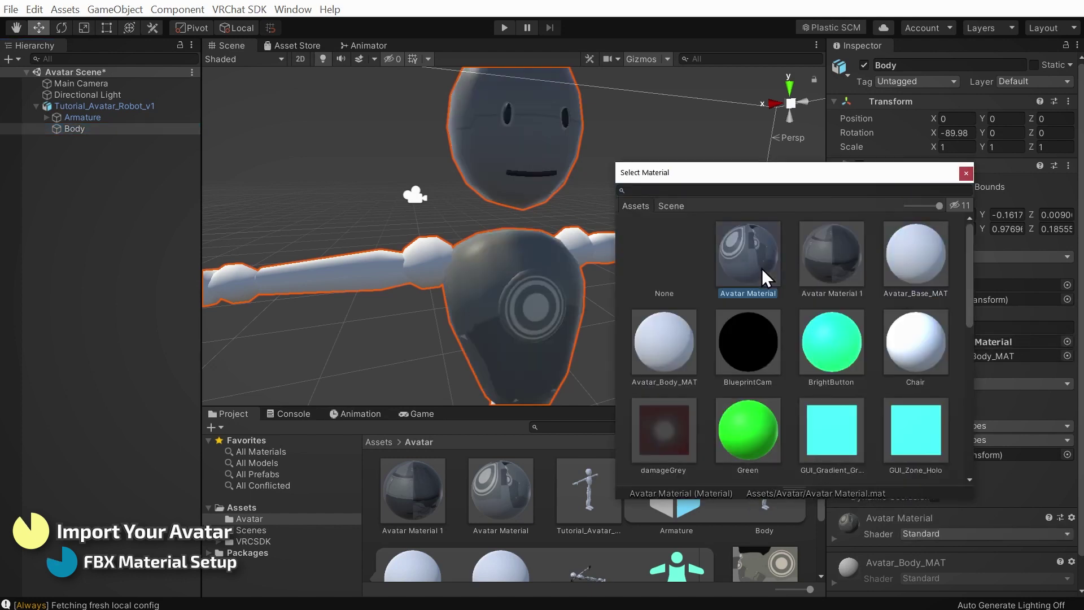
left_click(833, 272)
left_click(753, 267)
left_click(828, 262)
left_click(754, 260)
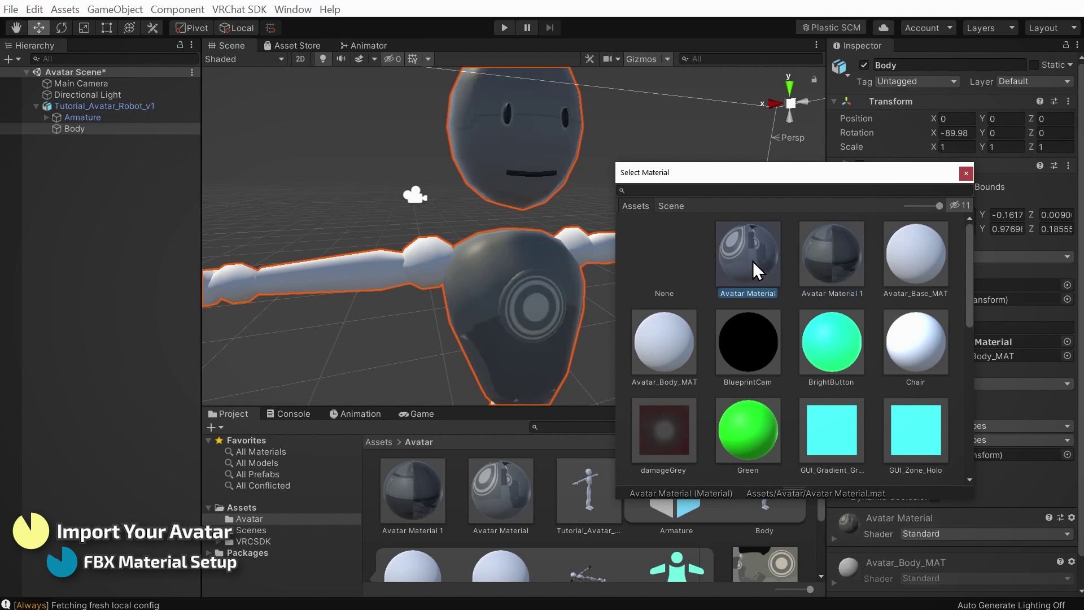
left_click(967, 172)
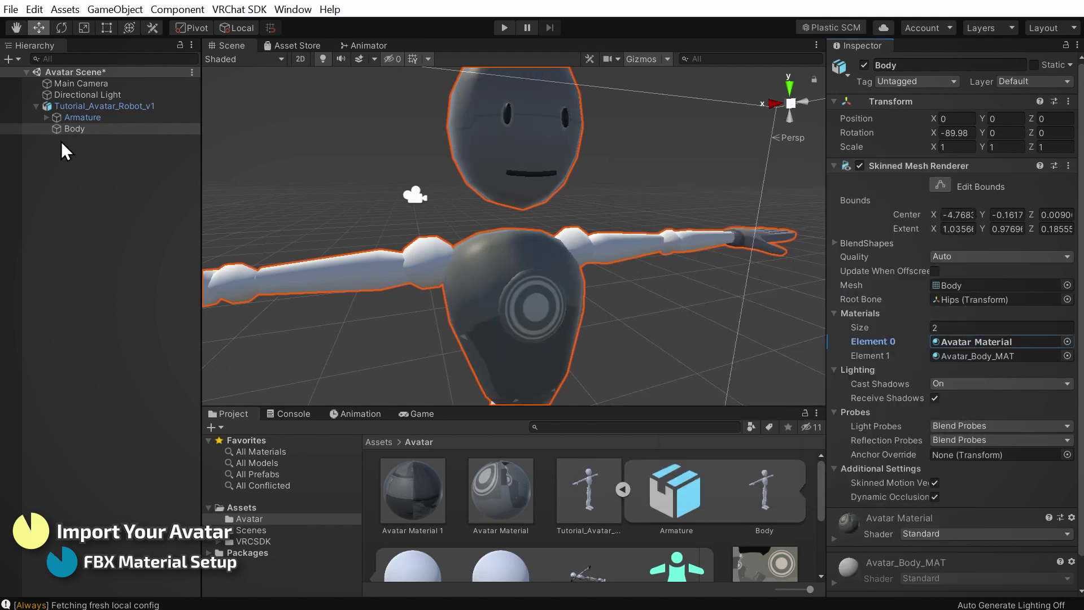
Step: Assign Avatar Material 1 to Element 1 and raise Avatar Material's metallic slightly
left_click(1067, 355)
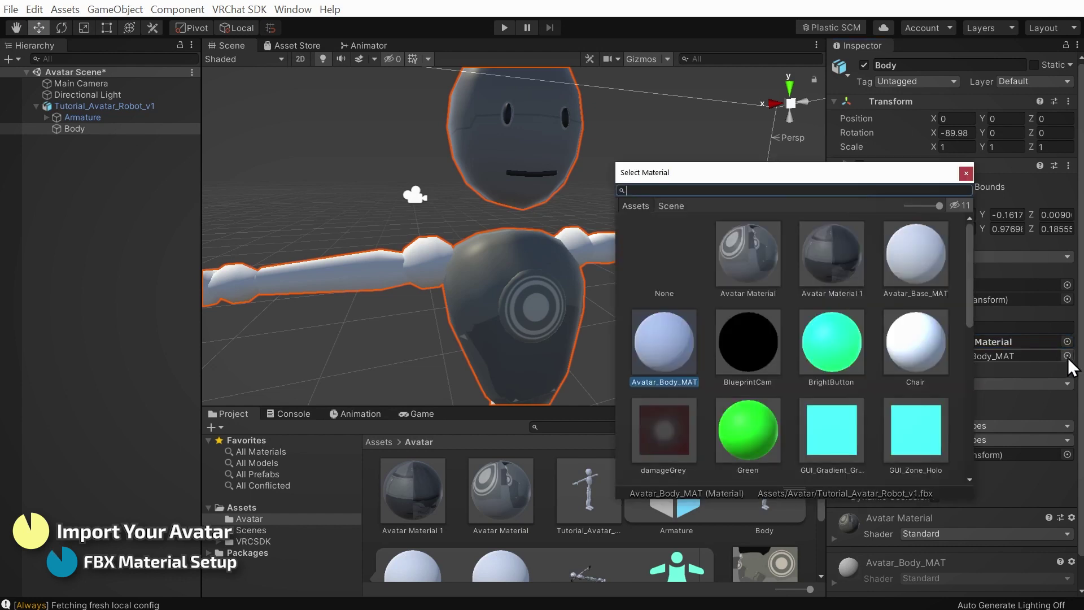
left_click(757, 260)
left_click(808, 254)
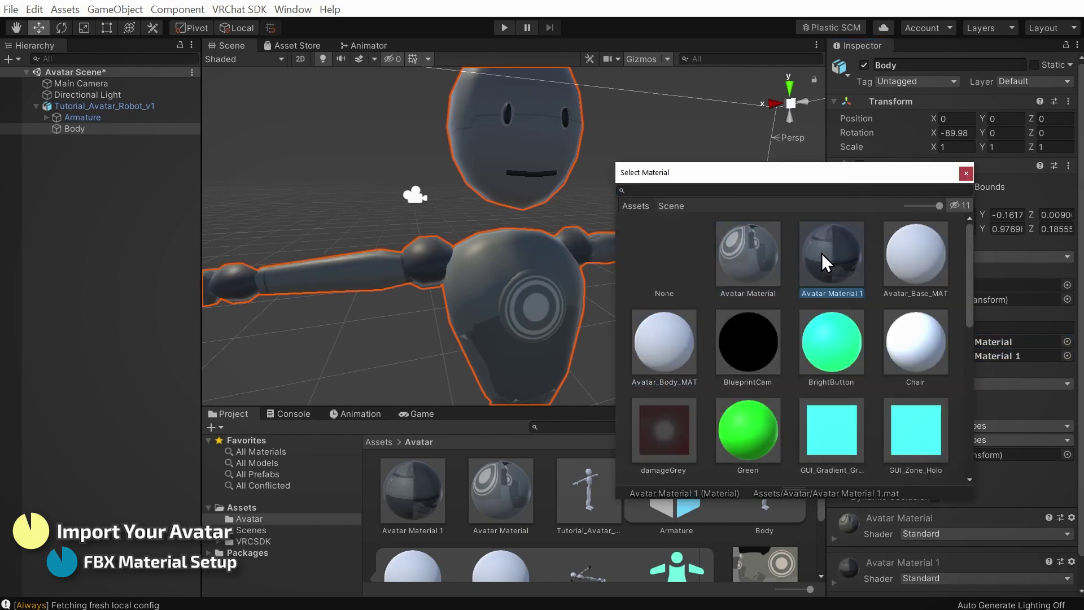
left_click(967, 172)
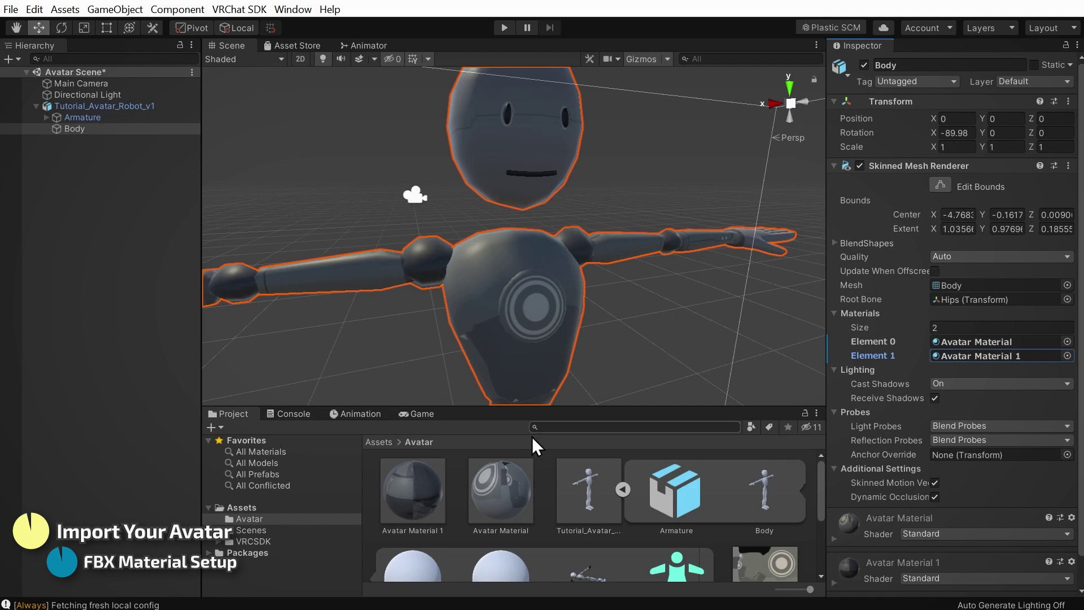
left_click(500, 491)
left_click_drag(932, 145, 907, 144)
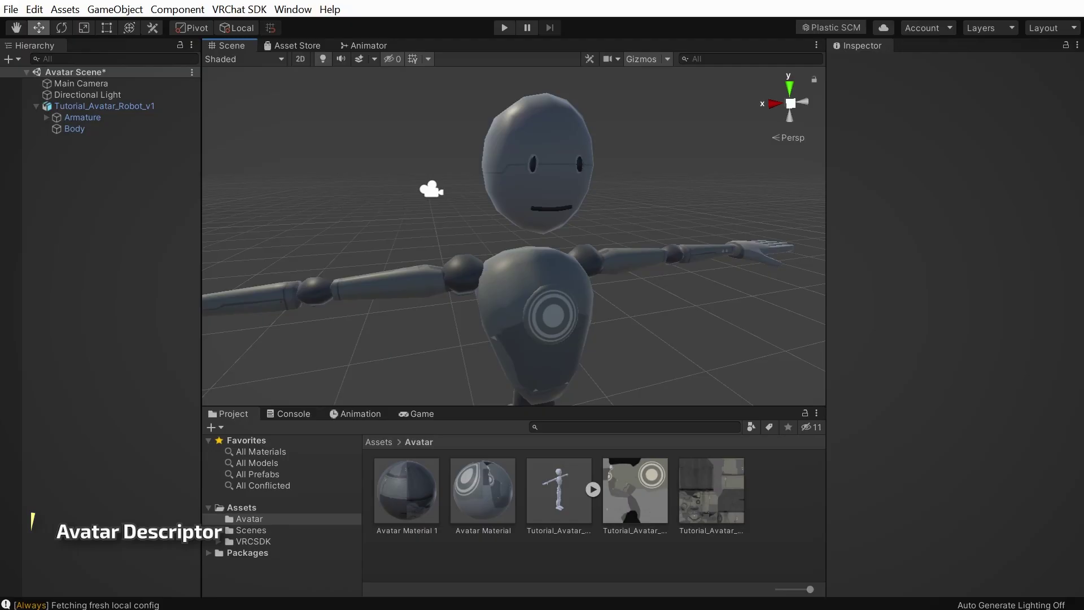
Step: Add a VRC Avatar Descriptor component to the Tutorial_Avatar_Robot_v1 root object
left_click(114, 105)
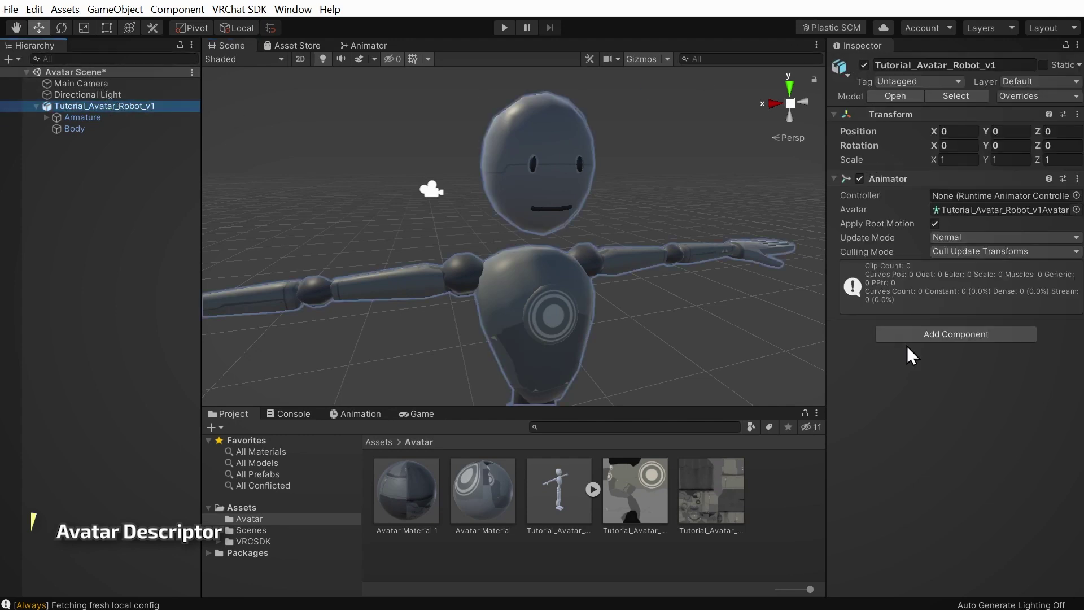
left_click(991, 336)
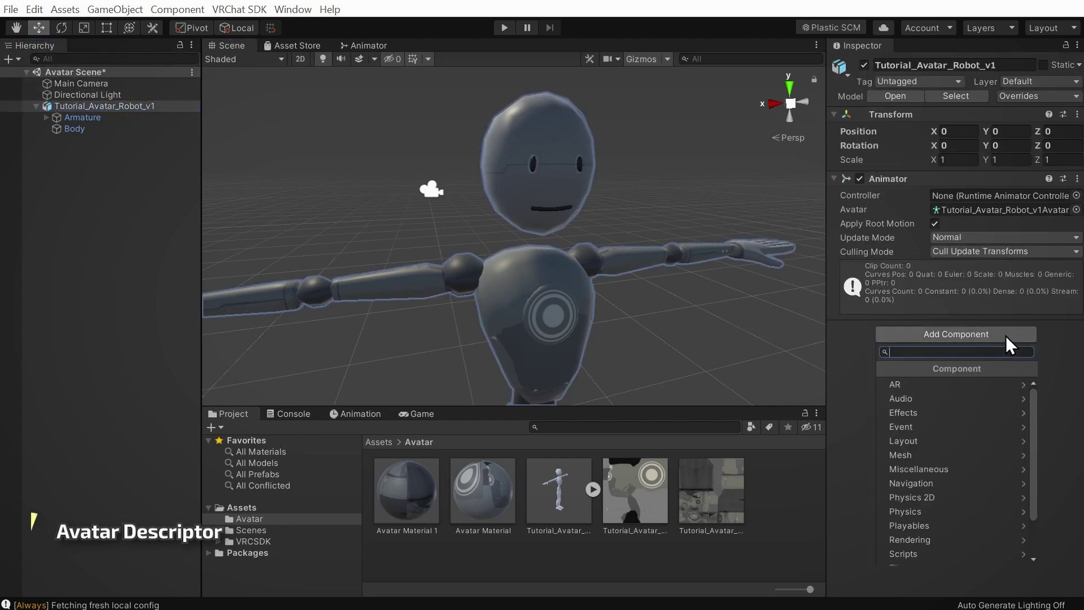
type("vrc avatar")
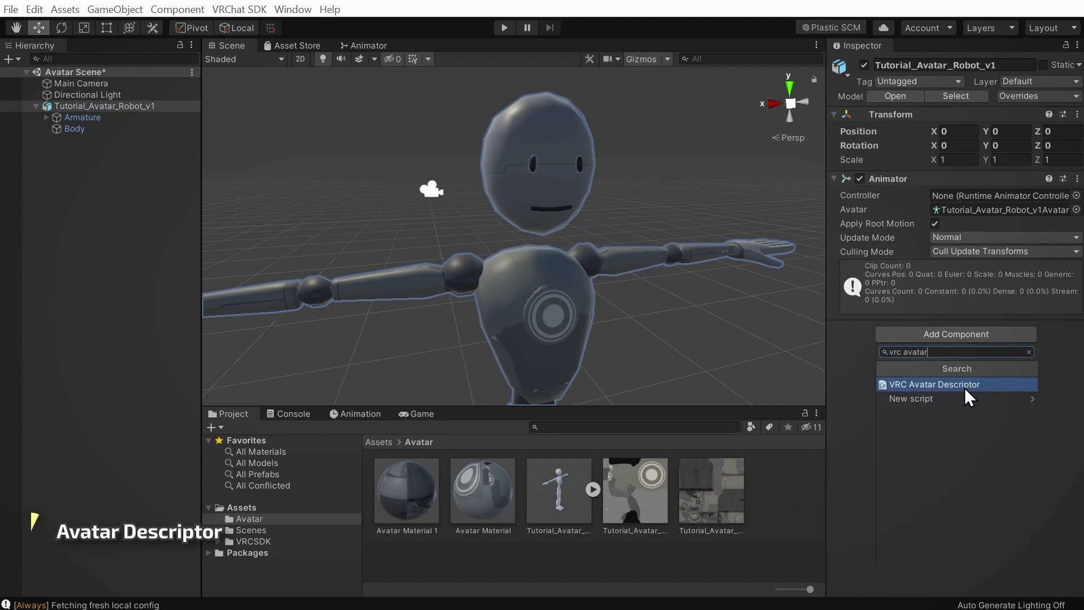
left_click(1003, 386)
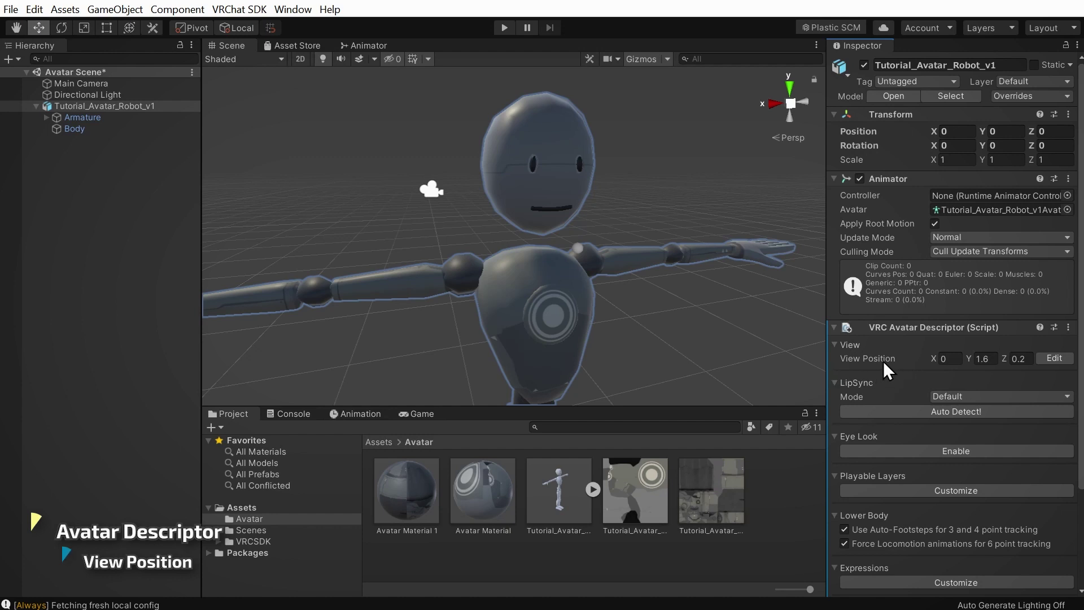
Step: Move the view position up to eye height (about Y 1.73) and forward to the face
left_click(1055, 358)
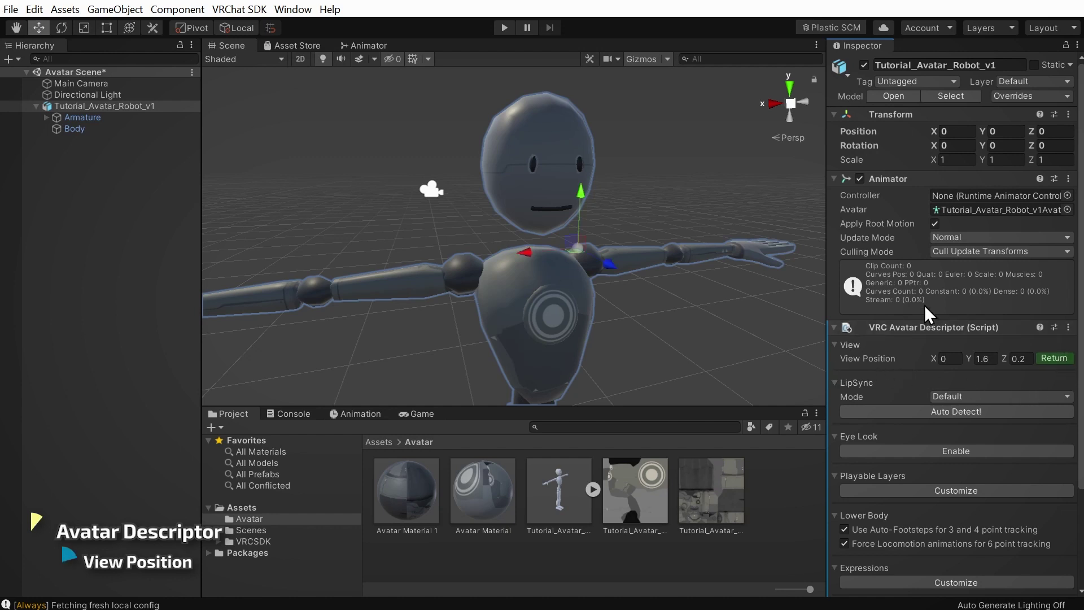
left_click_drag(580, 212, 644, 141)
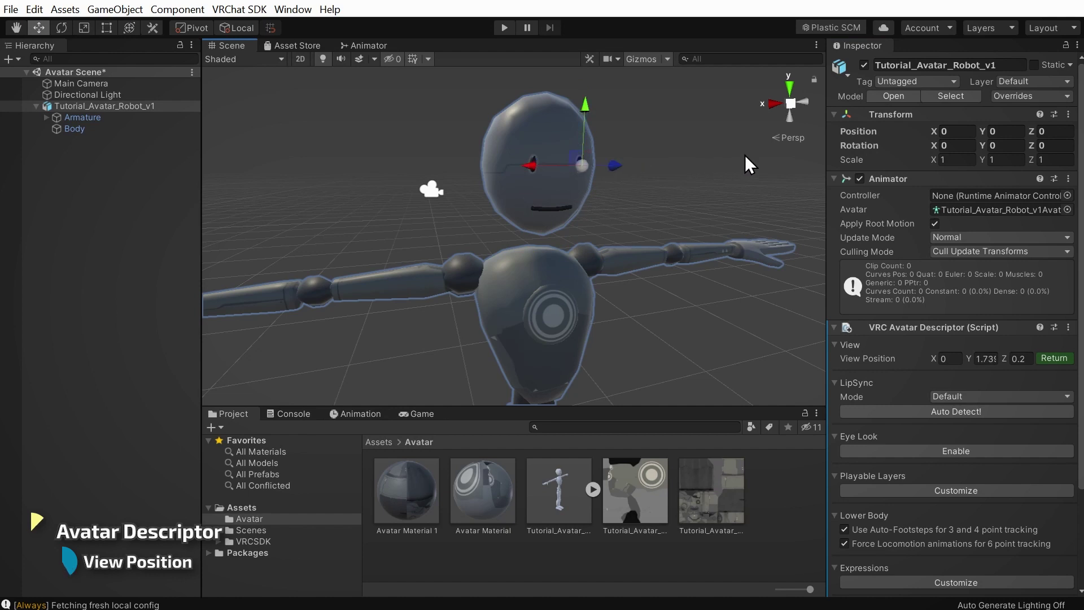
left_click(790, 104)
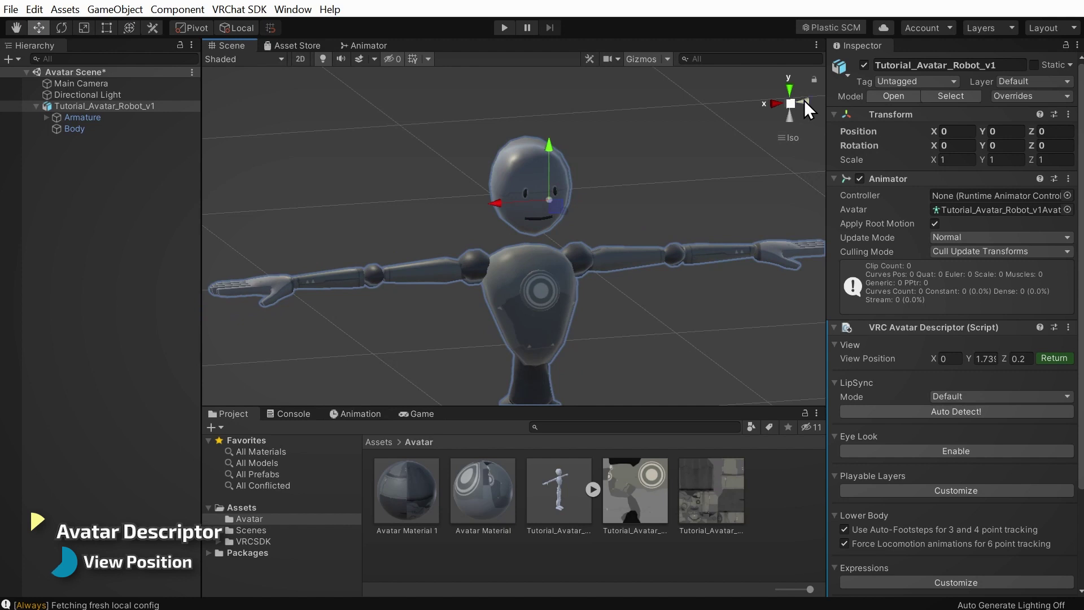
left_click(805, 101)
left_click_drag(484, 210, 507, 209)
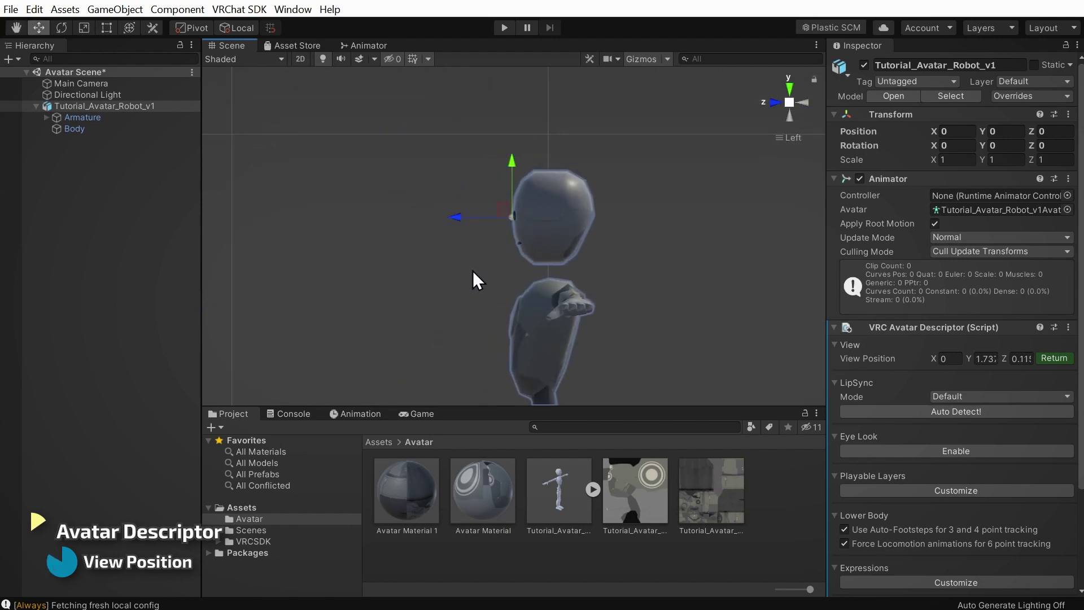
Step: Finish editing the view position and auto-configure the avatar's lip sync
left_click(1055, 358)
left_click(790, 104)
middle_click_drag(388, 218, 598, 263)
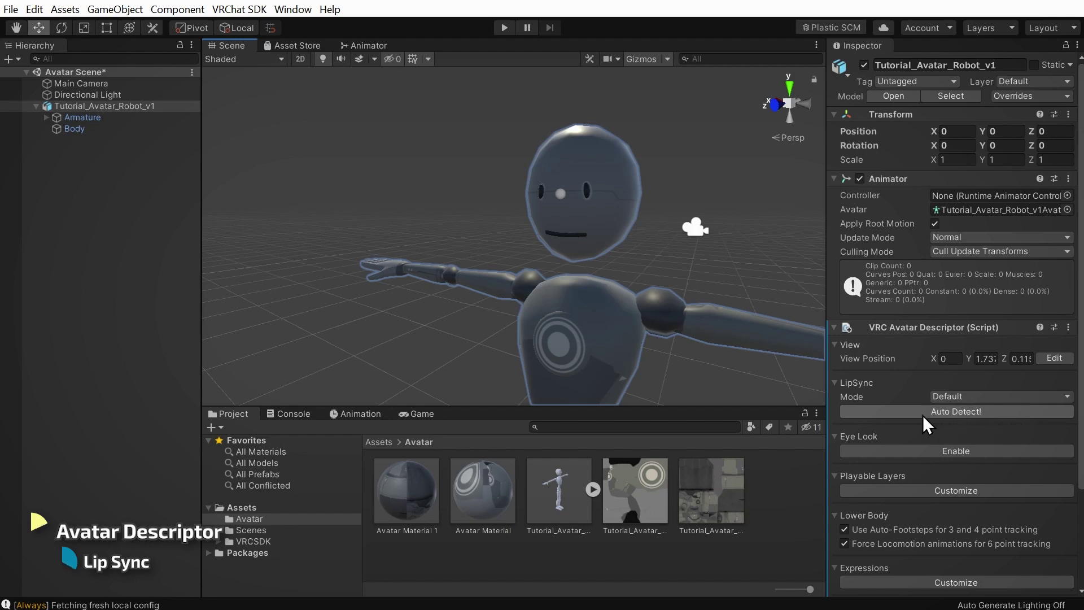
left_click(1021, 412)
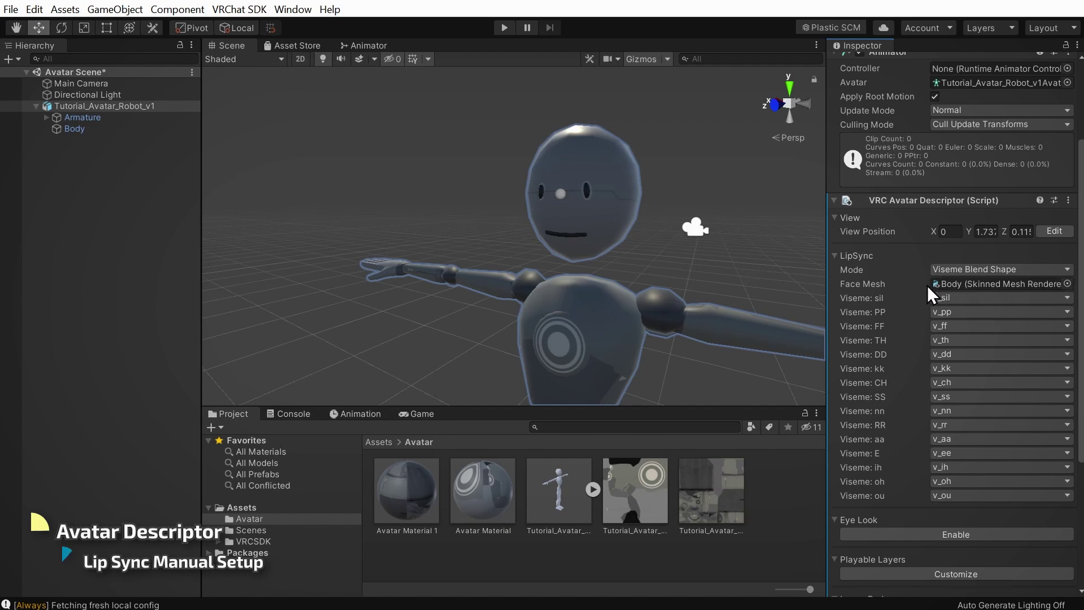
Step: Clear the current selection in the scene
left_click(764, 273)
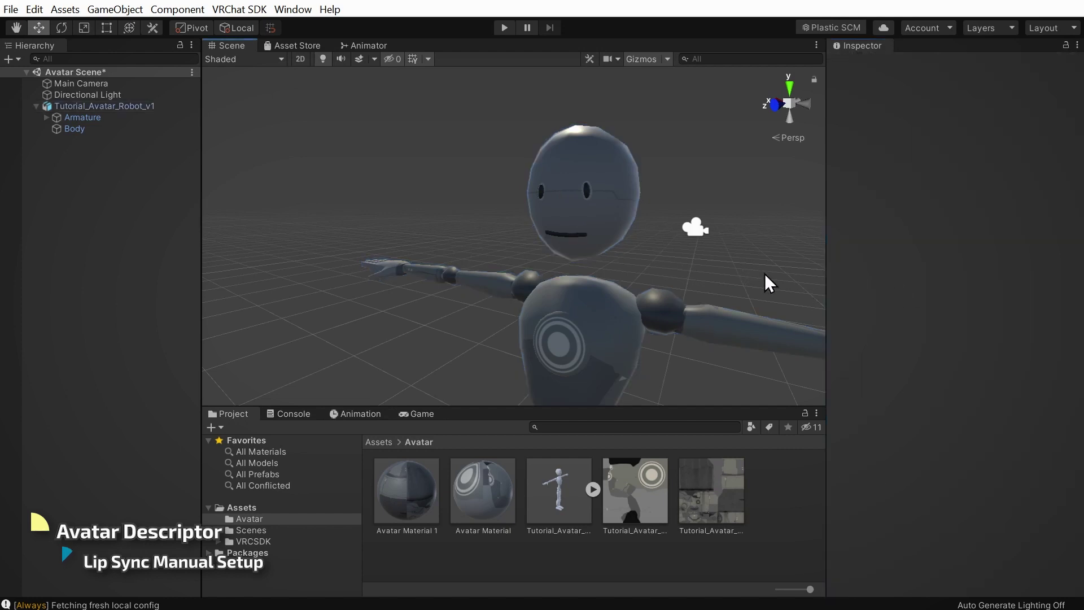
Step: Assign the Body mesh as the Face Mesh in the avatar descriptor
left_click(565, 209)
left_click(565, 209)
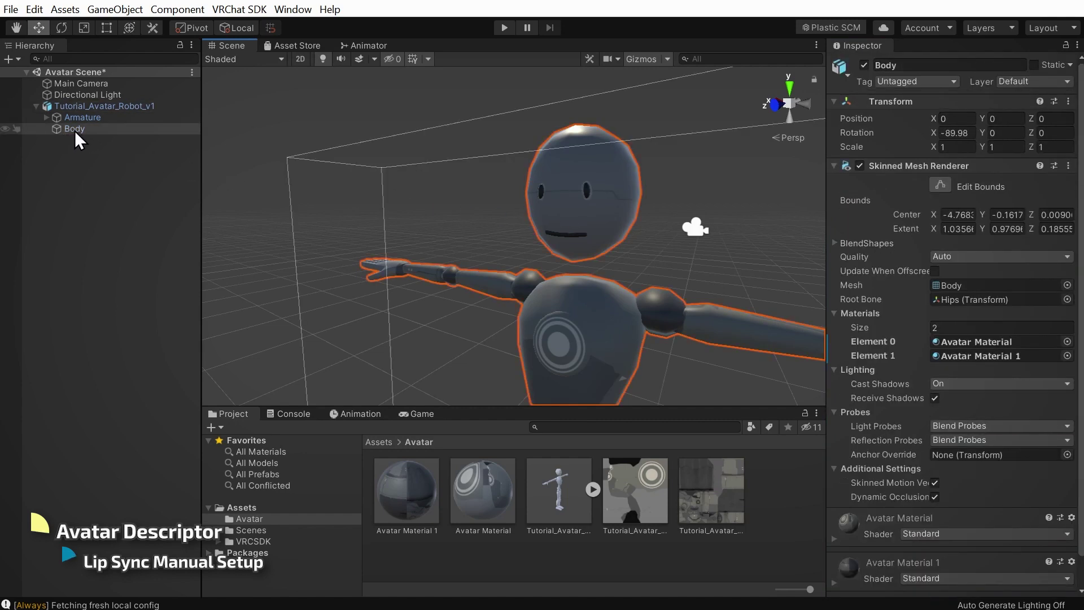
left_click(123, 106)
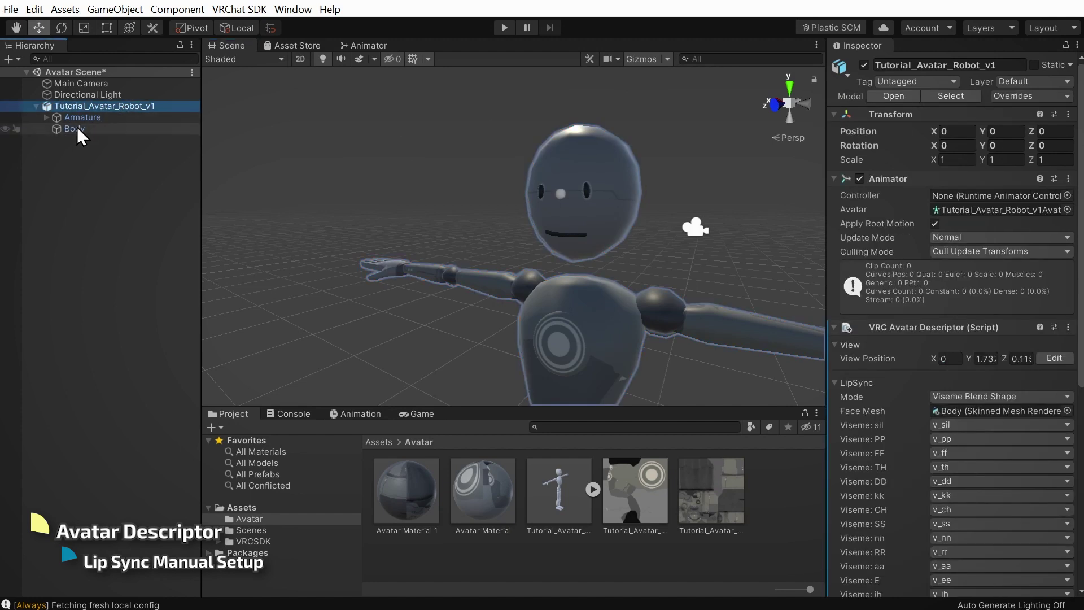
left_click_drag(69, 130, 981, 414)
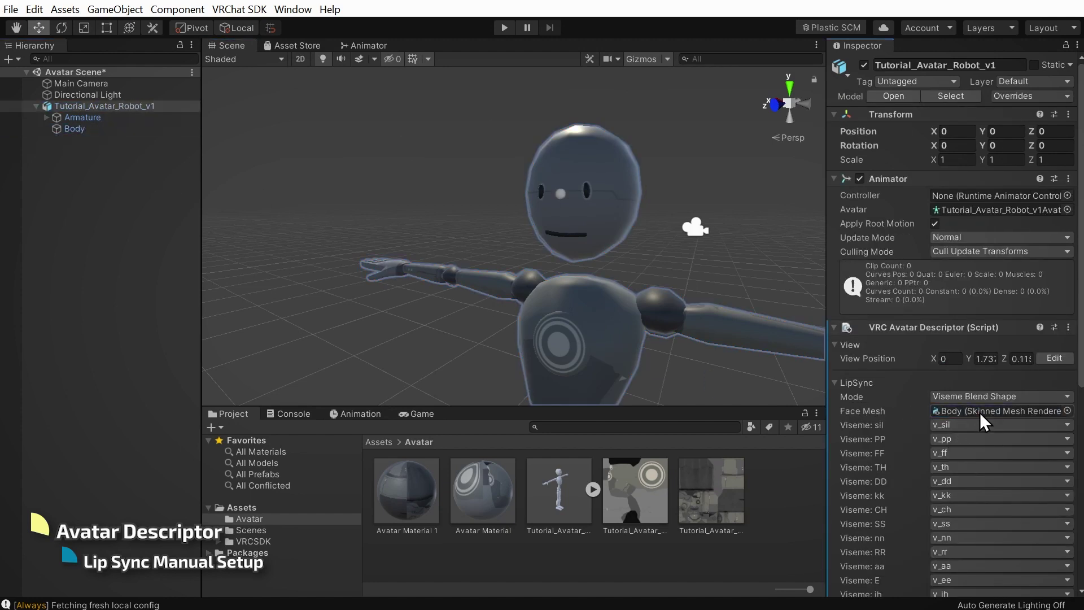
Step: Confirm the PP and FF visemes use v_pp and v_ff, then switch lip sync to Jaw Flap Bone
scroll(911, 436, "down", 5)
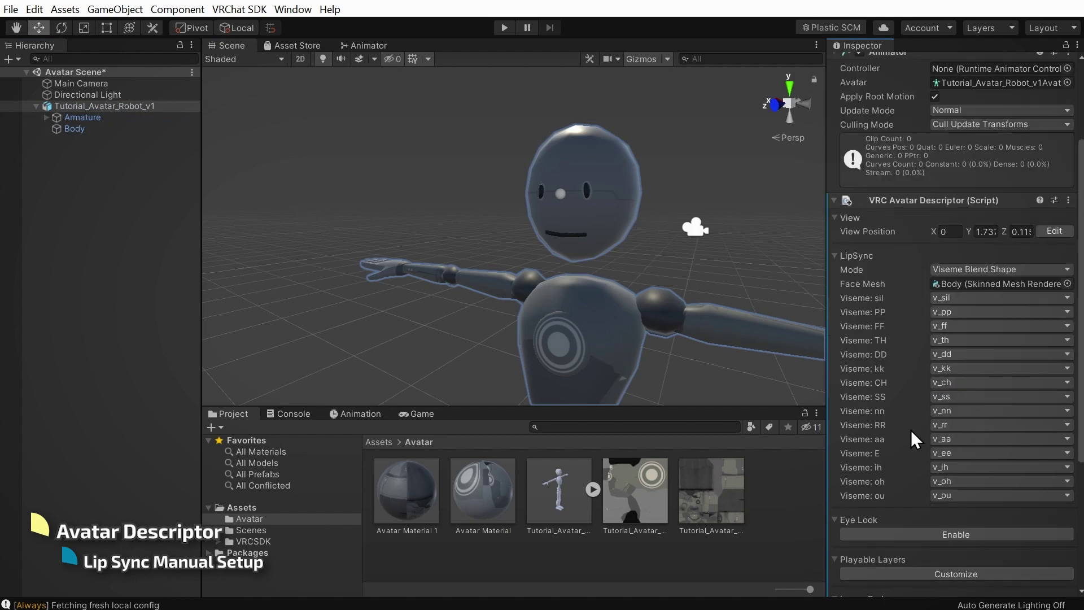
left_click(955, 312)
left_click(985, 480)
left_click(933, 327)
left_click(960, 583)
left_click(957, 269)
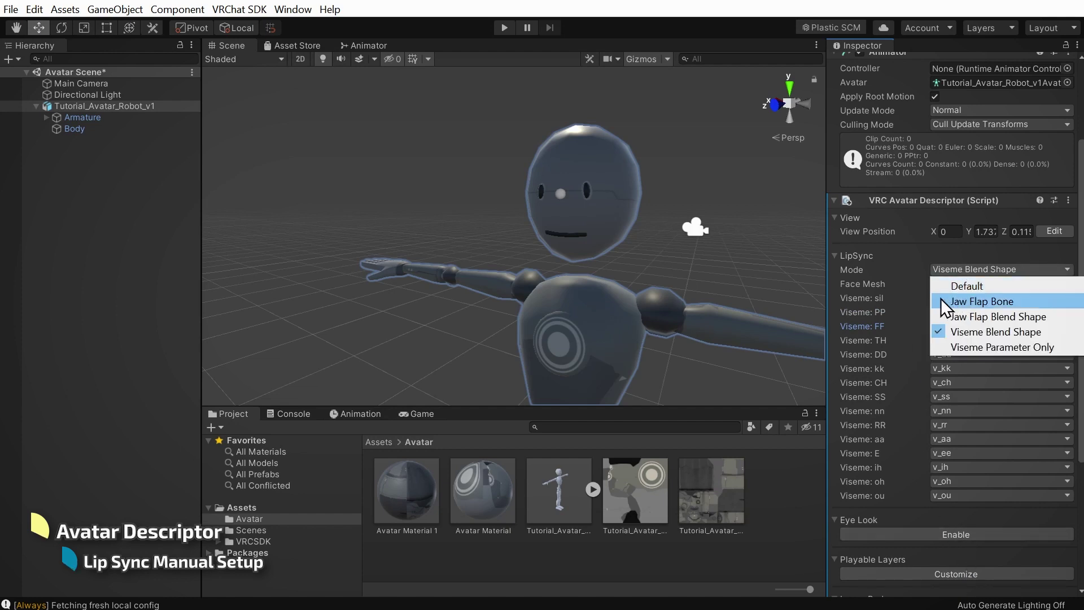
left_click(1039, 301)
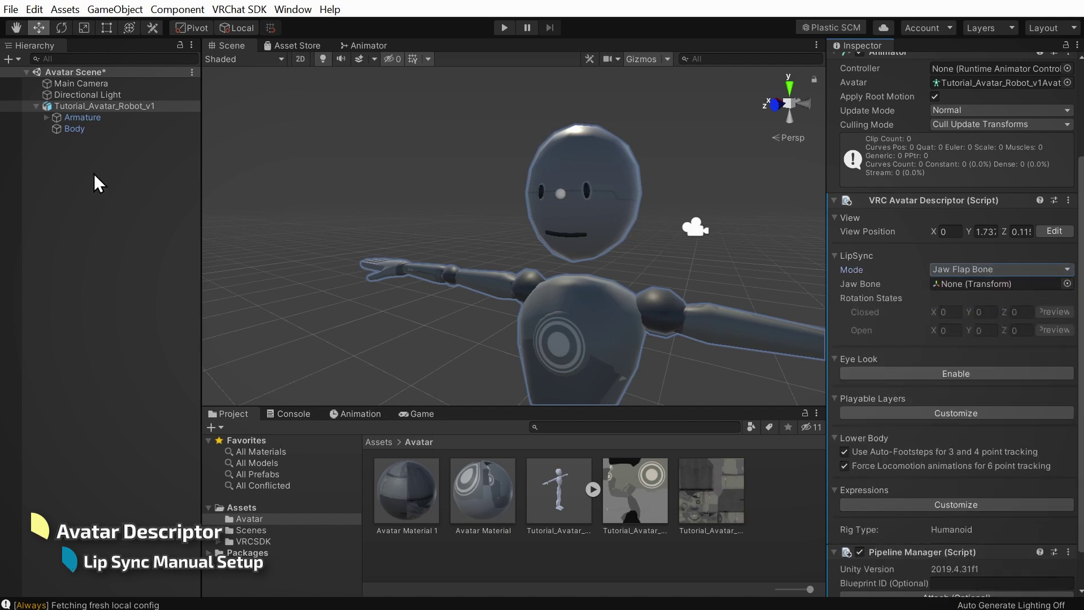
Step: Expand the robot's Armature down to Head to check its bones, then reselect the root
left_click(46, 117)
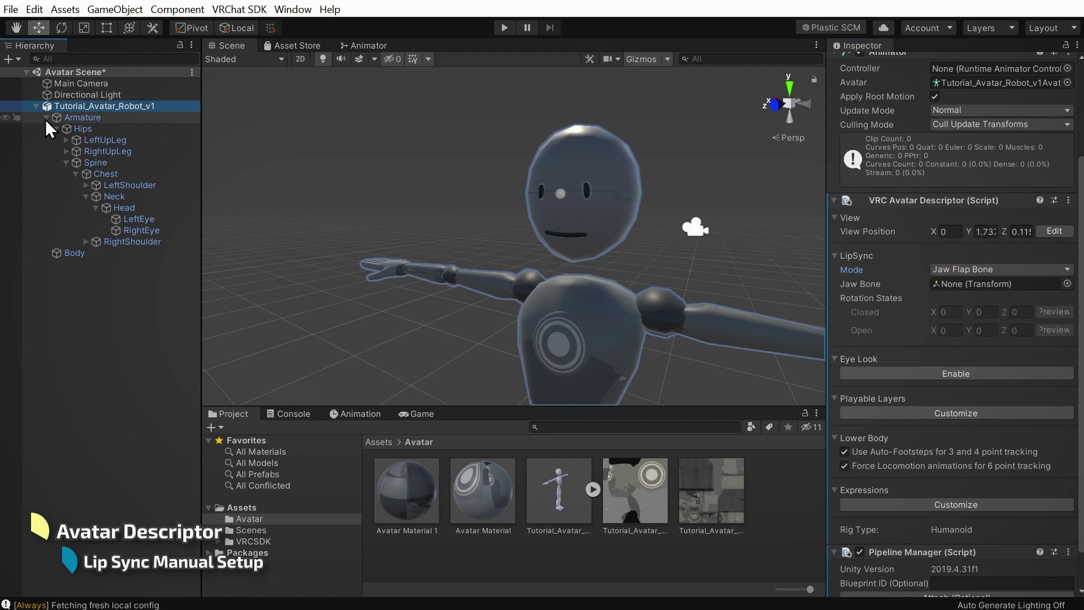
left_click(137, 212)
left_click(90, 107)
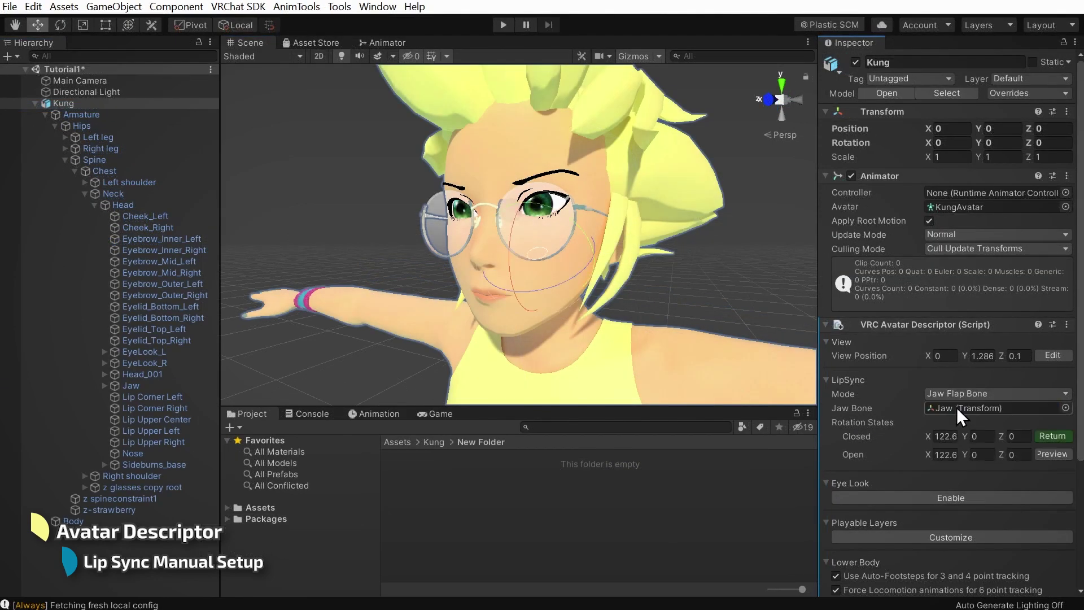
Step: Preview the Closed and Open jaw poses on the demo avatar's Jaw bone for comparison
left_click(1053, 436)
left_click(1053, 454)
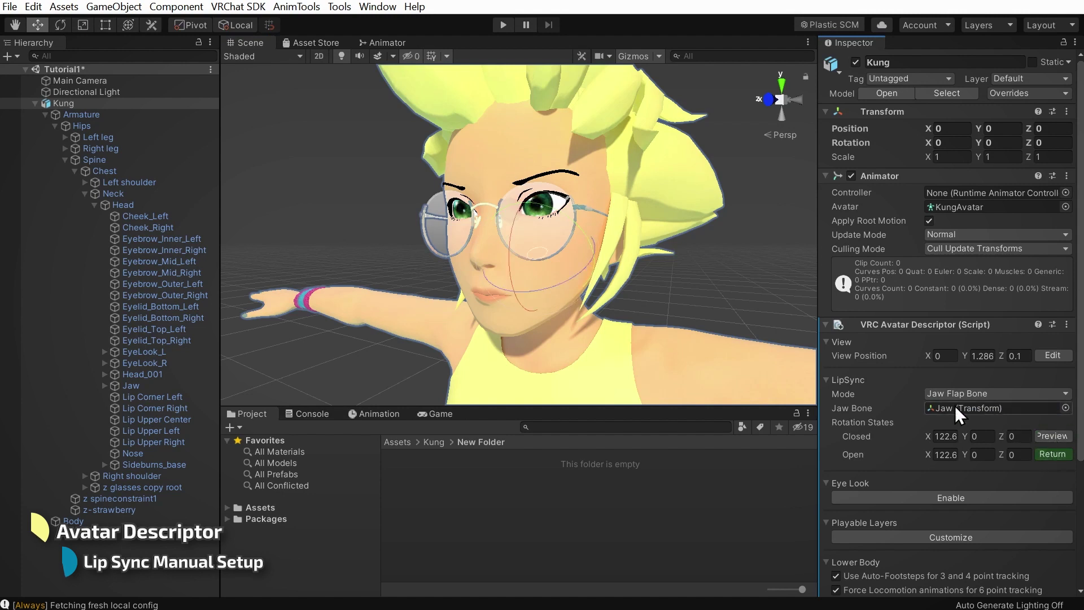
mouse_move(514, 256)
left_mouse_down()
mouse_move(521, 304)
mouse_move(517, 273)
left_mouse_up()
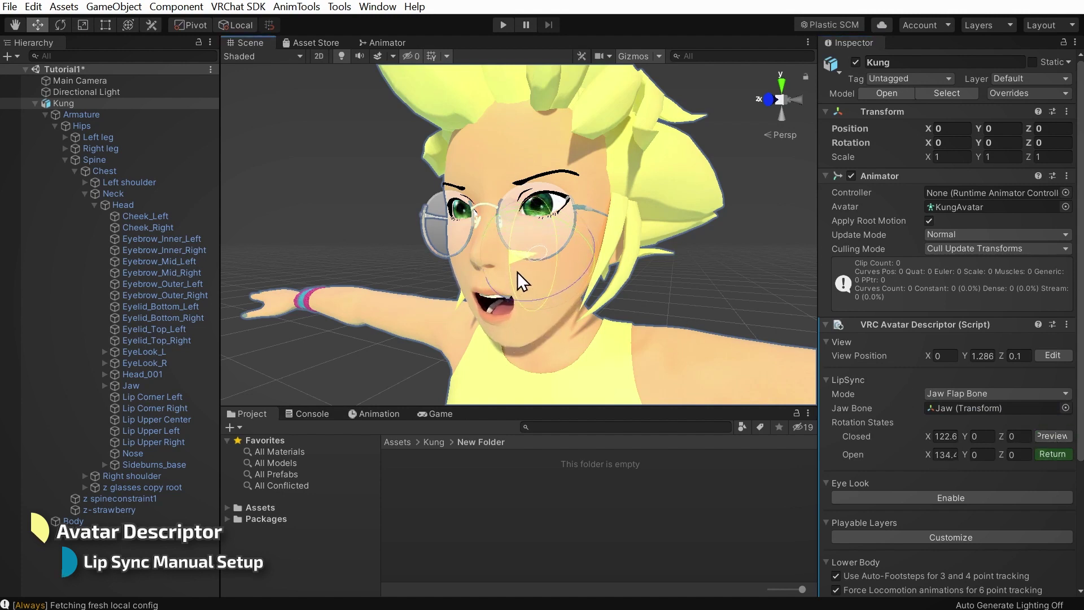
left_click(1053, 454)
left_click(1053, 438)
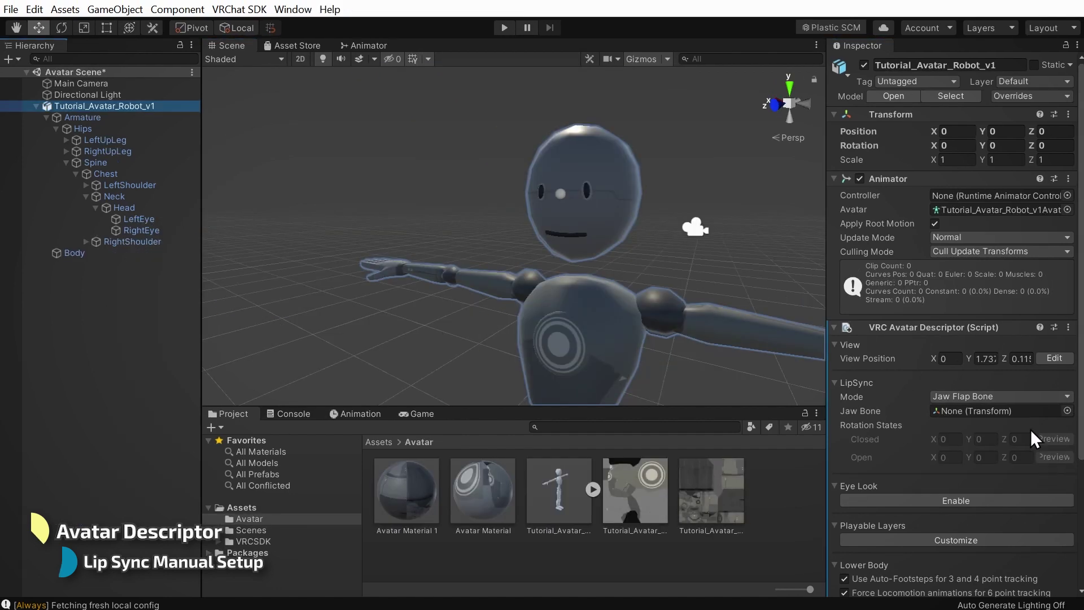
Step: Switch the LipSync Mode to Jaw Flap Blend Shape
left_click(1018, 398)
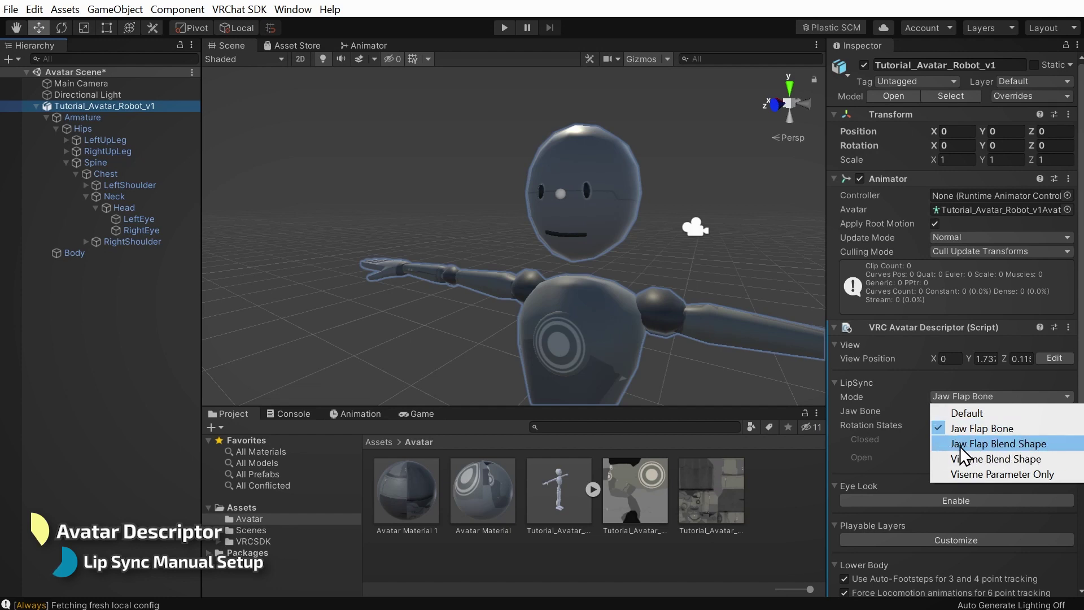
left_click(1045, 445)
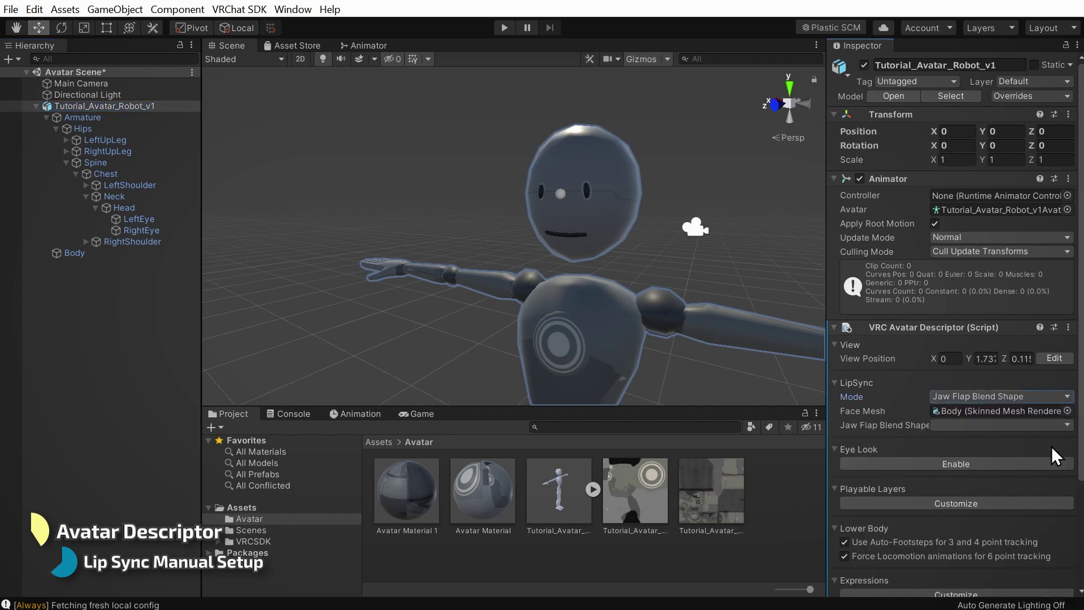
left_click(987, 425)
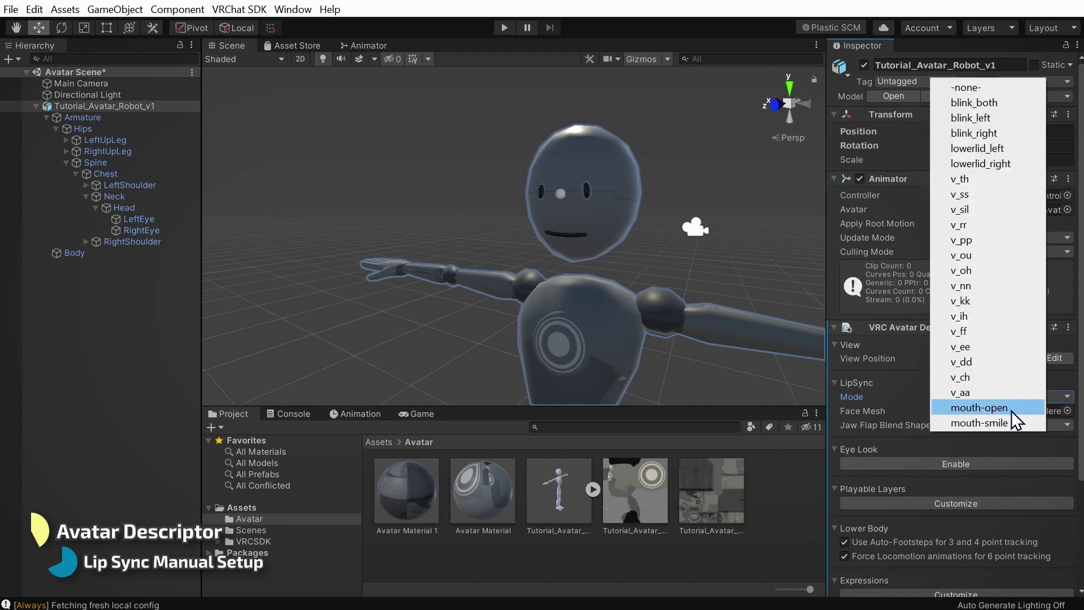
left_click(72, 253)
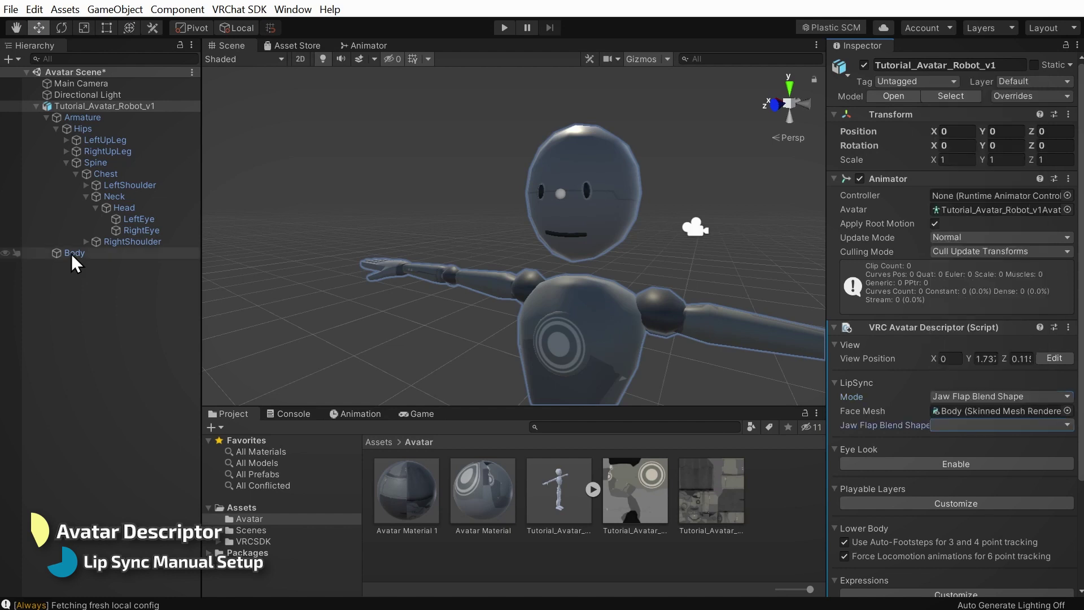
Step: Test the Body mesh's blink_both, v_ch, mouth-open and mouth-smile blend shapes on the robot
left_click(71, 253)
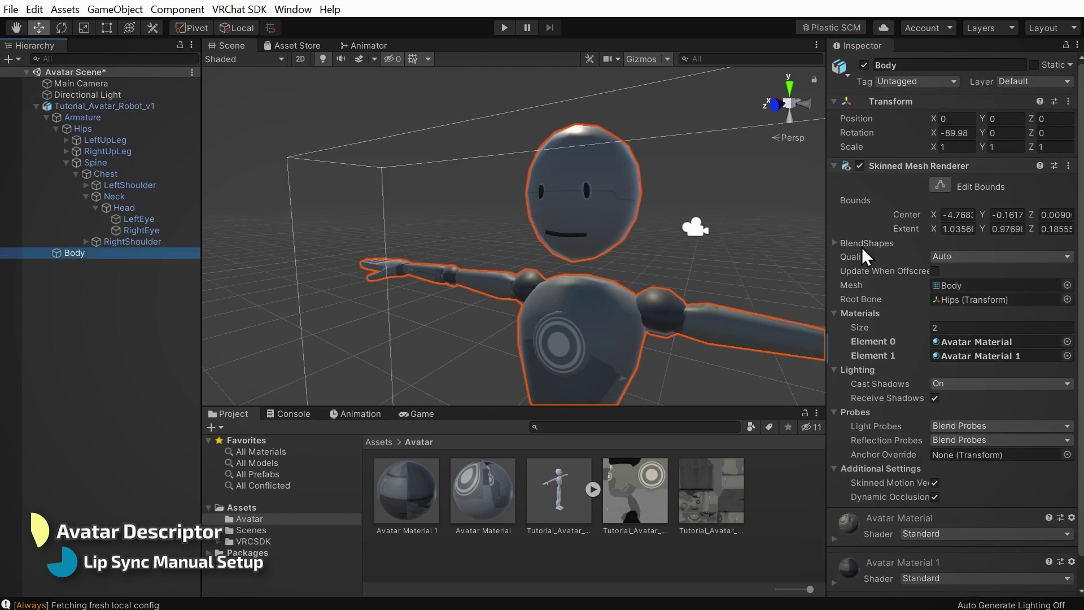
left_click(835, 243)
left_click_drag(967, 257, 862, 263)
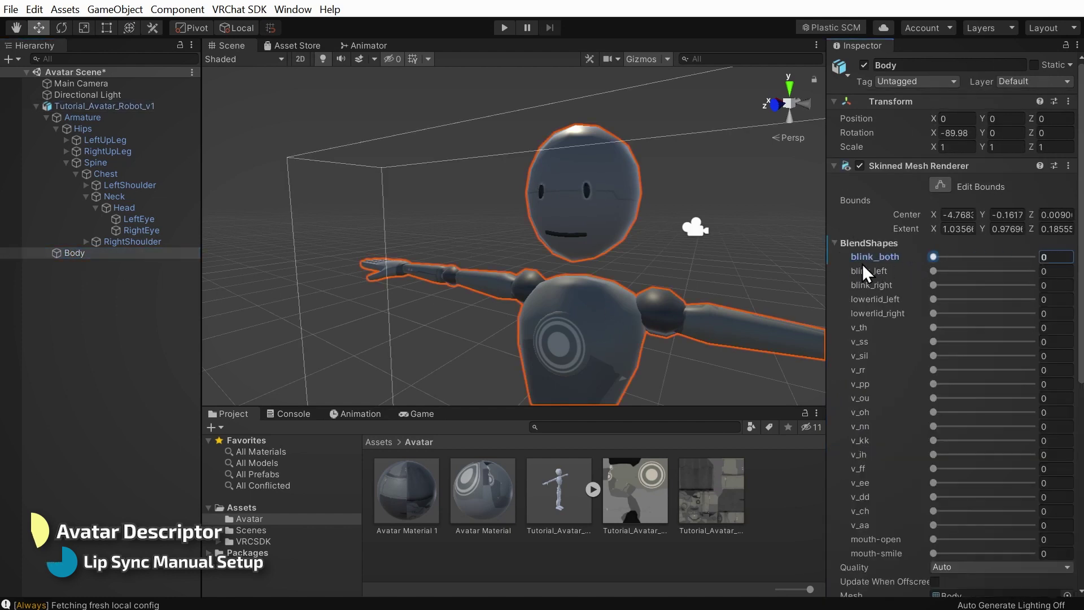
left_click(933, 511)
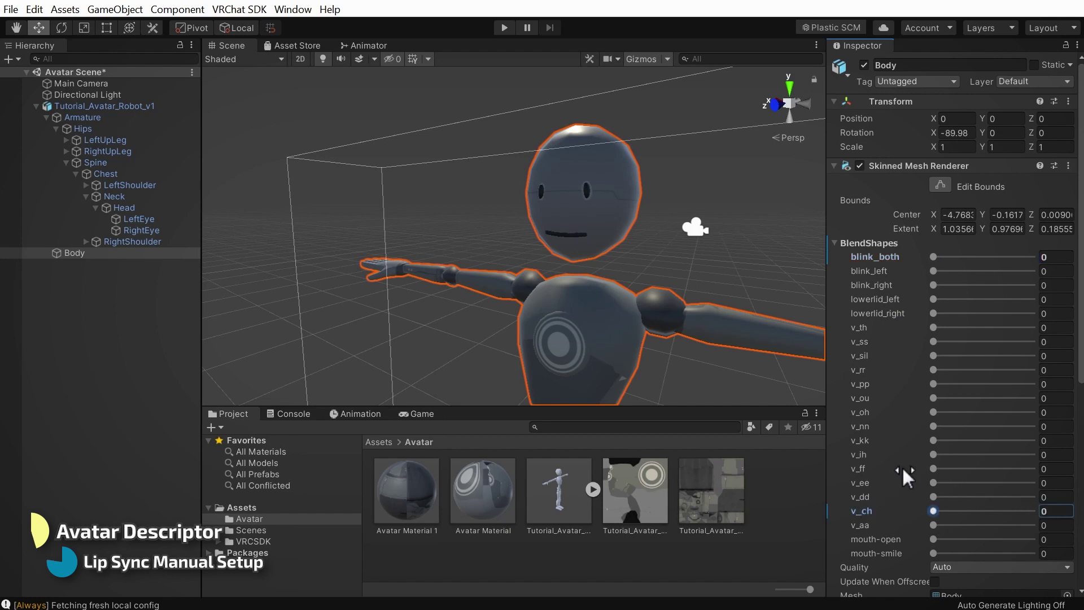
left_click_drag(937, 539, 862, 547)
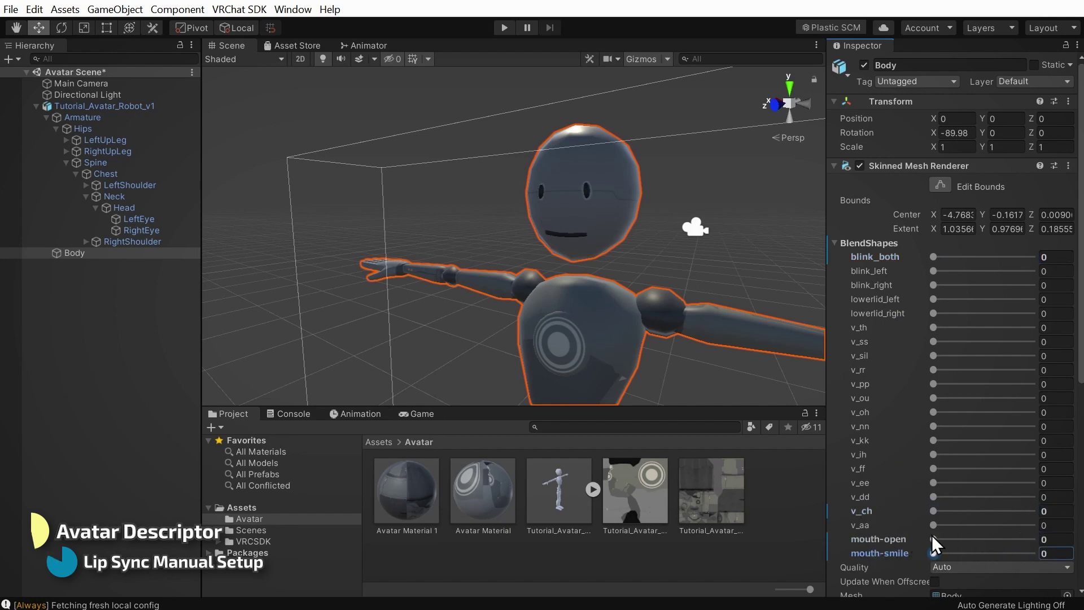
left_click_drag(934, 540, 908, 536)
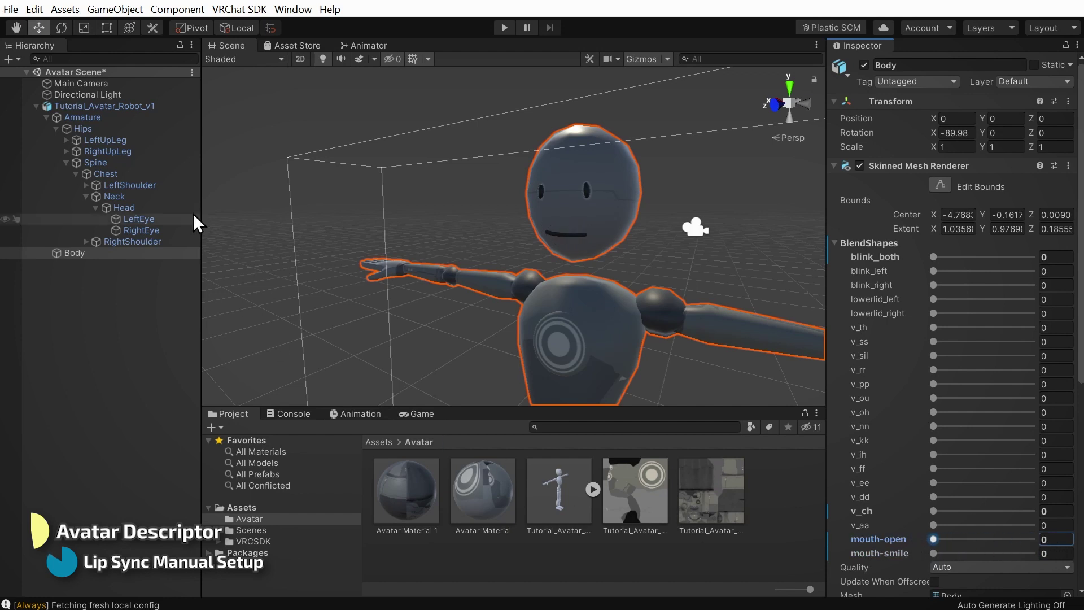
Step: Choose the mouth blend shape as the avatar's Jaw Flap Blend Shape
left_click(107, 106)
left_click(998, 425)
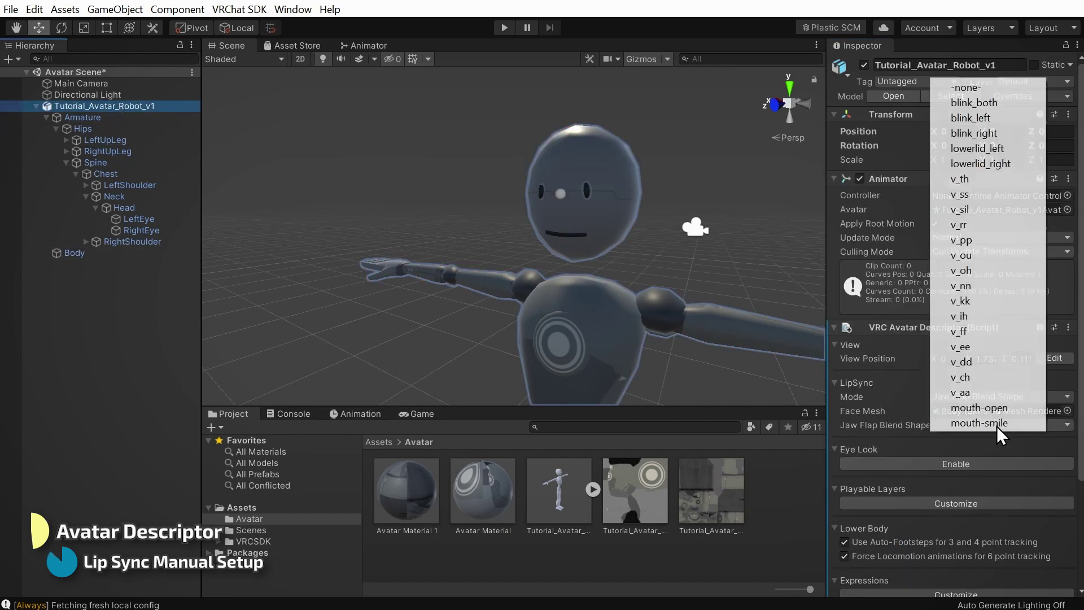
left_click(995, 413)
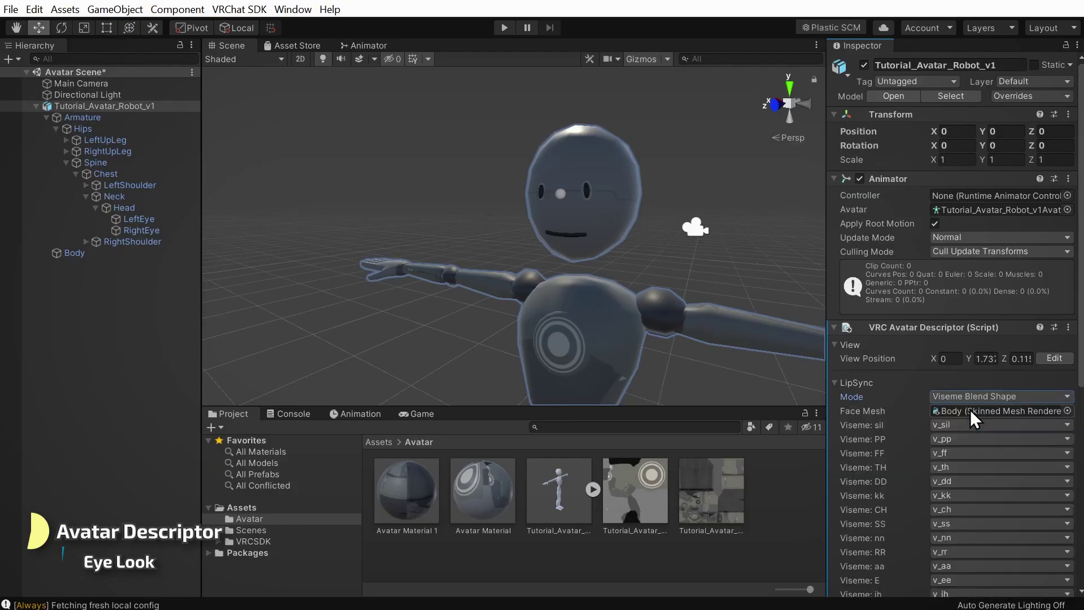
Step: Enable Eye Look and assign LeftEye and RightEye as the eye bones
scroll(970, 409, "down", 10)
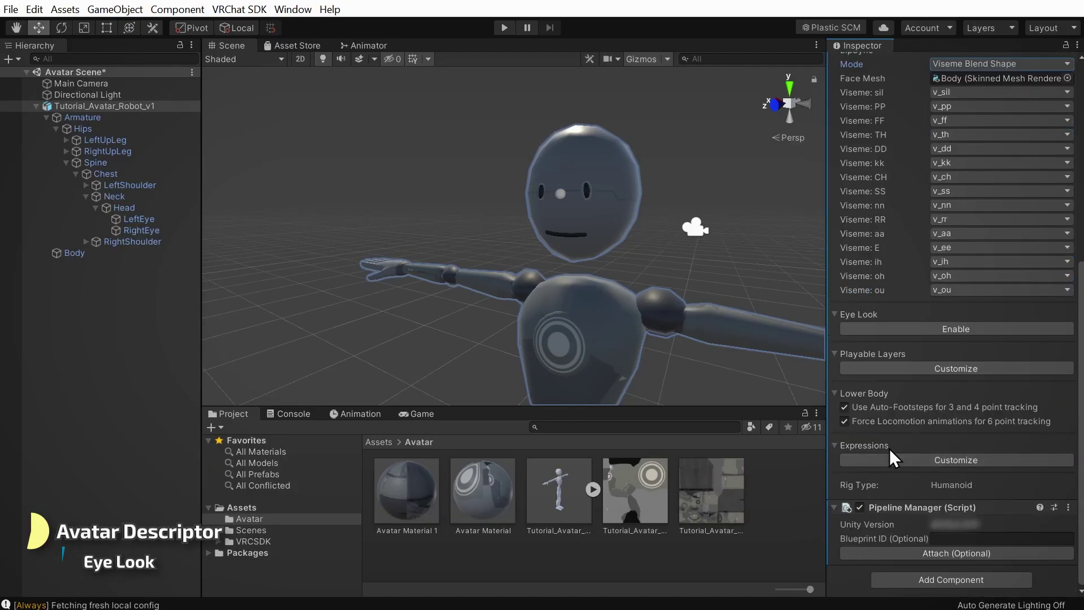
left_click(898, 325)
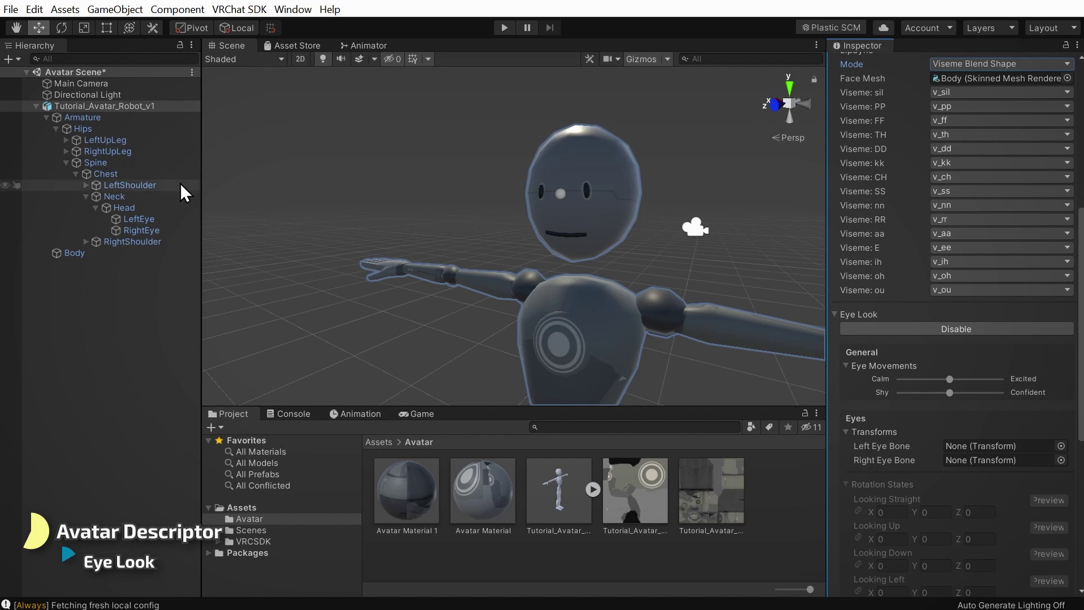
left_click(67, 164)
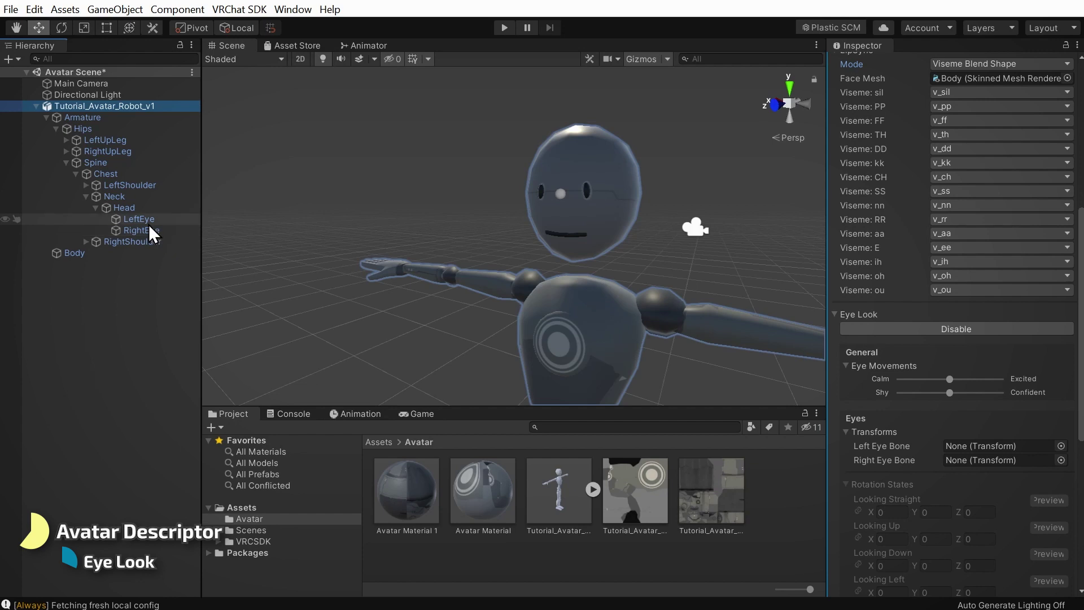
left_click_drag(134, 219, 983, 447)
left_click_drag(142, 234, 964, 462)
Step: Set the Looking Up rotation to X -2.497 and Looking Down to X 1.758
scroll(963, 461, "down", 5)
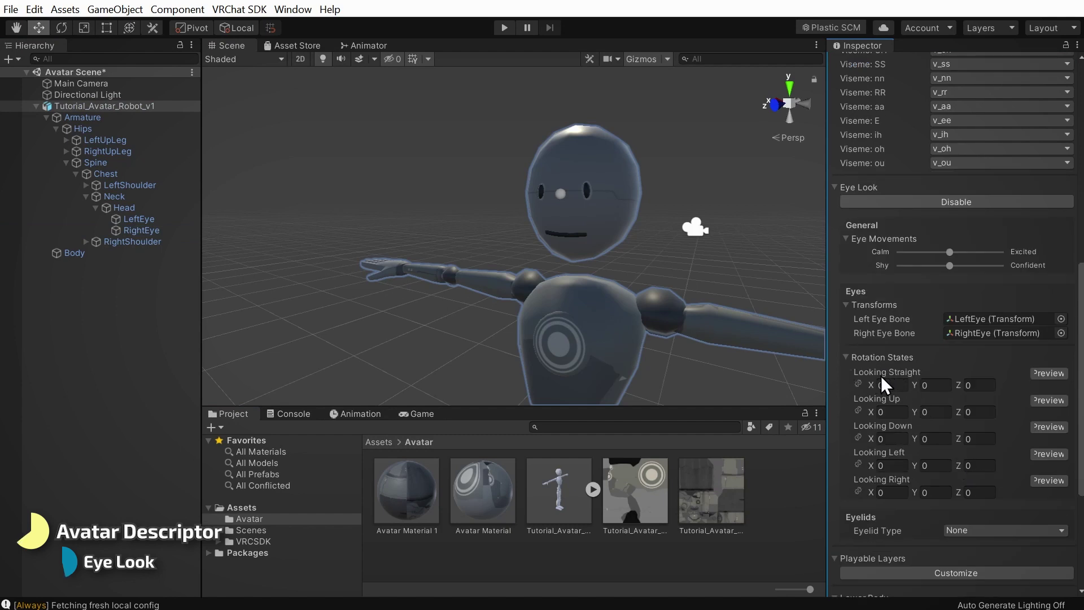
left_click(1049, 373)
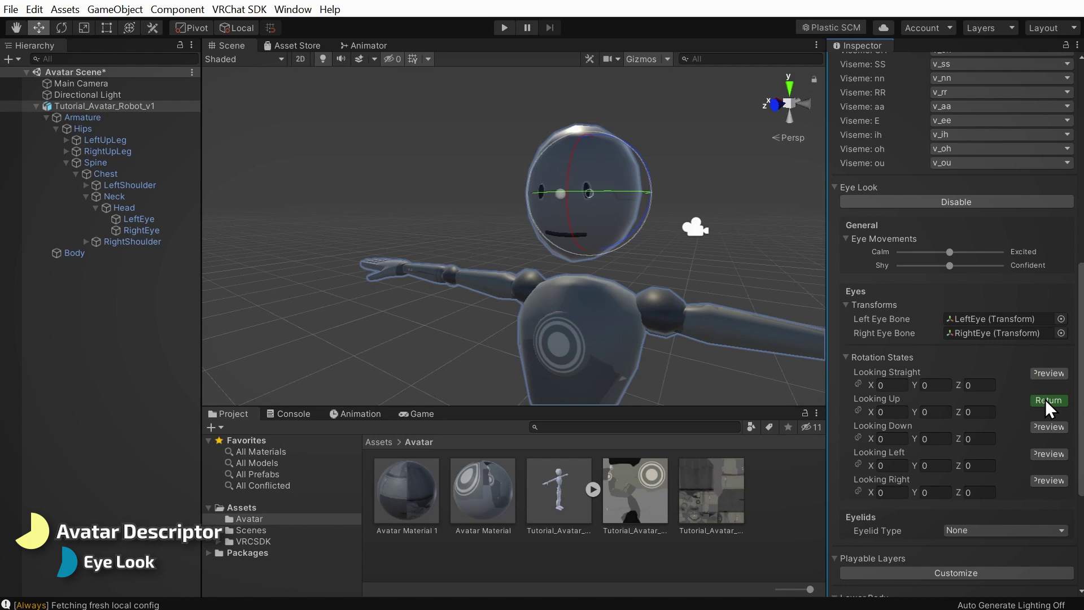
left_click_drag(574, 243, 571, 243)
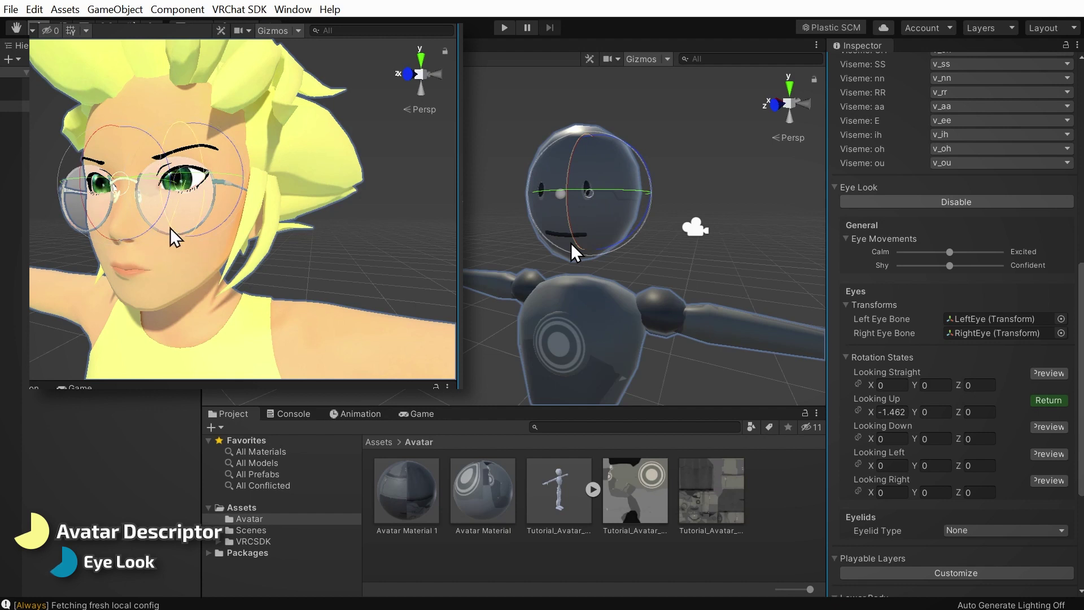
left_click_drag(574, 242, 574, 243)
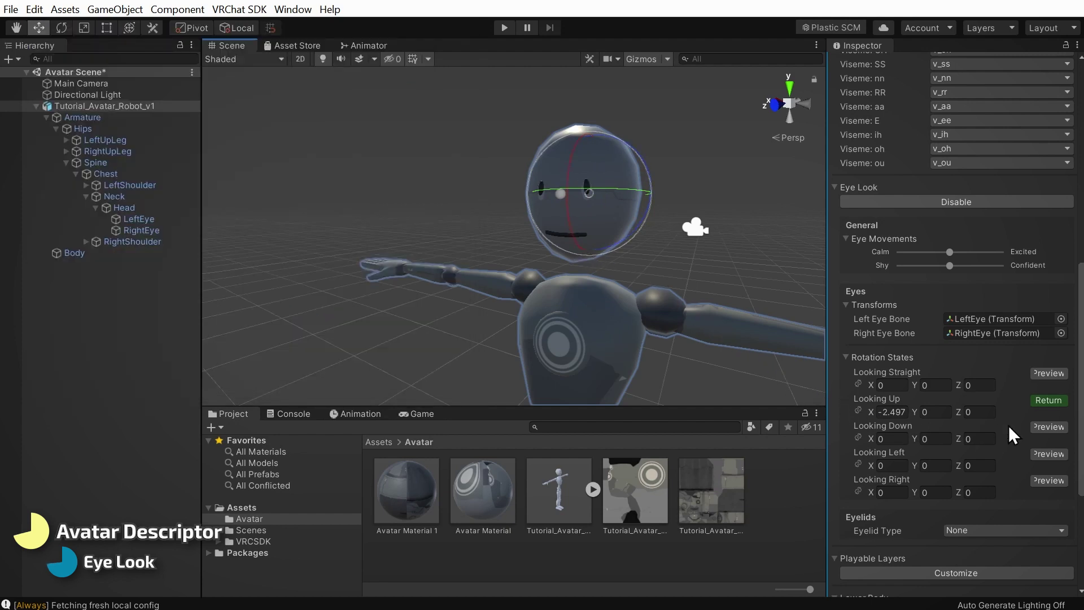
left_click(1049, 427)
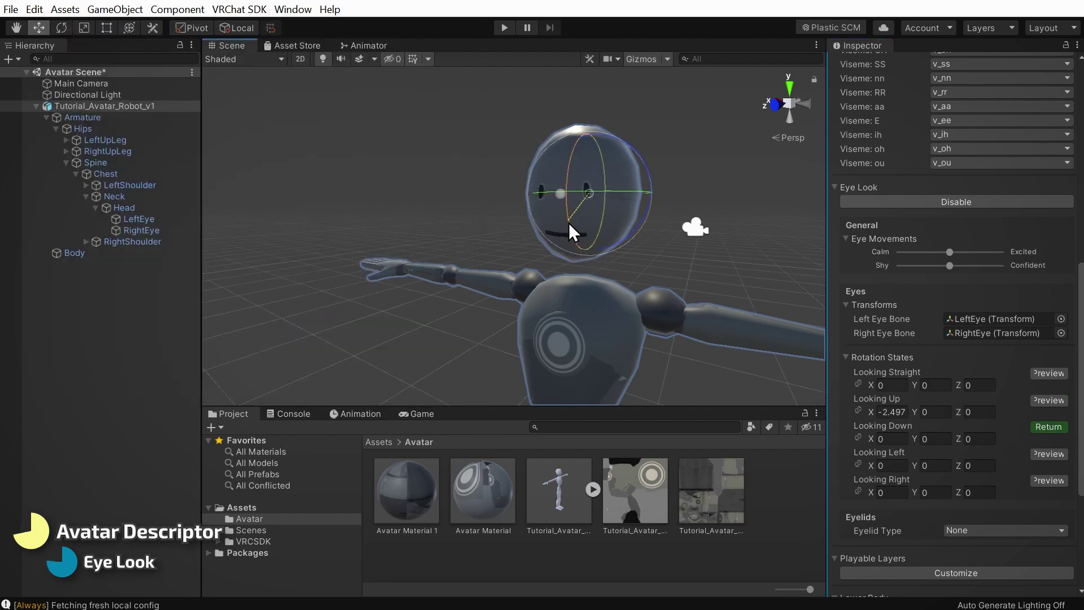
left_click_drag(568, 223, 567, 225)
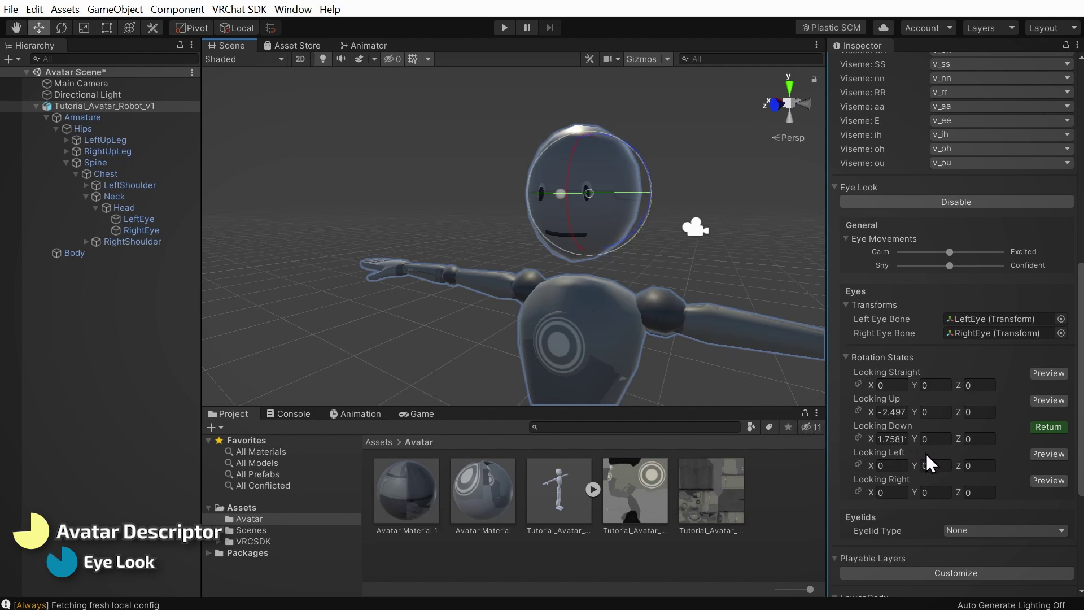
Step: Set the Looking Left rotation to Y -1.129 and Looking Right to Y 1.5368
left_click(1049, 454)
left_click_drag(621, 190, 618, 191)
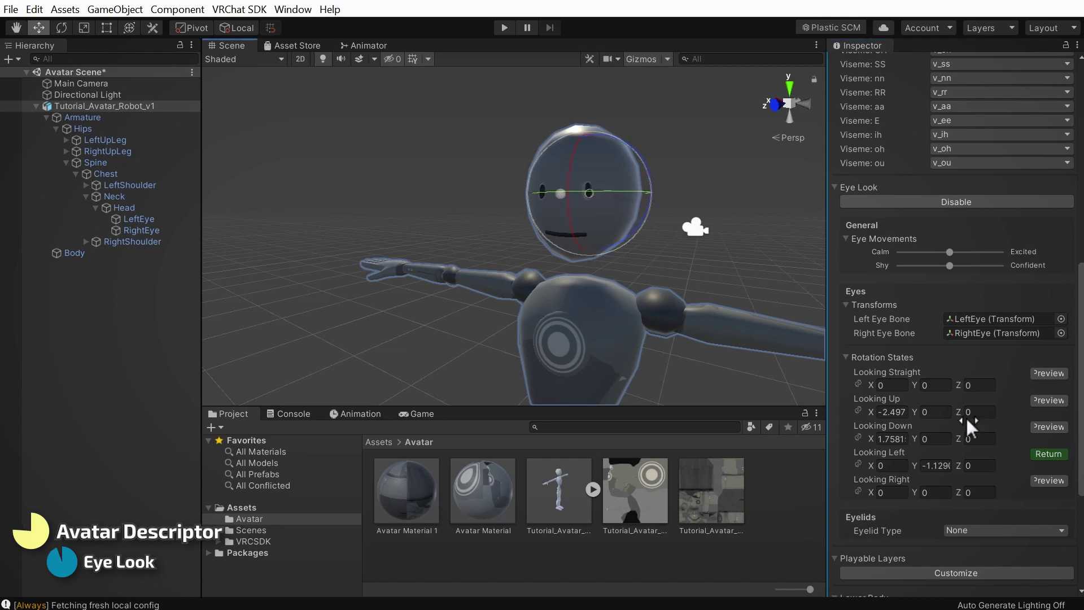
left_click(1049, 480)
left_click_drag(615, 191, 614, 192)
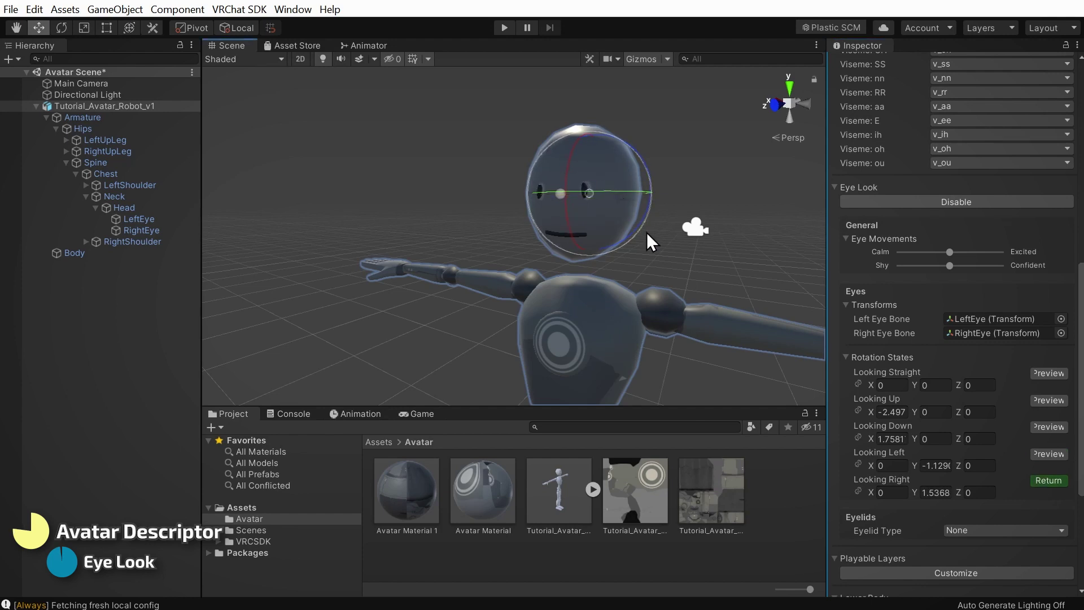
left_click(1043, 479)
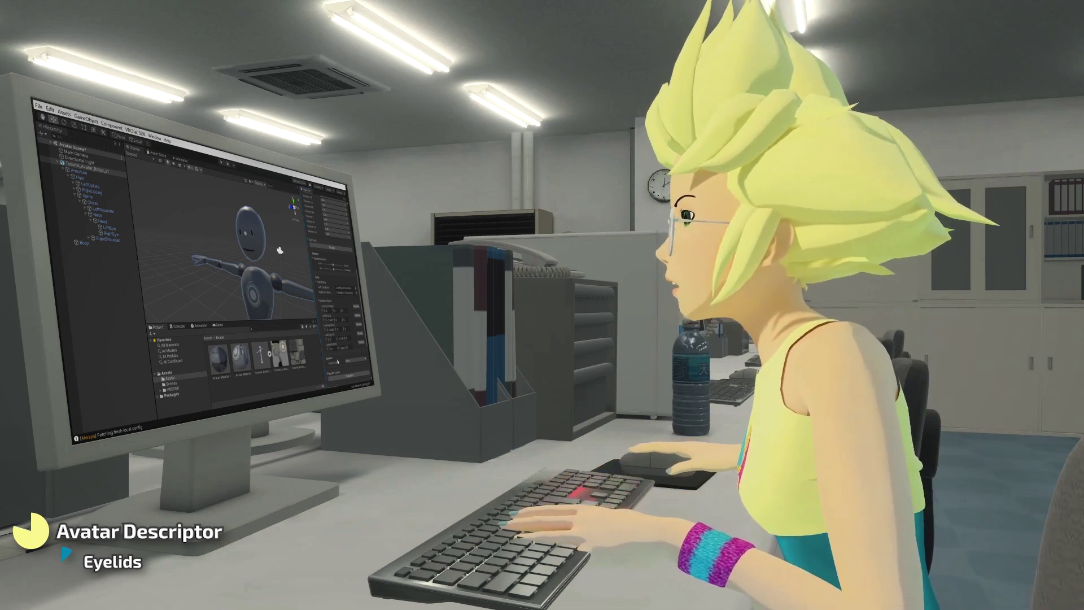
left_click(961, 530)
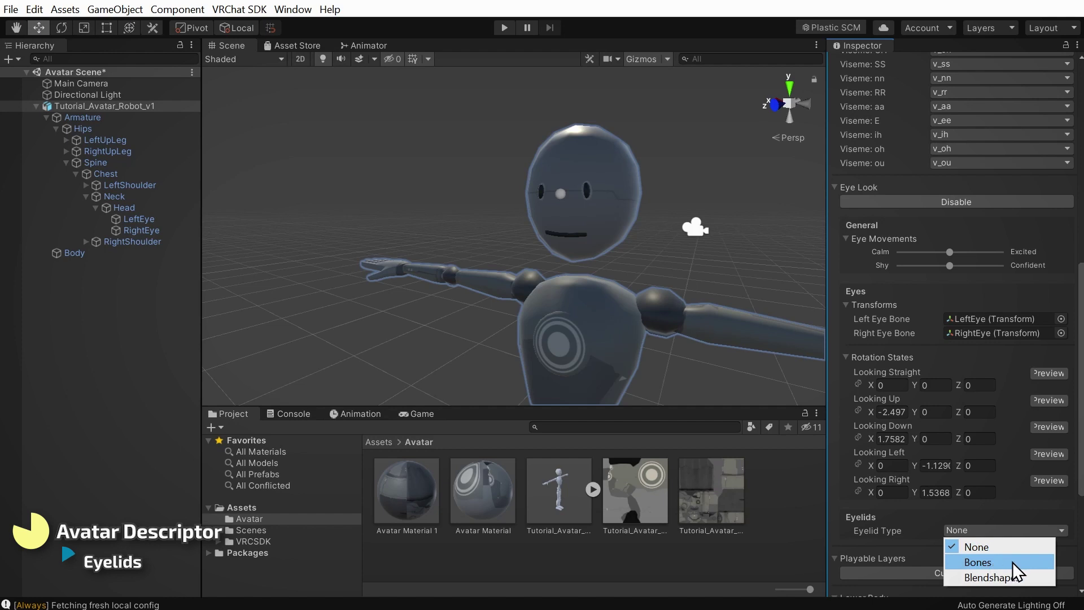
Step: Set Eyelid Type to Blendshapes and assign the Body mesh as the Eyelids Mesh
left_click(1012, 561)
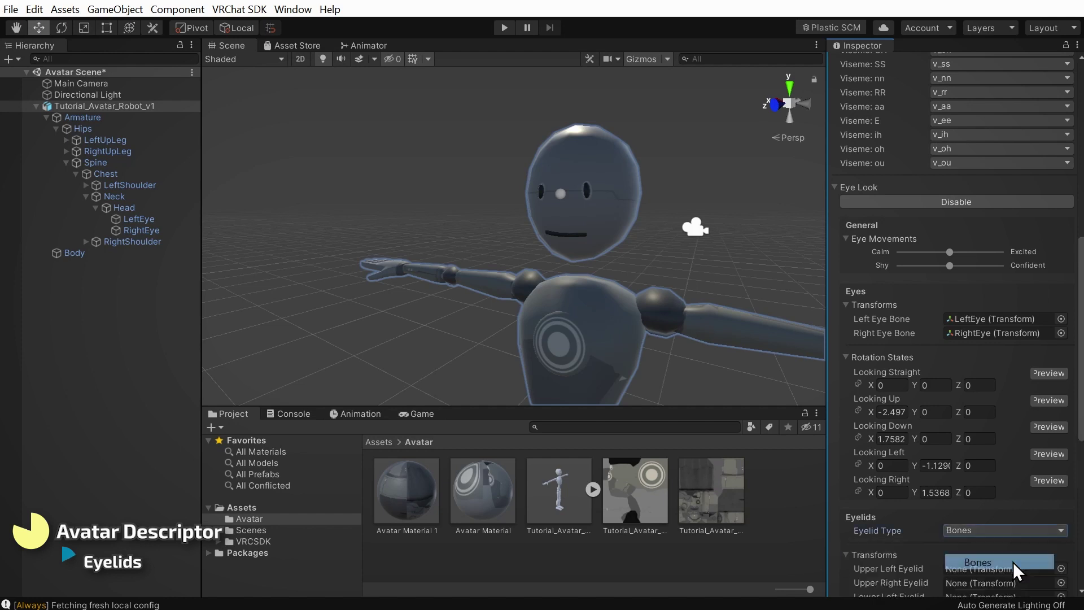
scroll(1027, 476, "down", 3)
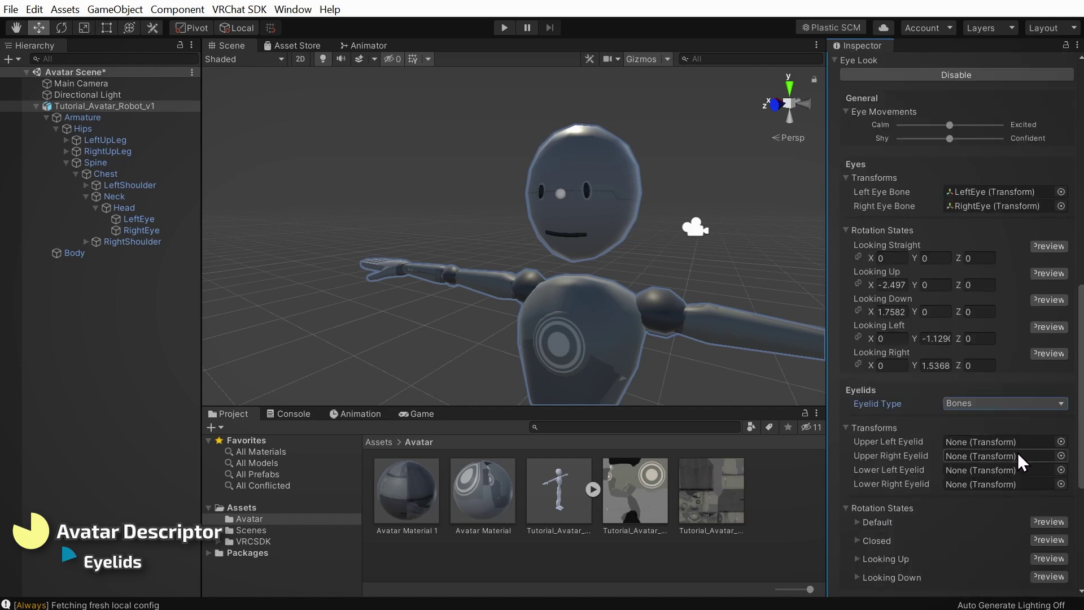
left_click(997, 406)
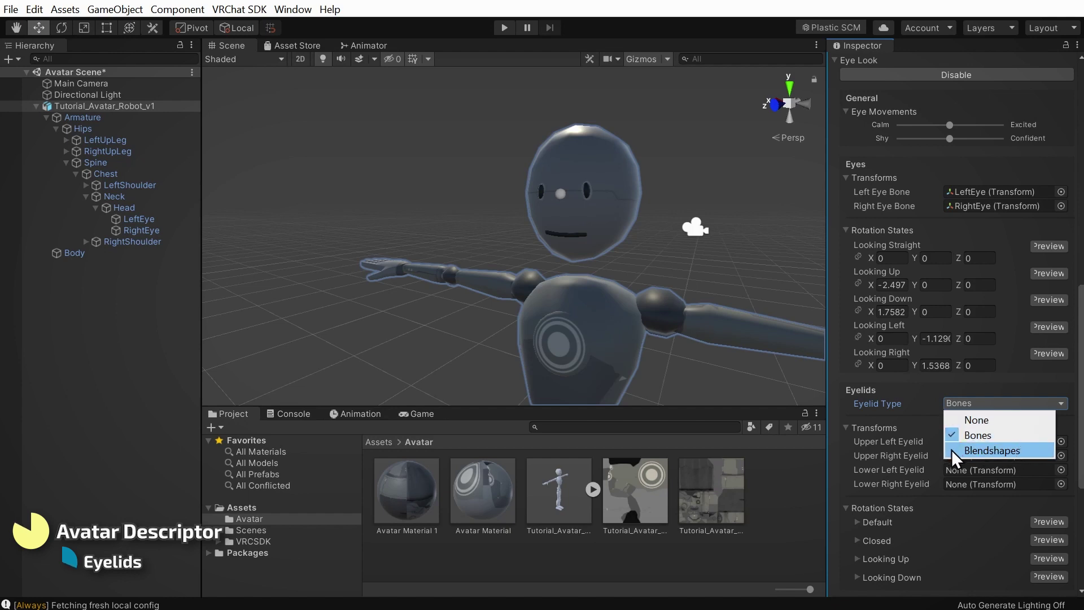
left_click(1015, 451)
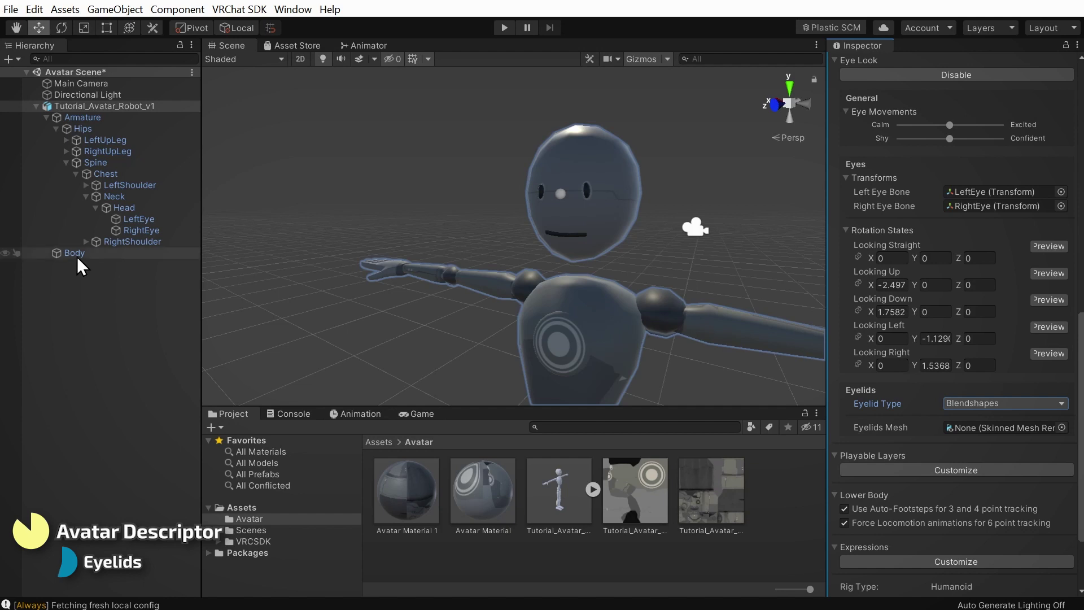
left_click_drag(77, 255, 977, 427)
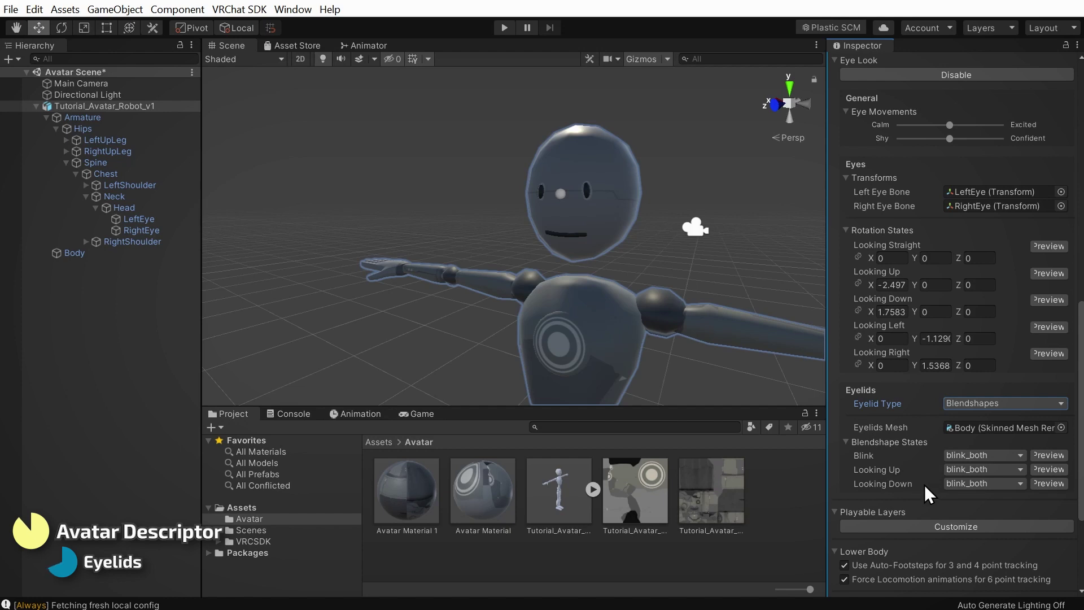
Step: Keep Blink as blink_both and set the Looking Up and Looking Down eyelid shapes to -none-
left_click(976, 455)
left_click(1004, 139)
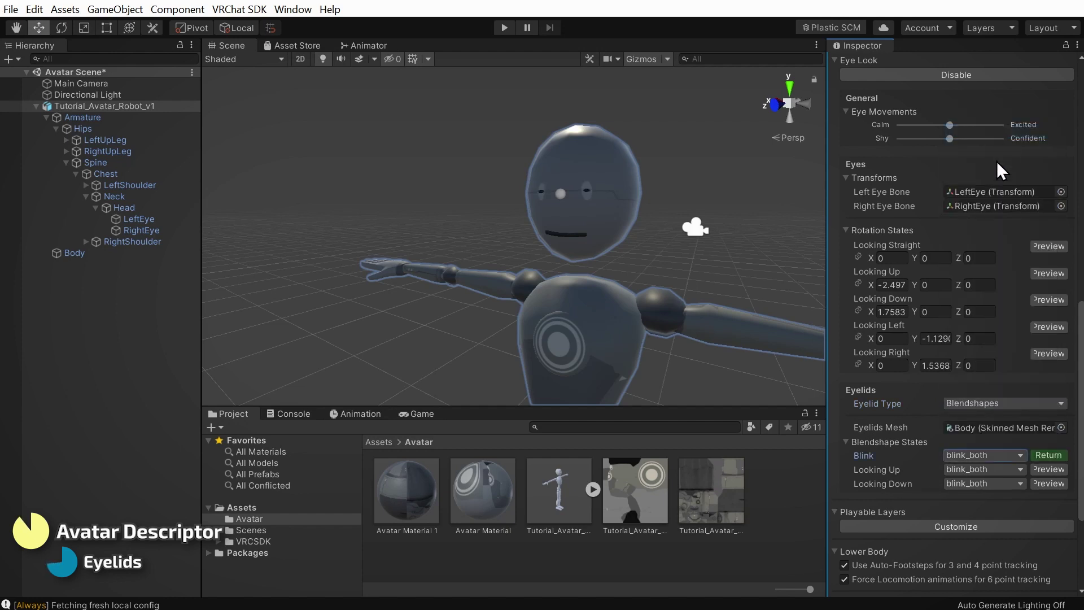
left_click(1056, 456)
left_click(967, 472)
left_click(985, 135)
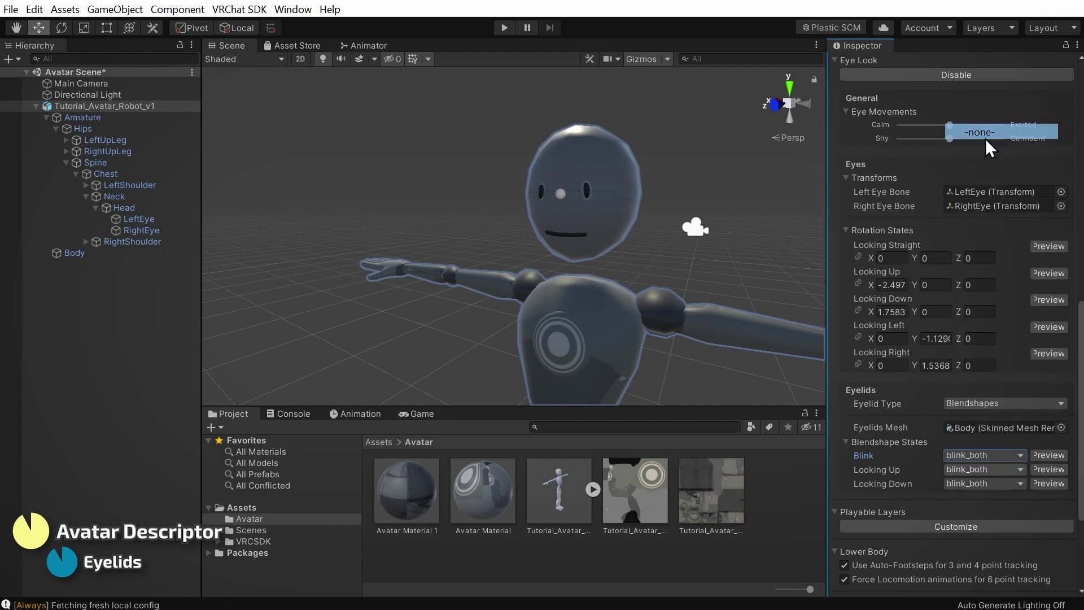
left_click(982, 469)
left_click(993, 482)
left_click(983, 469)
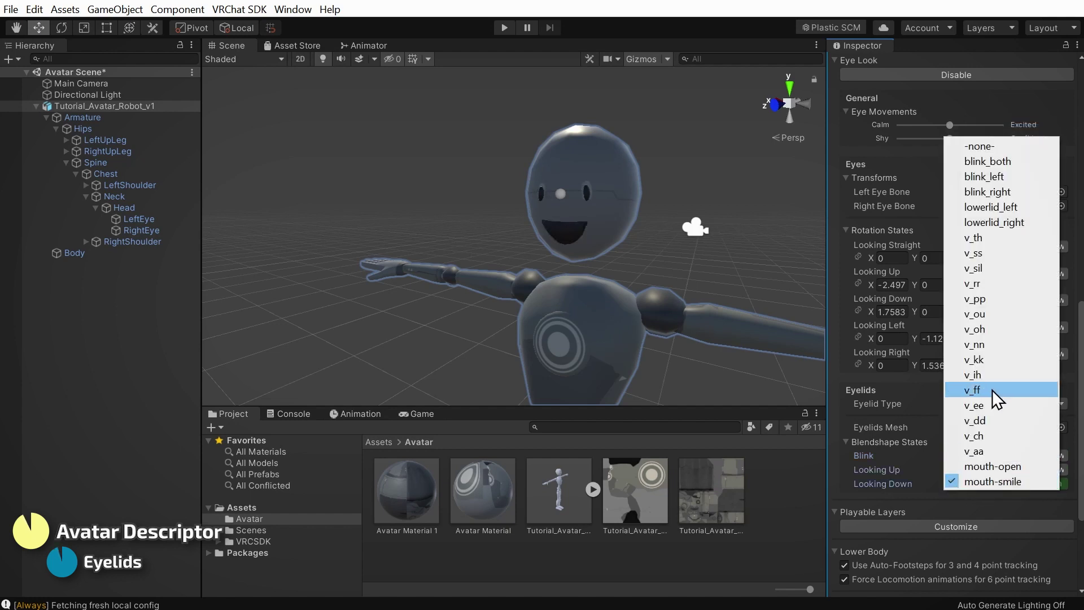
left_click(998, 150)
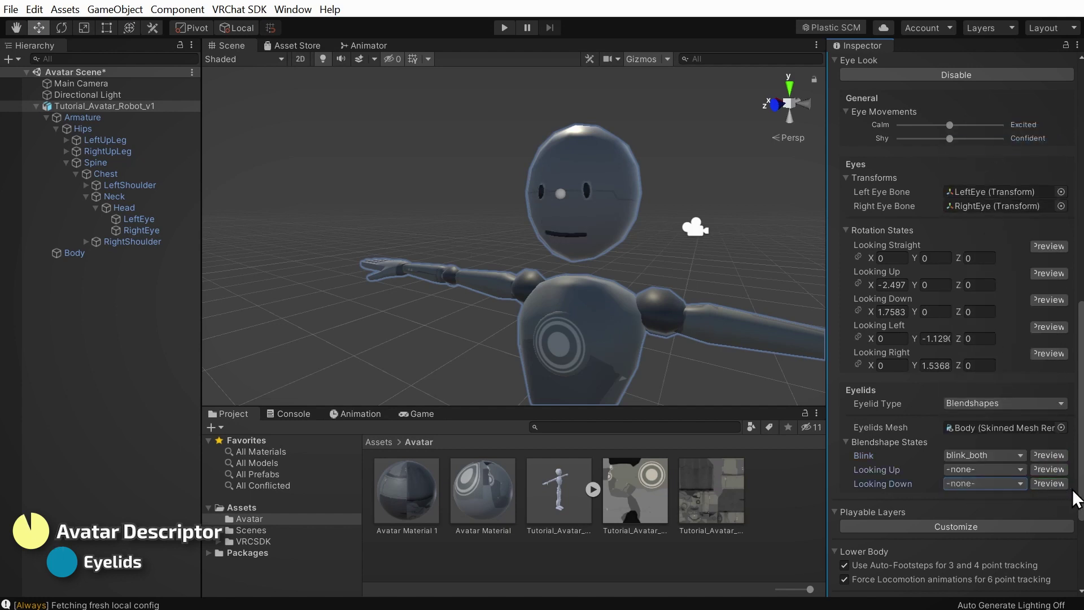
scroll(1075, 497, "down", 3)
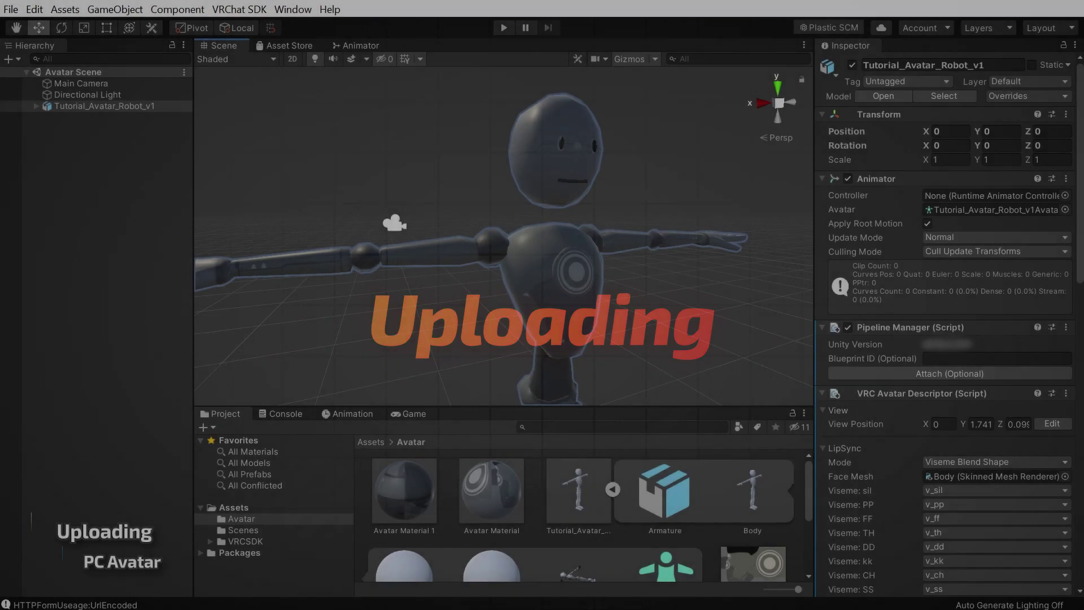
Step: In the VRChat SDK Builder, Auto Fix the mesh Read/Write, blendshape normals and streaming mip map warnings
left_click(265, 9)
left_click(314, 47)
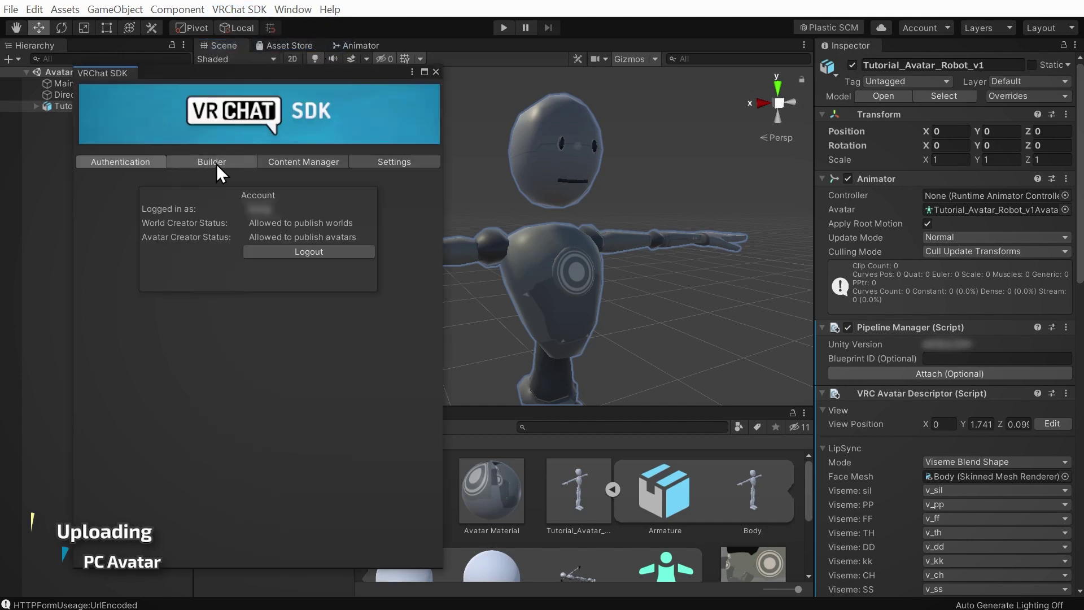
left_click(217, 164)
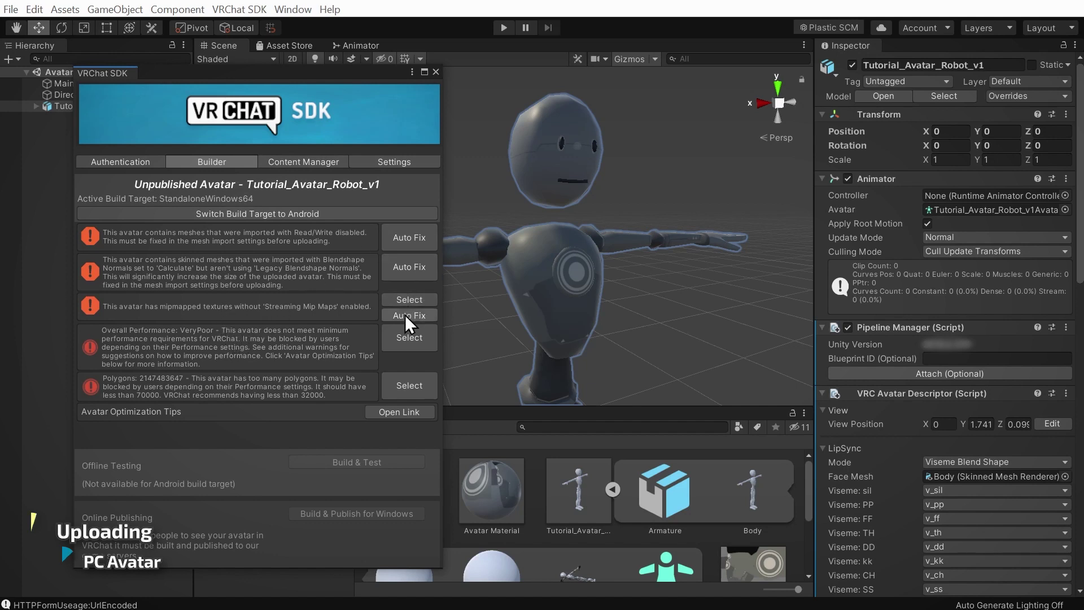
left_click(421, 243)
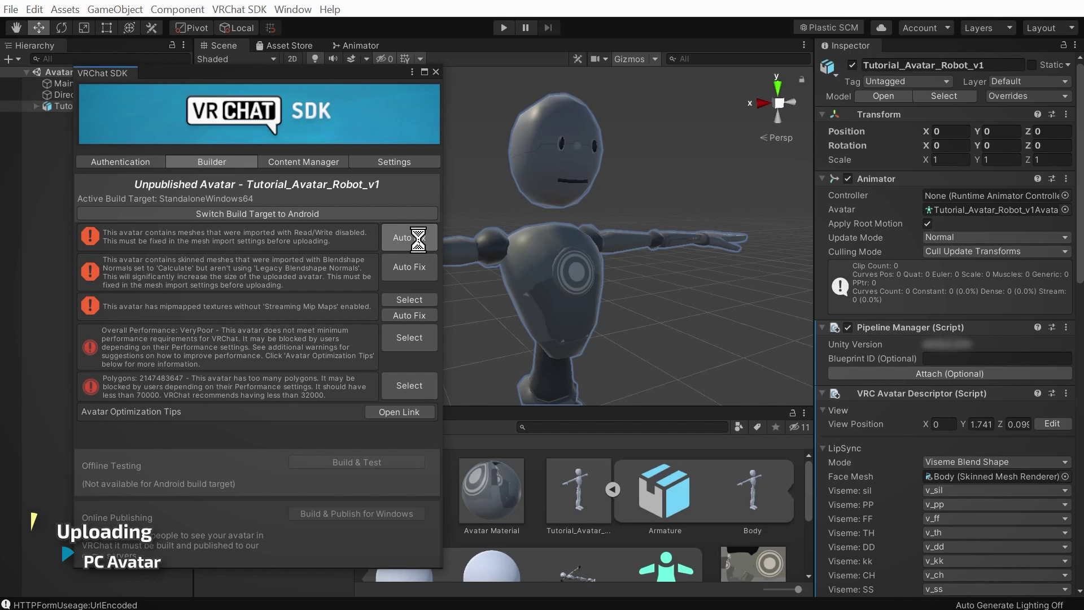
left_click(419, 240)
left_click(410, 243)
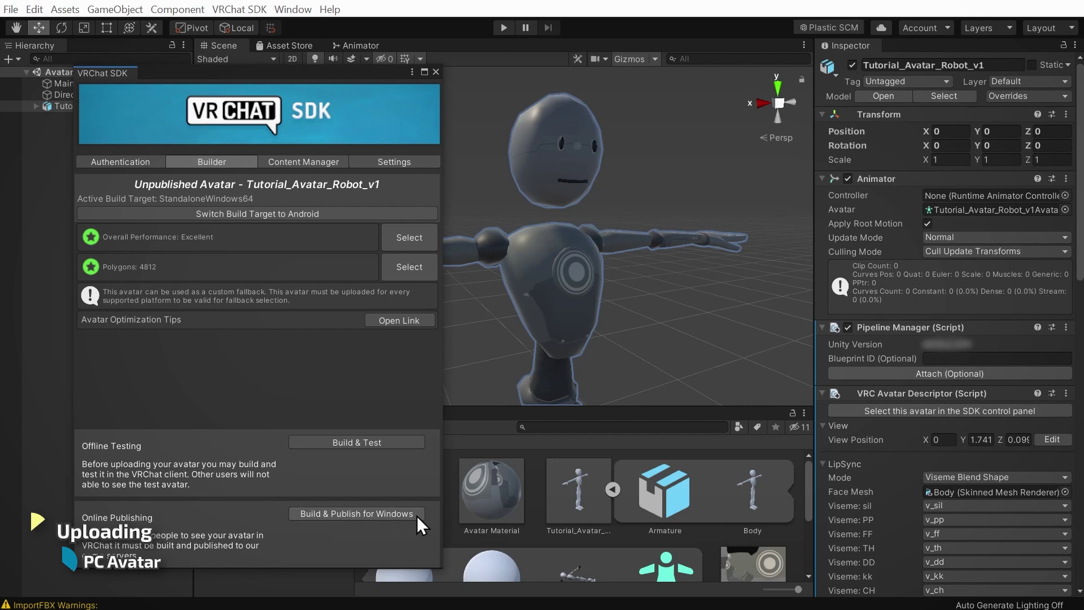
Step: Build & Publish for Windows and enlarge the Game view at Standalone (1024x768)
left_click(364, 515)
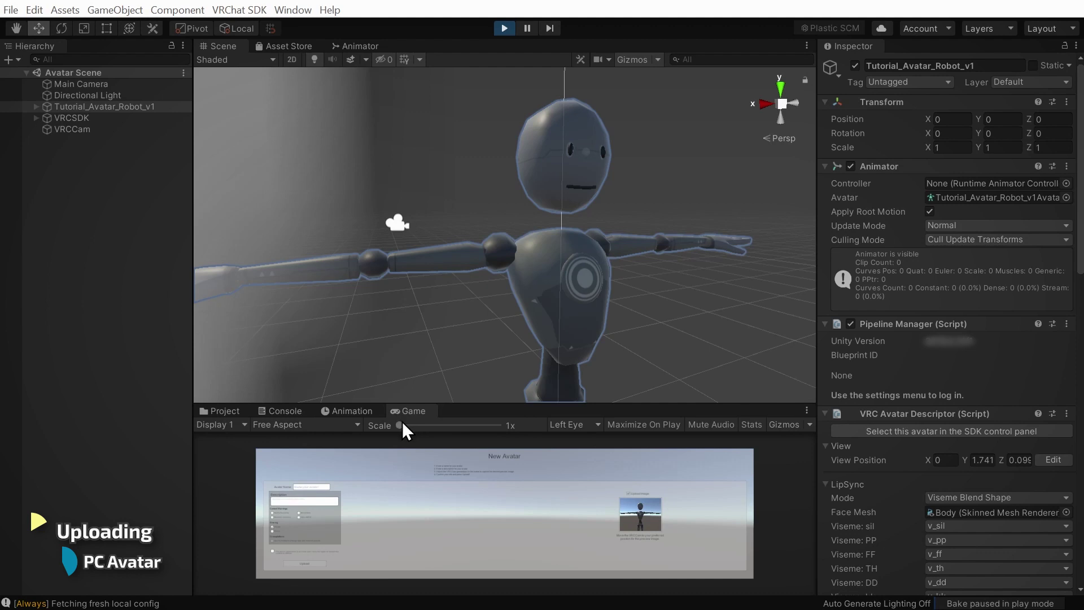
left_click_drag(402, 425, 403, 425)
left_click(357, 425)
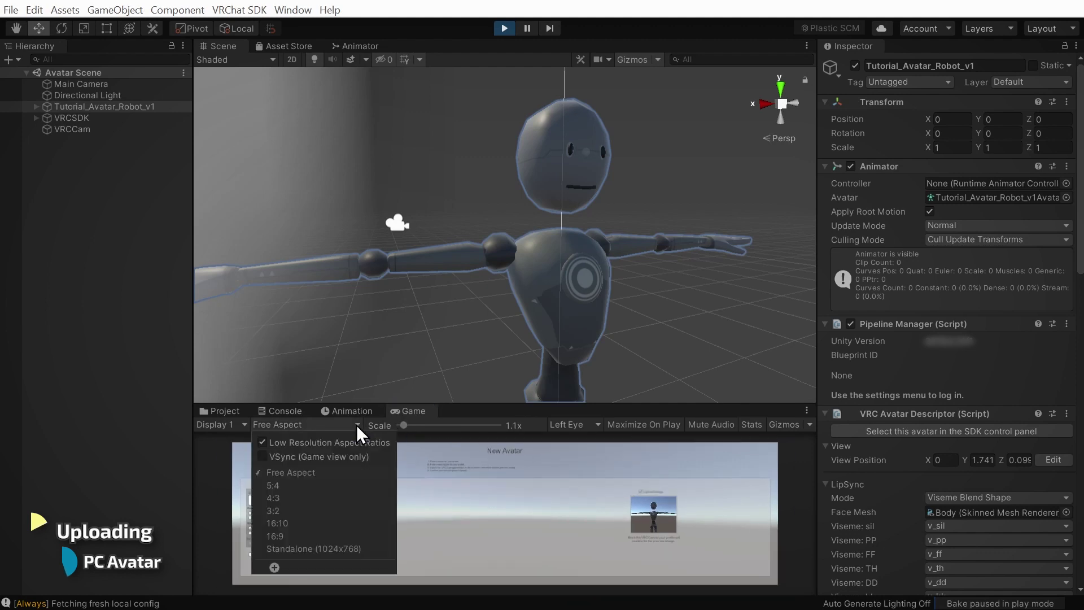
left_click(313, 549)
left_click_drag(440, 404, 438, 245)
scroll(506, 314, "up", 1)
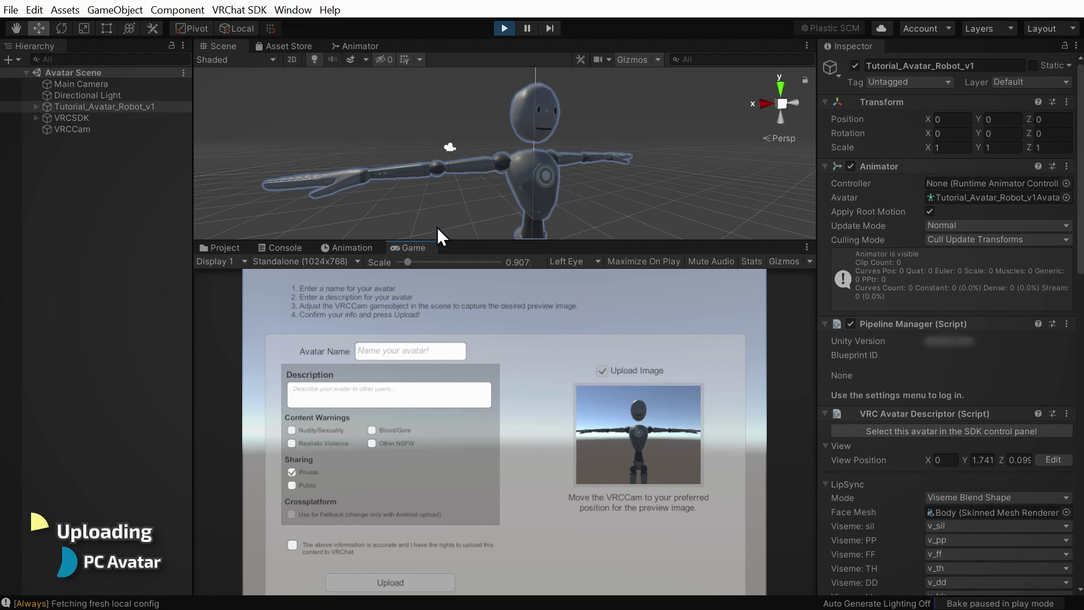
left_click(113, 129)
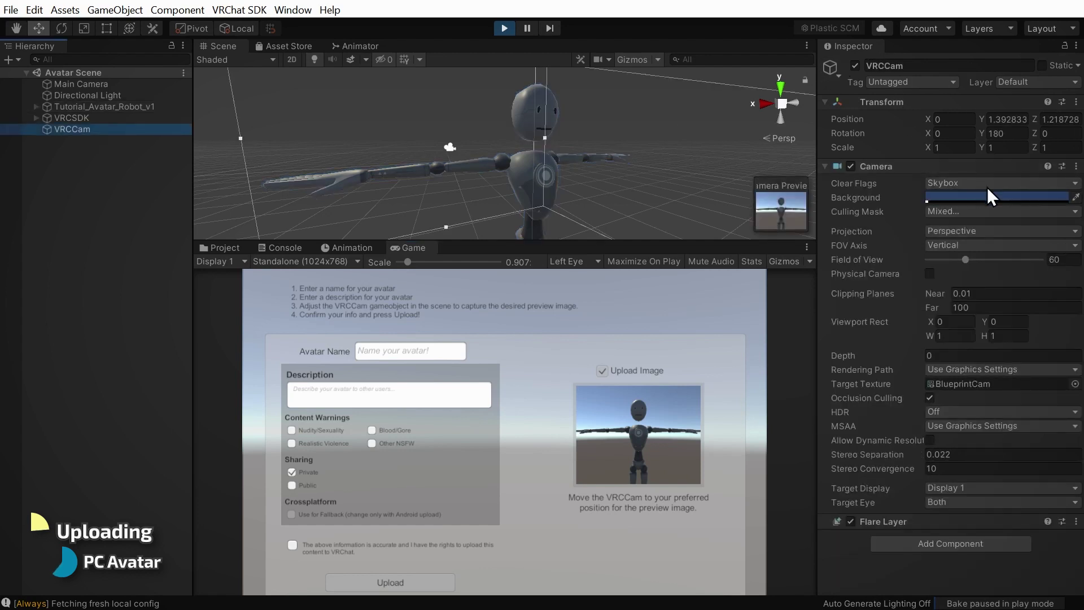
Step: Give the VRCCam thumbnail camera a light blue solid background and field of view 22, and reframe it
left_click(1005, 185)
left_click(999, 218)
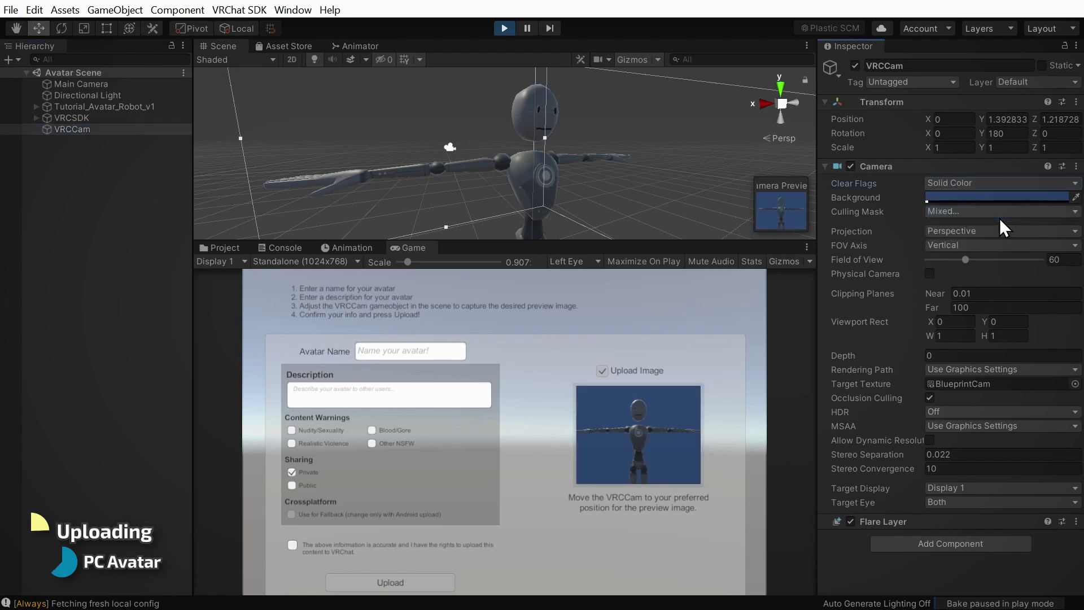
left_click(988, 197)
left_click_drag(1028, 248, 912, 341)
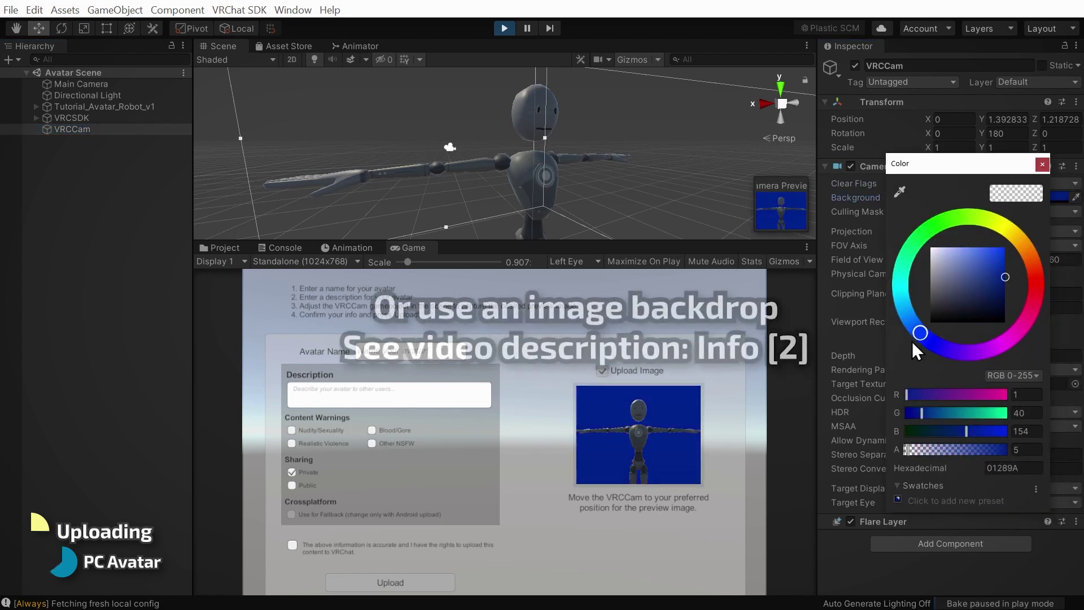
left_click_drag(1017, 255, 1019, 266)
mouse_move(920, 332)
left_mouse_down()
mouse_move(910, 324)
mouse_move(917, 310)
left_mouse_up()
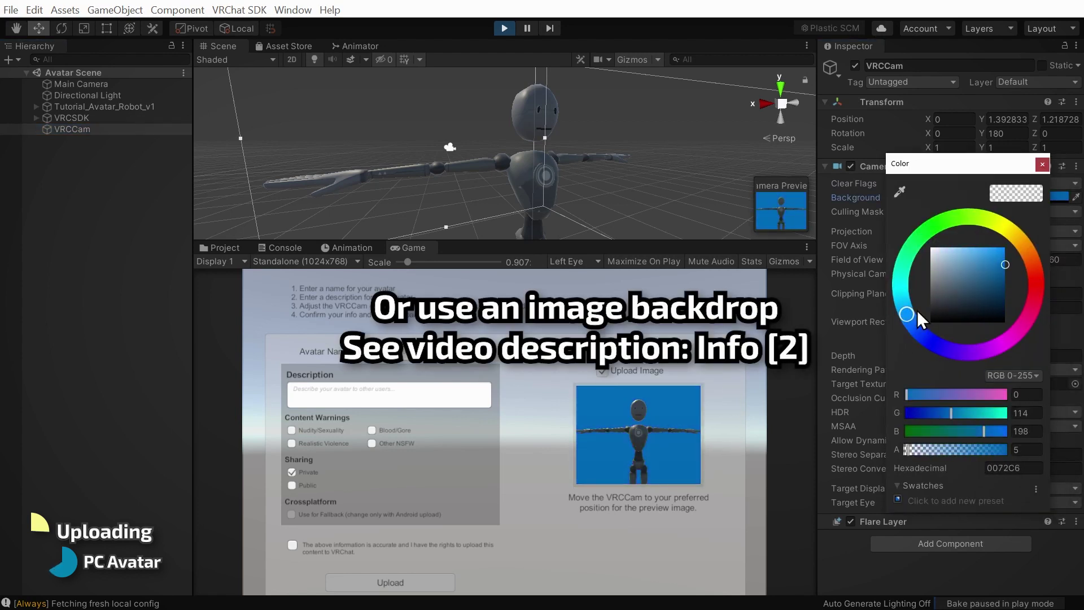
left_click(1042, 165)
left_click_drag(968, 260, 942, 263)
scroll(763, 171, "down", 3)
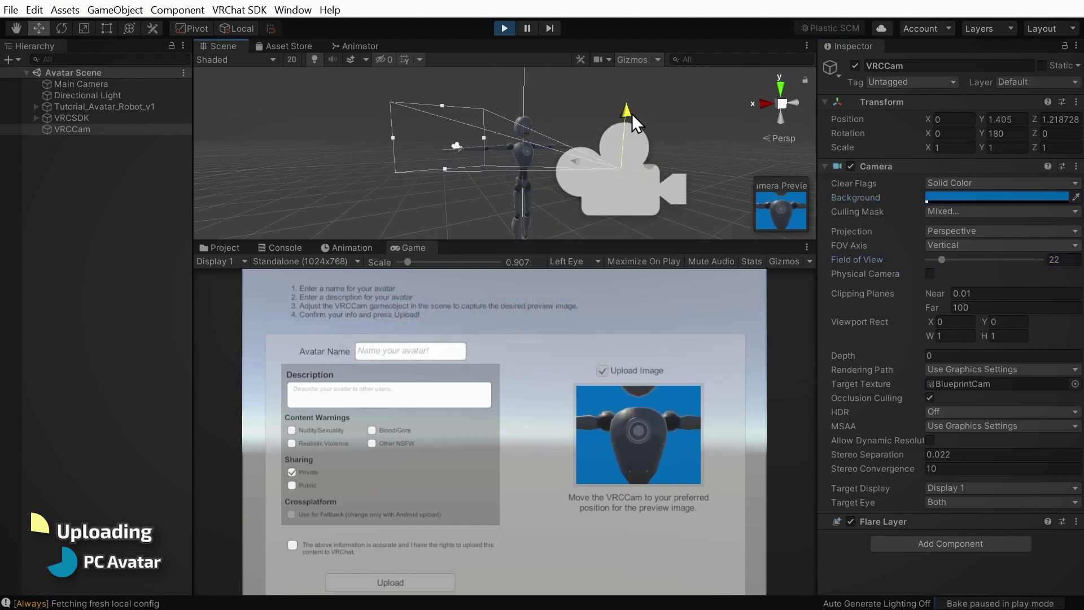
left_click_drag(632, 114, 673, 80)
left_click_drag(581, 129, 671, 78)
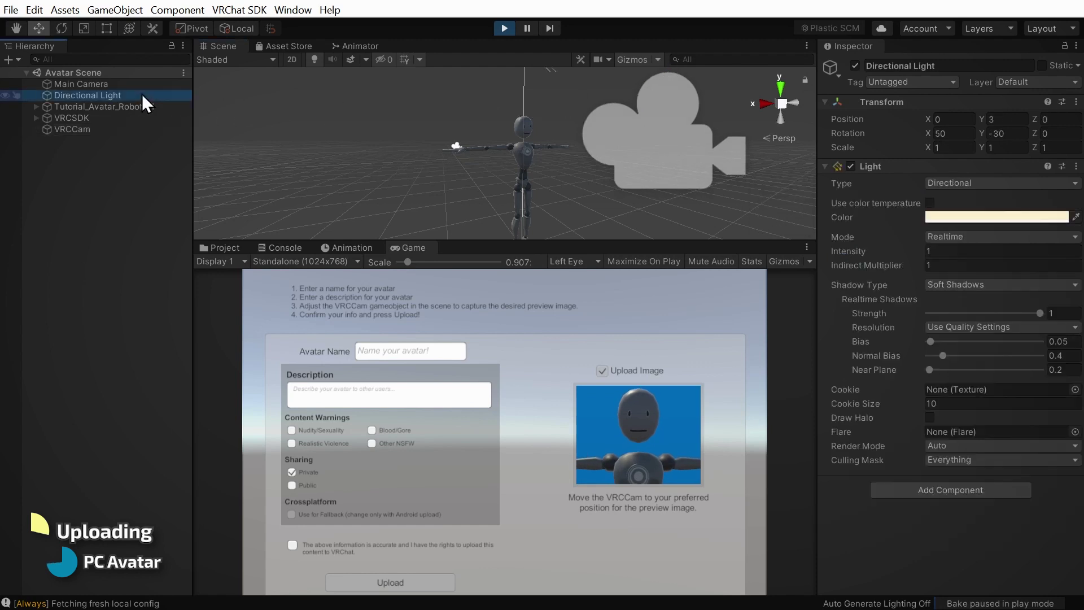
scroll(296, 124, "down", 5)
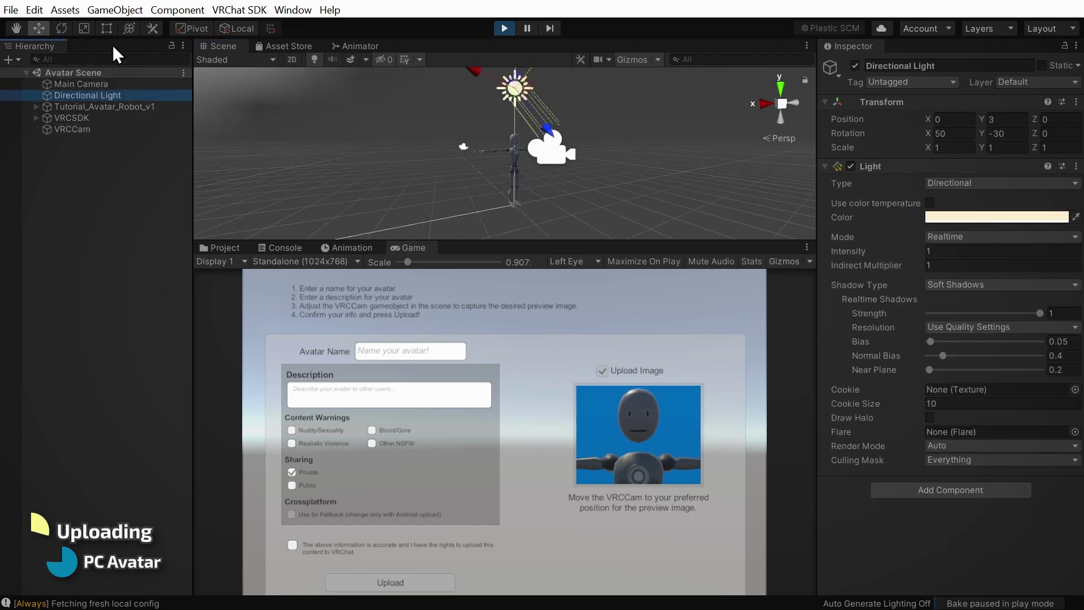
Step: Rotate the Directional Light and set Body's blink_left and mouth-smile blendshapes to 100
left_click(64, 26)
left_click_drag(539, 83, 638, 145)
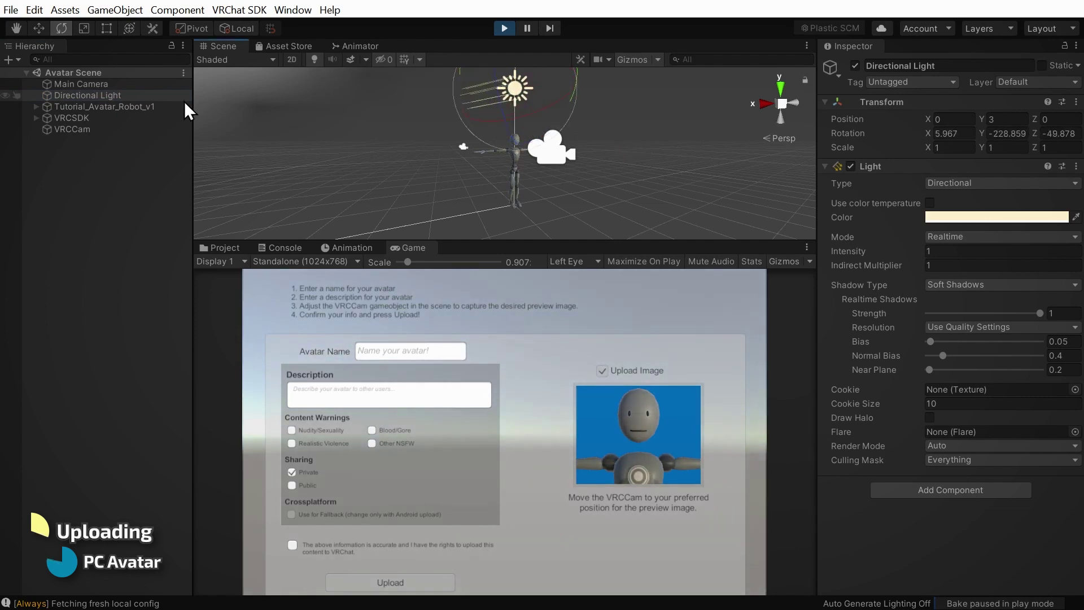
left_click(36, 106)
left_click(74, 128)
left_click_drag(928, 272, 1033, 282)
left_click_drag(928, 554, 1030, 554)
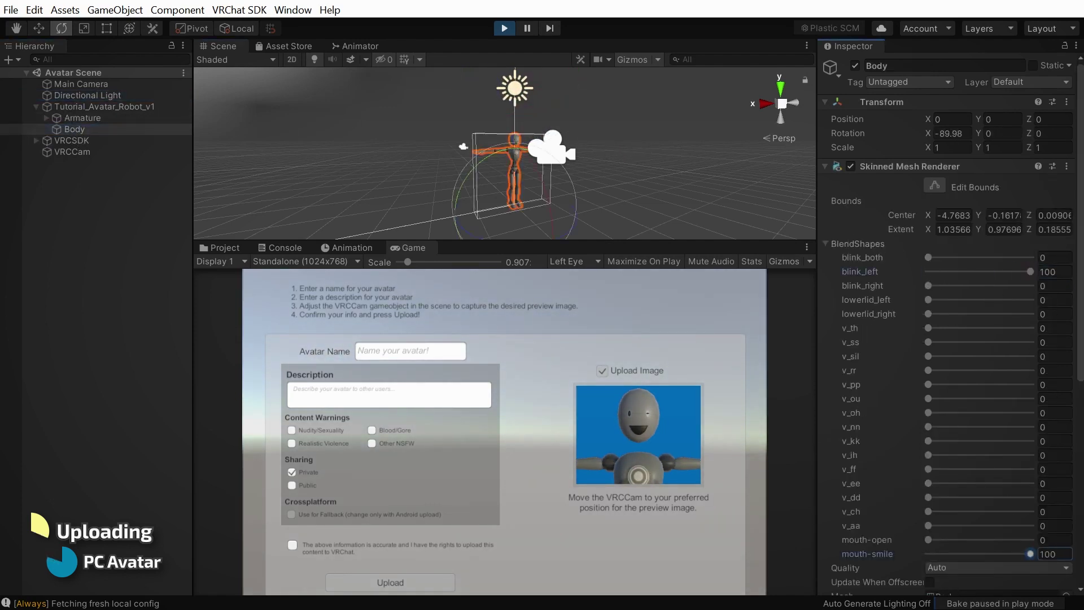
Step: Pose the robot's Hips, LeftShoulder and RightShoulder bones for the thumbnail
left_click(46, 117)
left_click(57, 129)
left_click(83, 129)
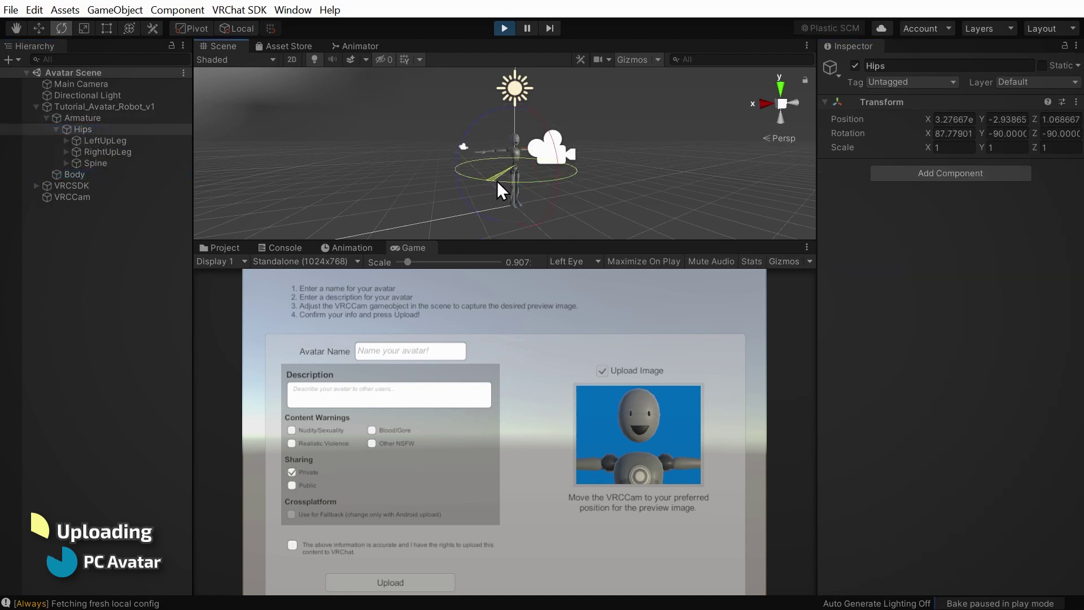
left_click(66, 162)
left_click(75, 174)
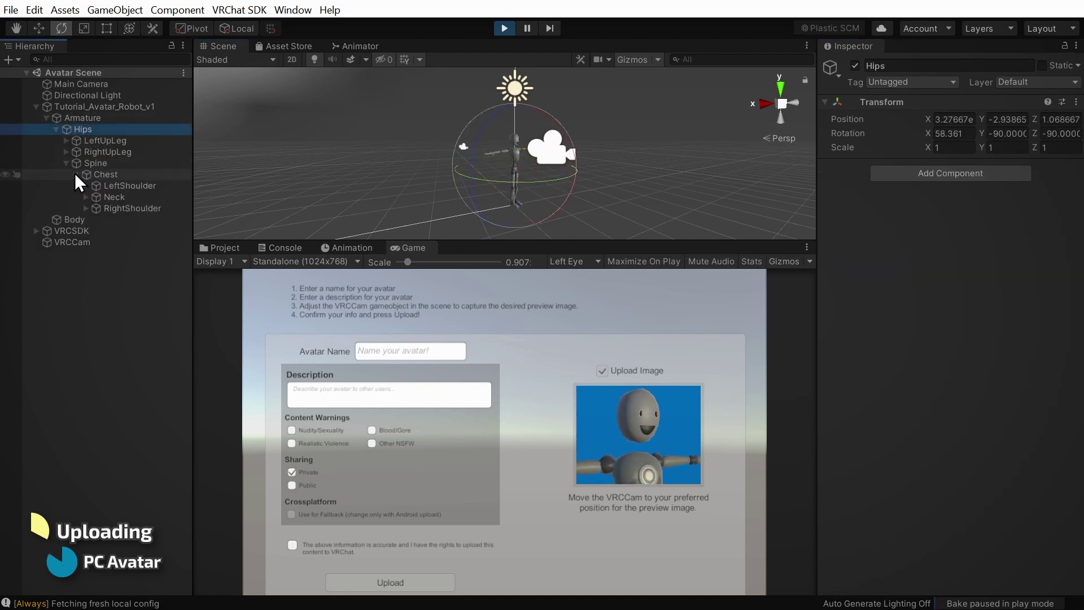
left_click(108, 185)
left_click(148, 209)
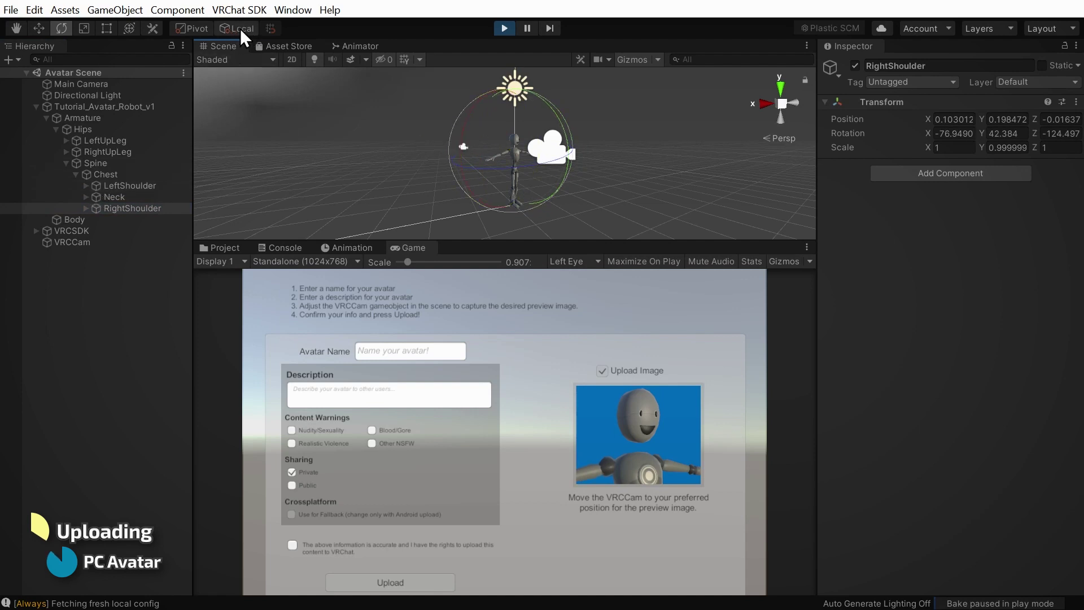
left_click(492, 158)
Step: Pose the Neck bone, confirm upload rights and upload Tutorial Avatar to VRChat
left_click(515, 139)
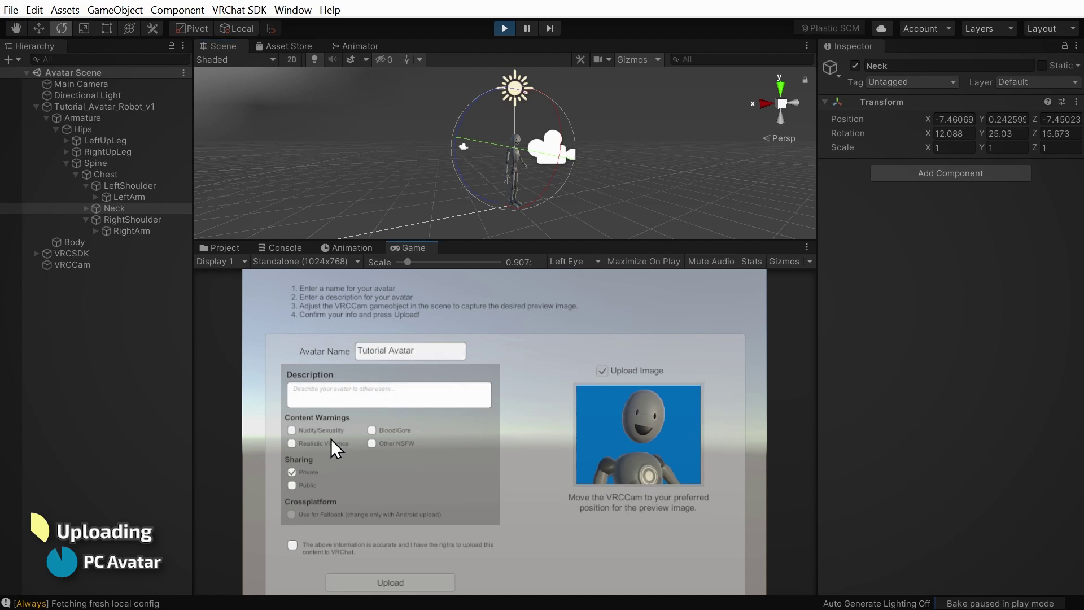
left_click(291, 546)
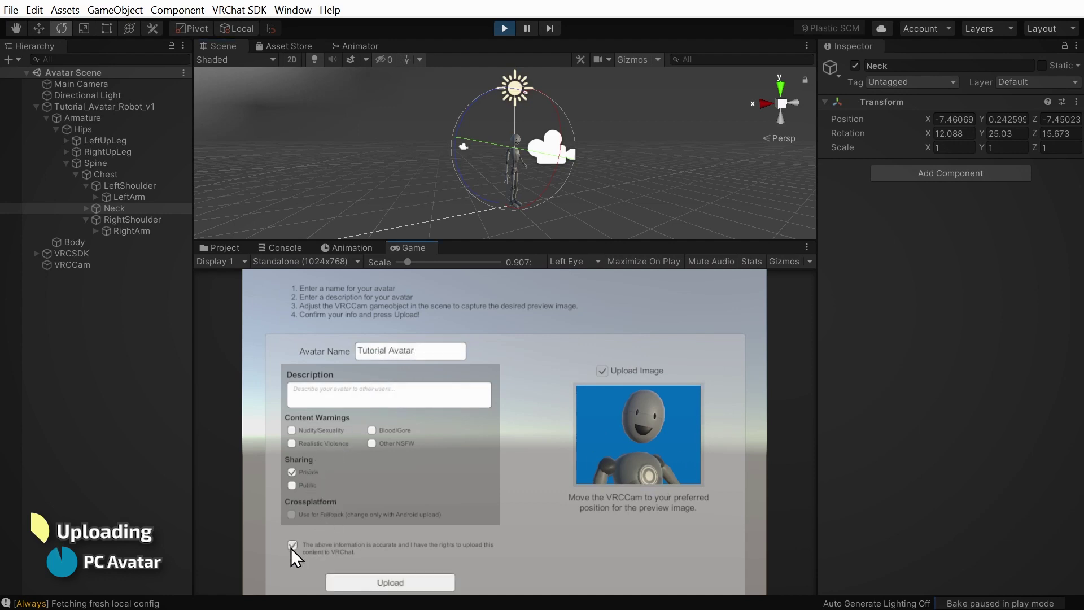
left_click(367, 584)
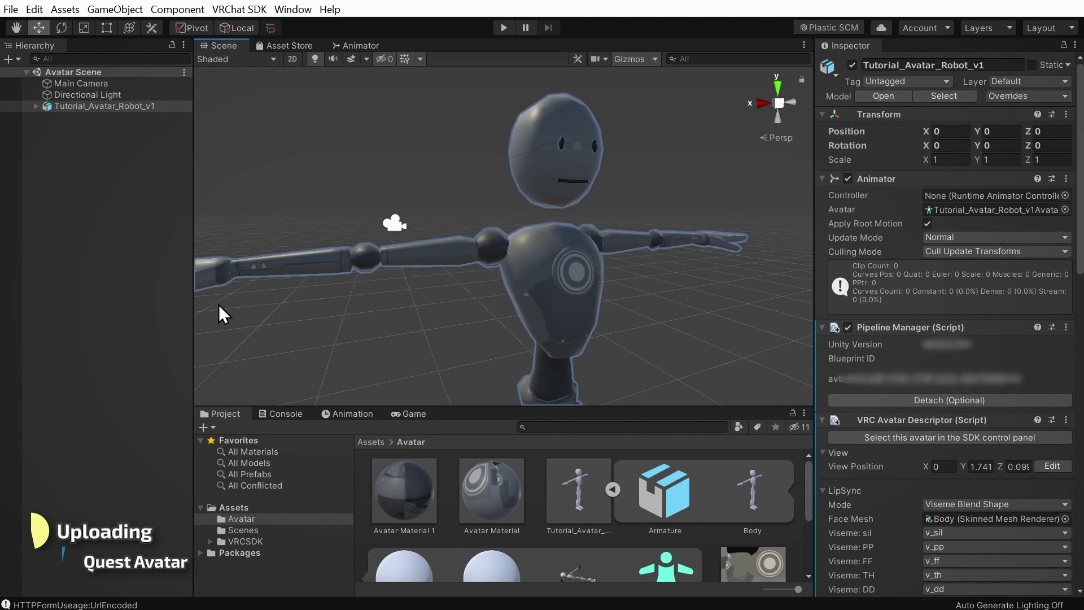
Step: Inspect Avatar Material 1 and Avatar Material and their shader list without changing anything
left_click(411, 496)
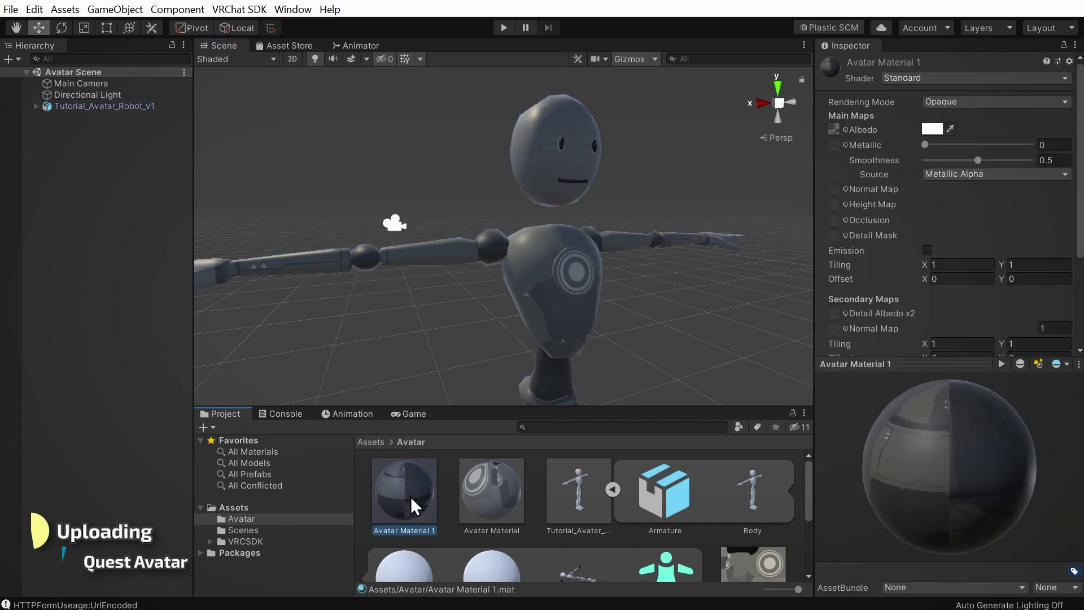
left_click(475, 493)
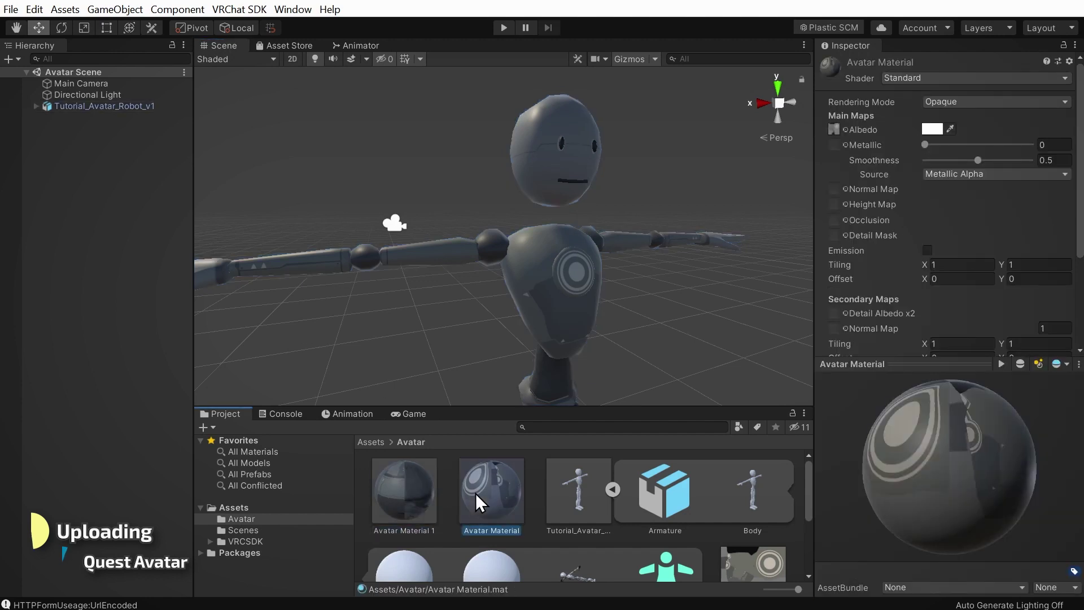
left_click(976, 78)
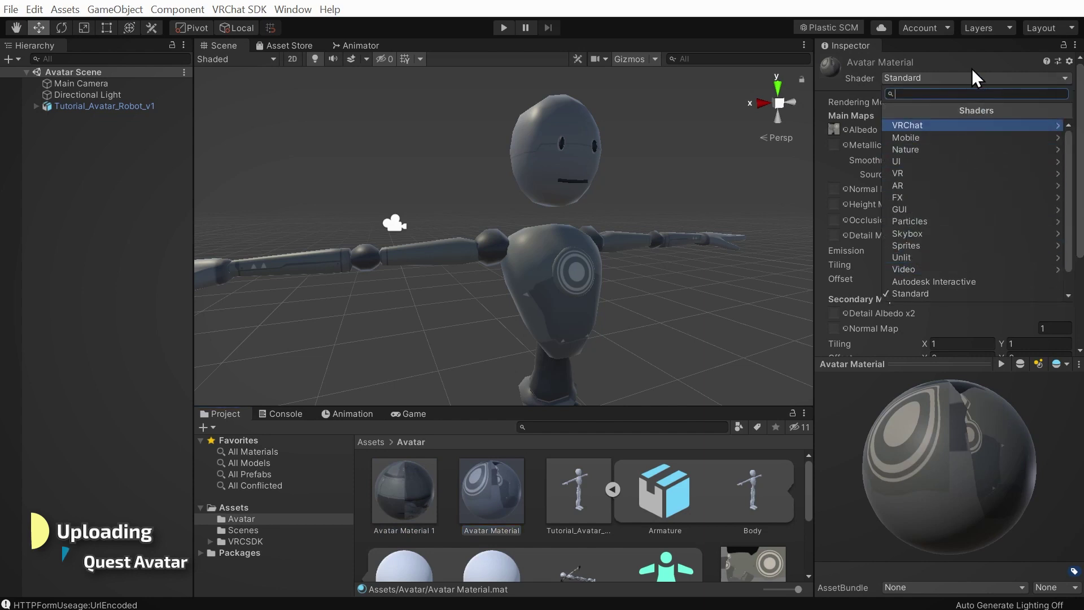
left_click(971, 69)
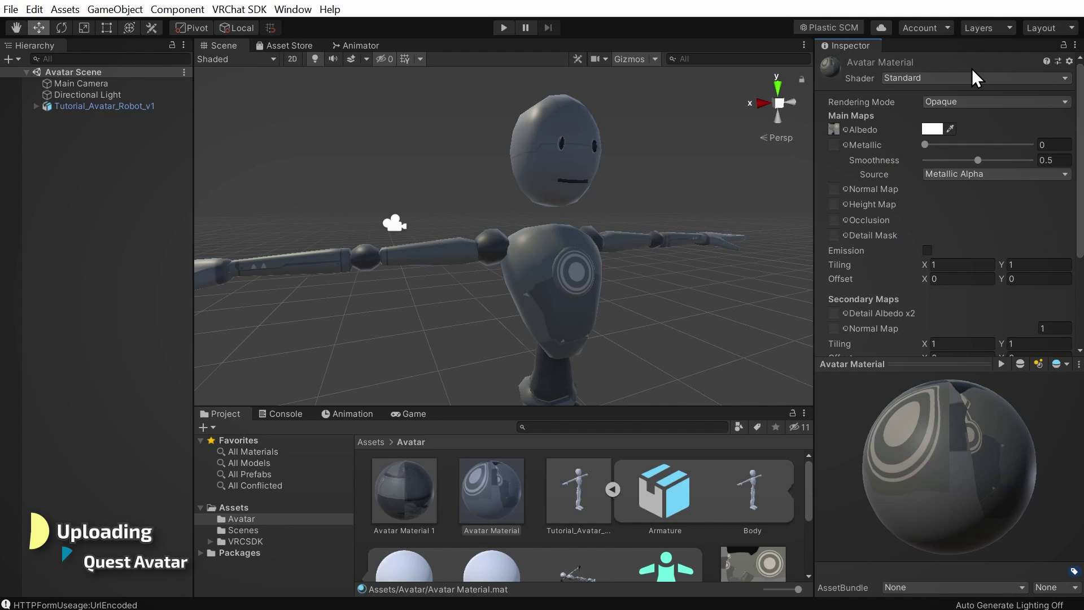
Step: Duplicate Tutorial_Avatar_Robot_v1 and rename the copy Tutorial_Avatar_QUEST
left_click(103, 106)
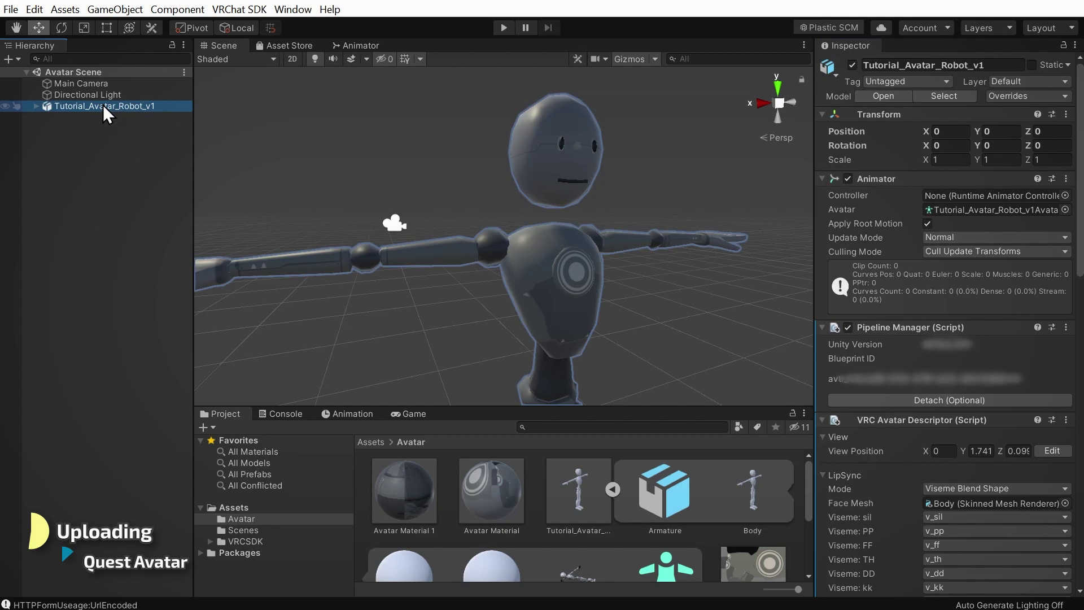
key("ctrl+d")
double_click(179, 117)
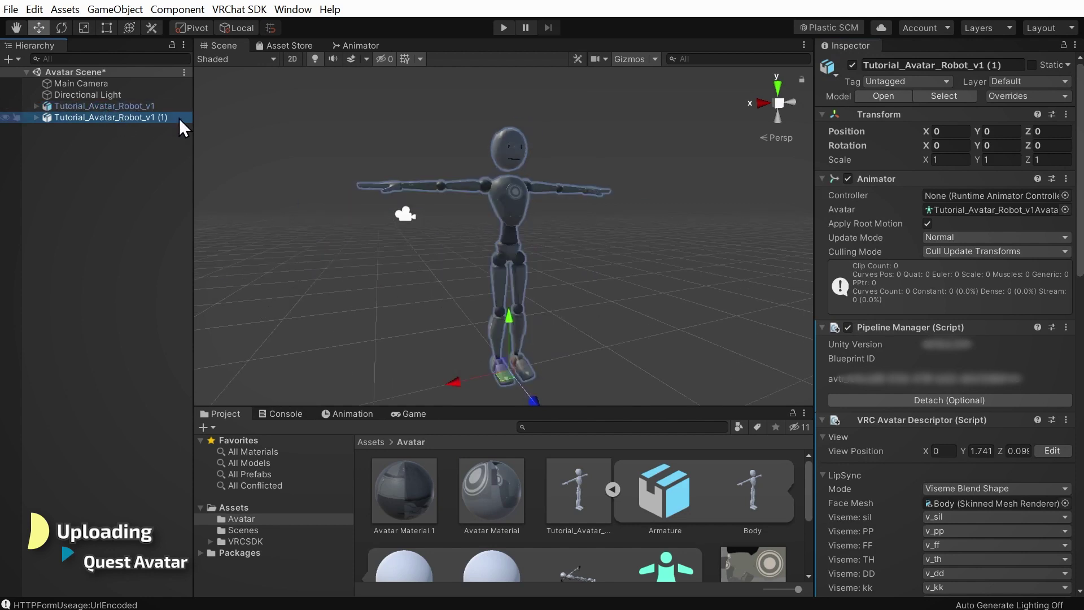
right_click(164, 116)
left_click(186, 158)
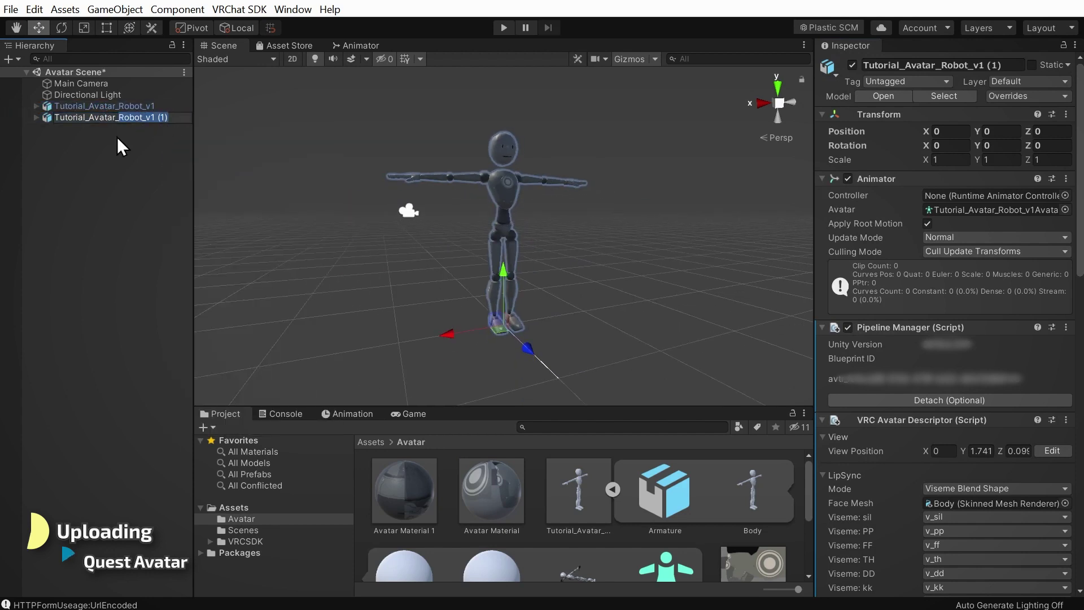
type("Tutorial_Avatar_QUEST")
key("Return")
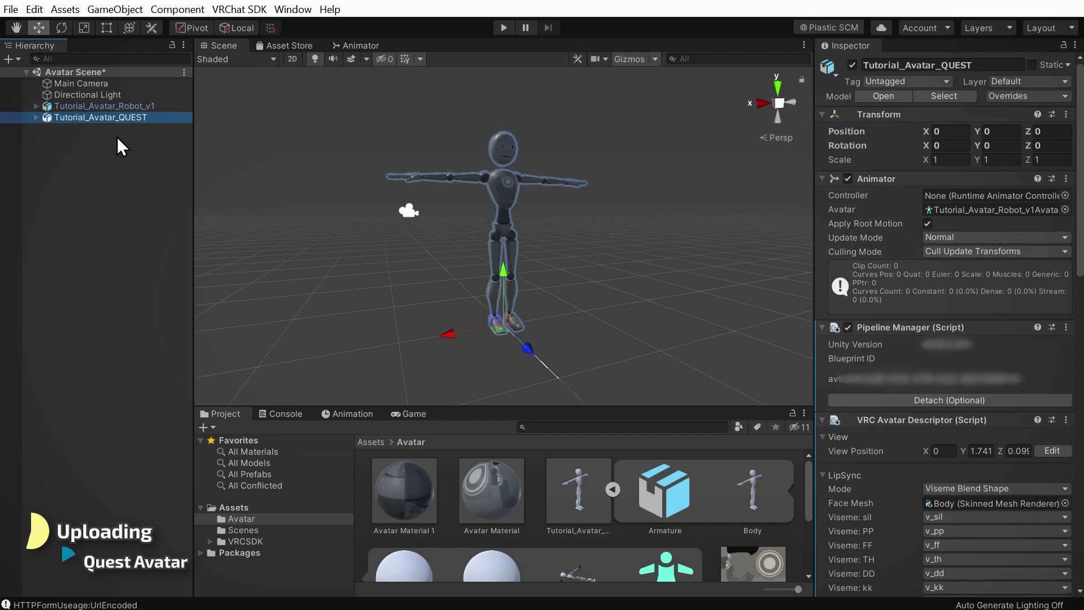
Step: Duplicate both avatar materials and rename the copies Avatar Material 1 QUEST and Avatar Material QUEST
left_click(409, 475)
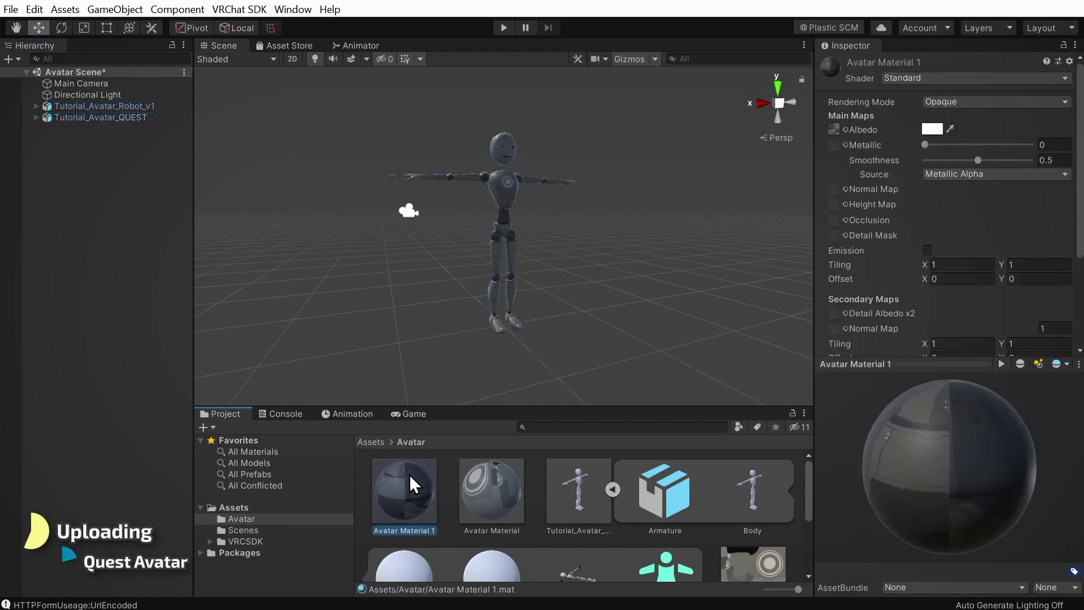
left_click(489, 486, "ctrl")
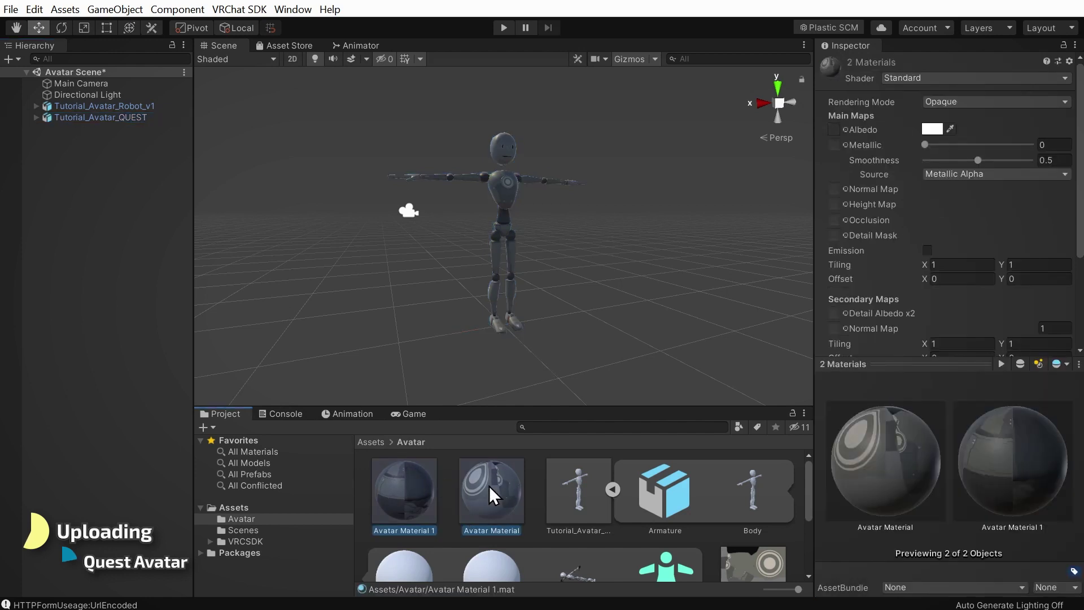
key("ctrl+d")
left_click(519, 532)
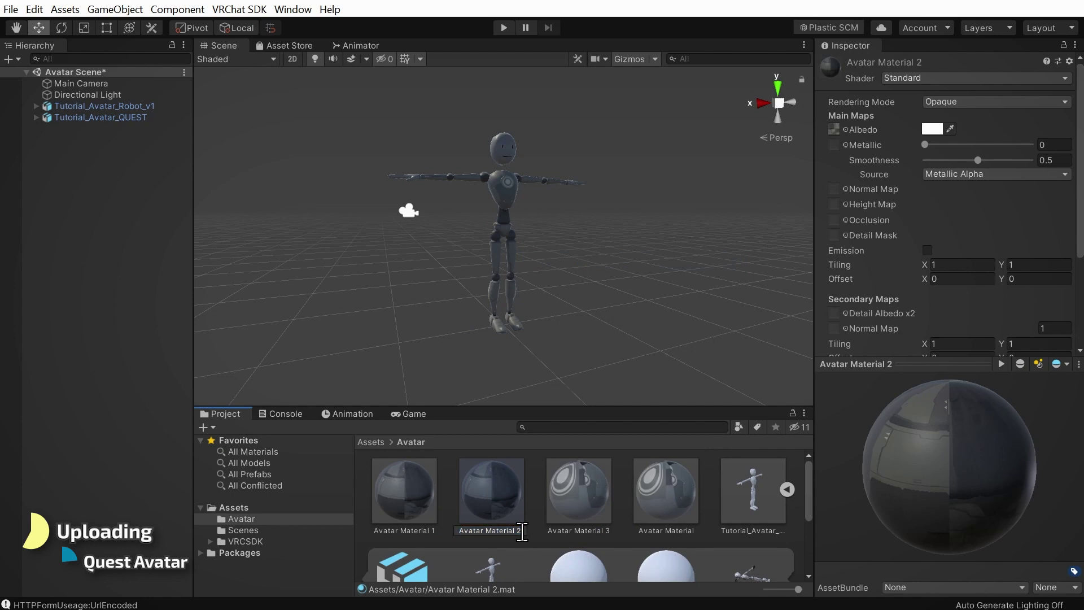
key("BackSpace")
type("1_QUEST")
key("Return")
left_click(604, 530)
left_click(607, 531)
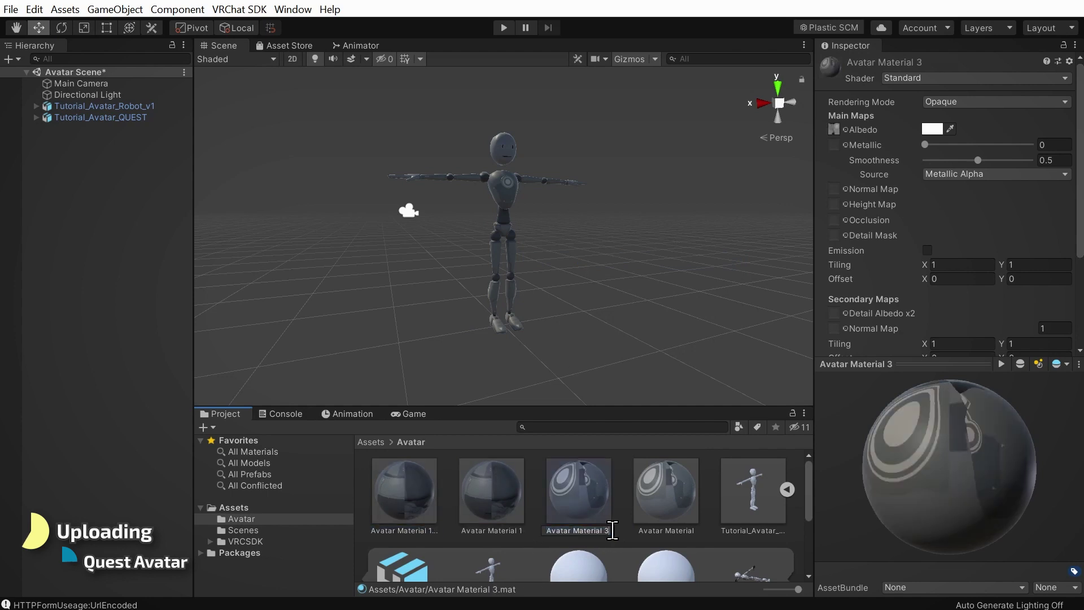
key("BackSpace")
type("QUEST")
key("Return")
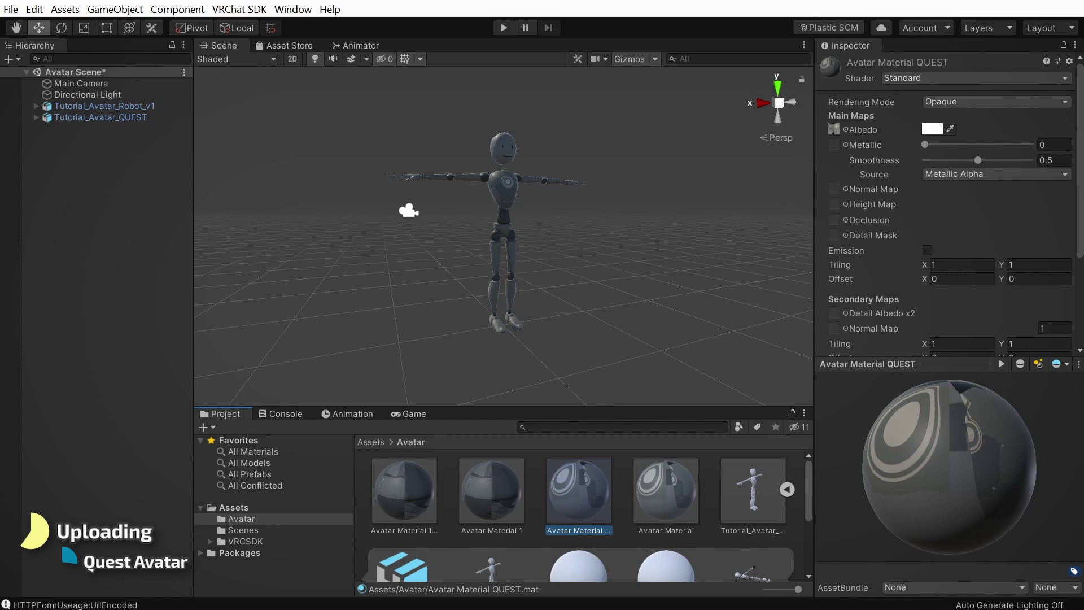
Step: Set both QUEST materials' shader to VRChat/Mobile/Standard Lite
left_click(1045, 80)
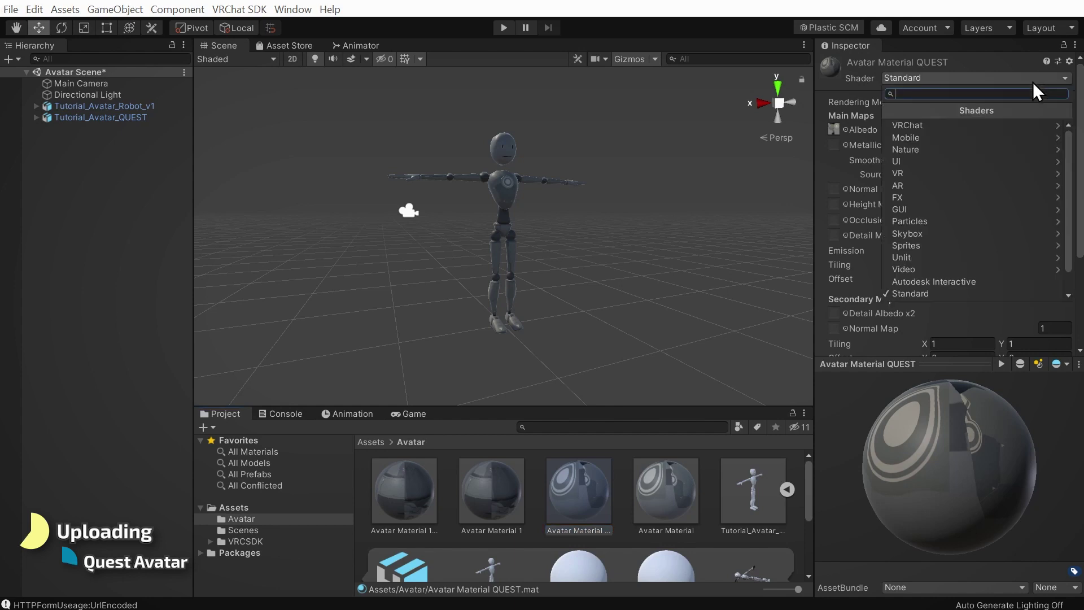
left_click(964, 126)
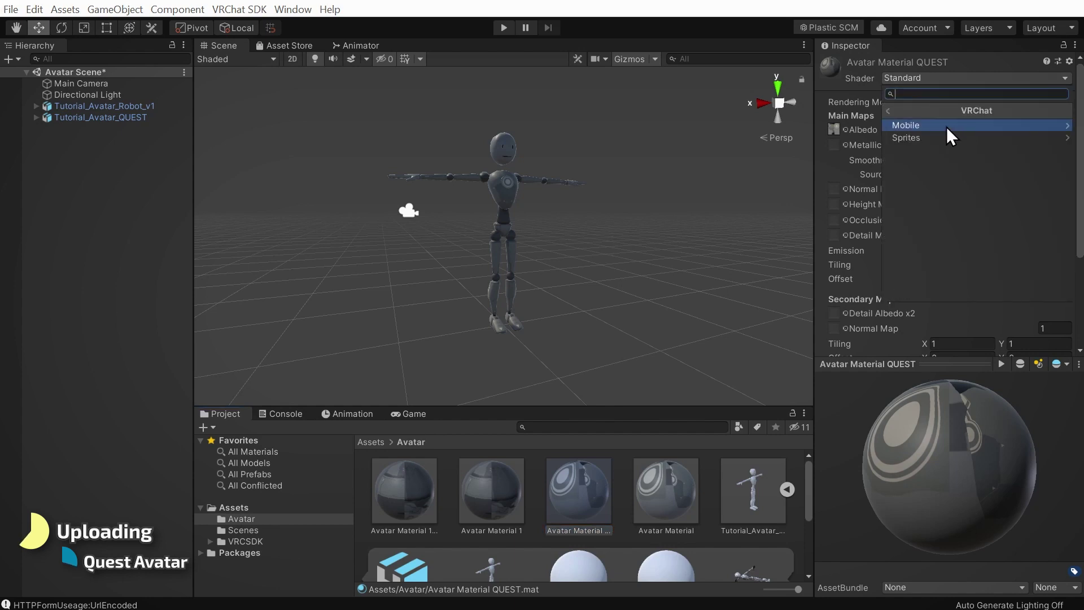
left_click(946, 126)
left_click(967, 221)
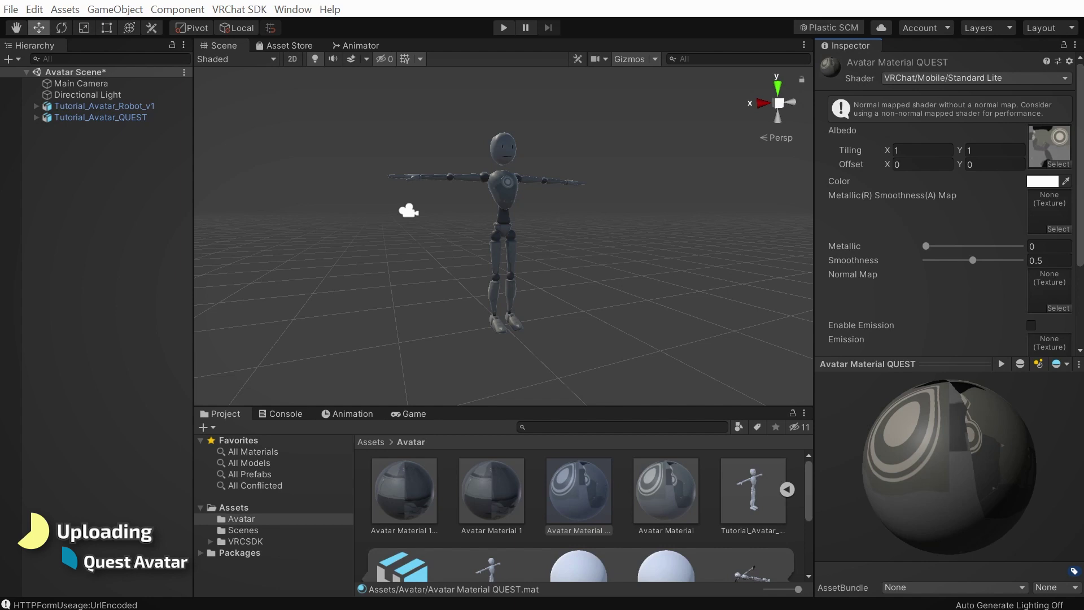
left_click_drag(926, 247, 879, 252)
left_click(395, 505)
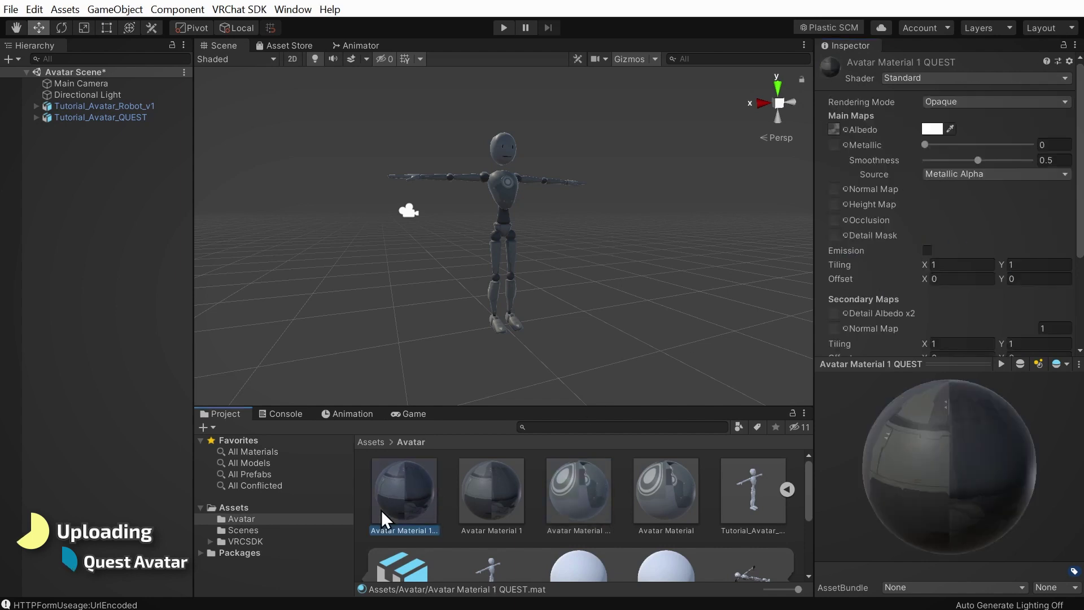
left_click(927, 77)
left_click(923, 120)
left_click(985, 123)
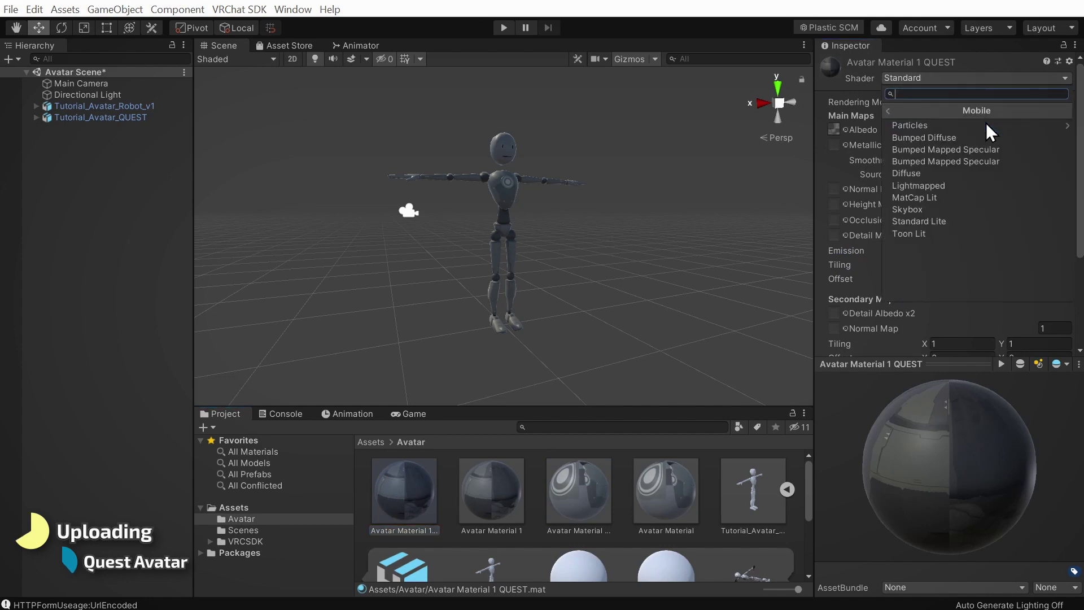
left_click(965, 219)
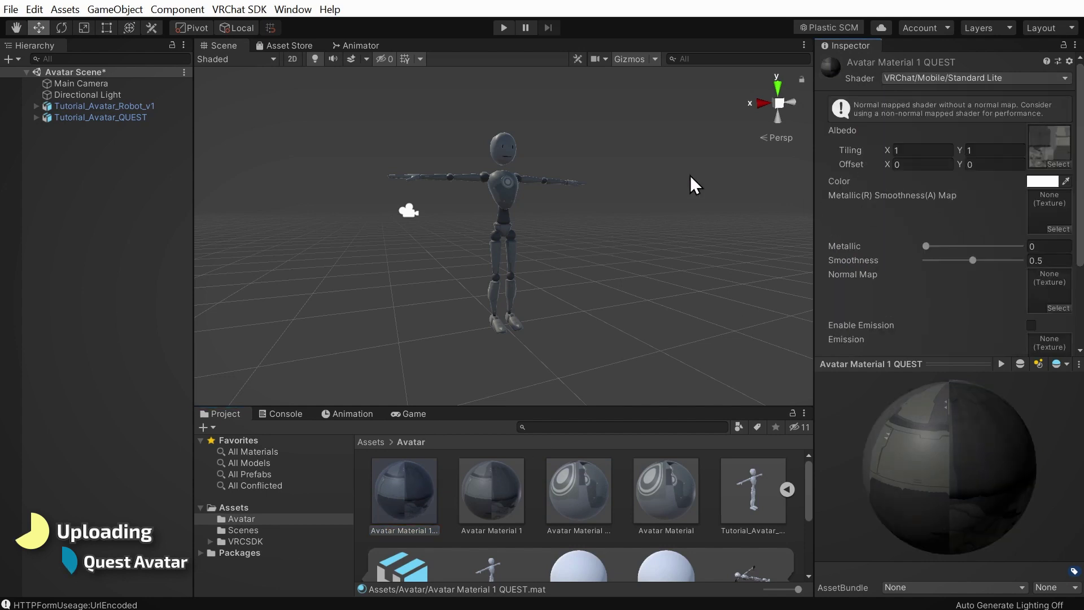
Step: Select the Body mesh under Tutorial_Avatar_QUEST in the Hierarchy
left_click(121, 117)
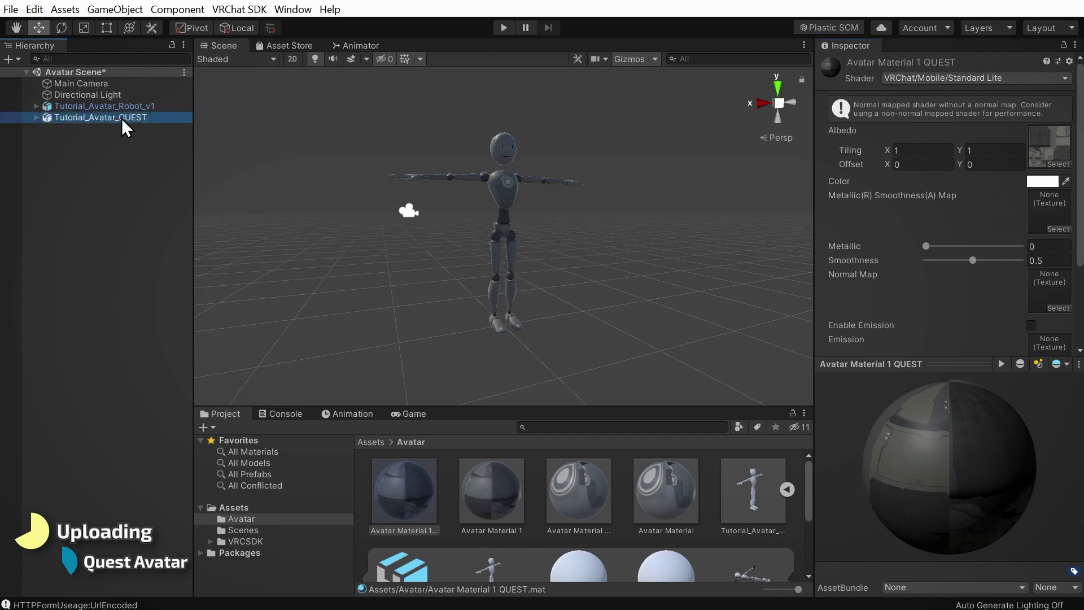
left_click(36, 117)
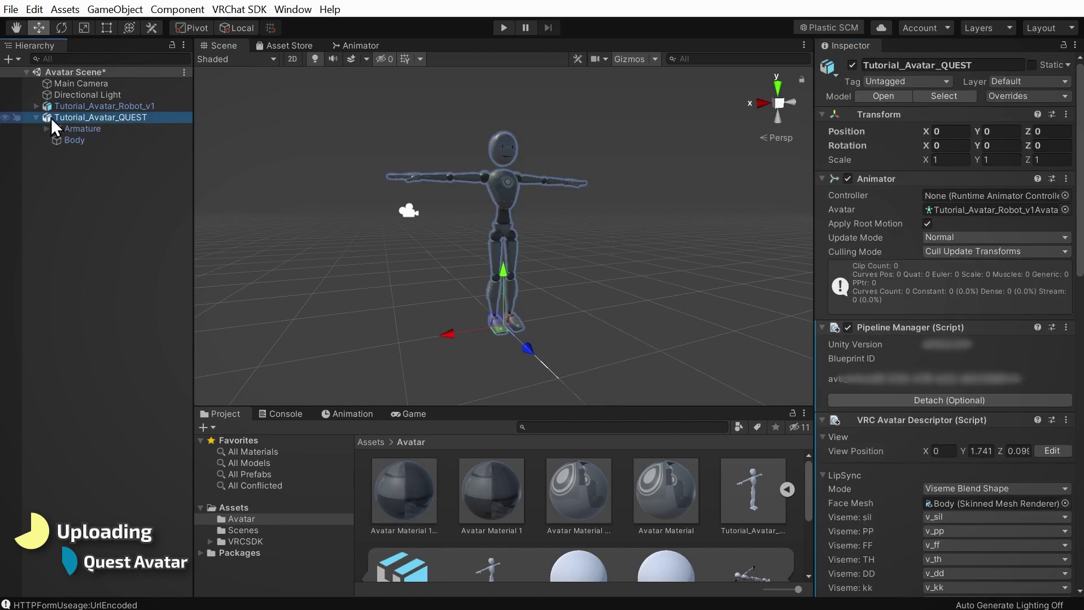
left_click(78, 140)
scroll(1080, 254, "down", 10)
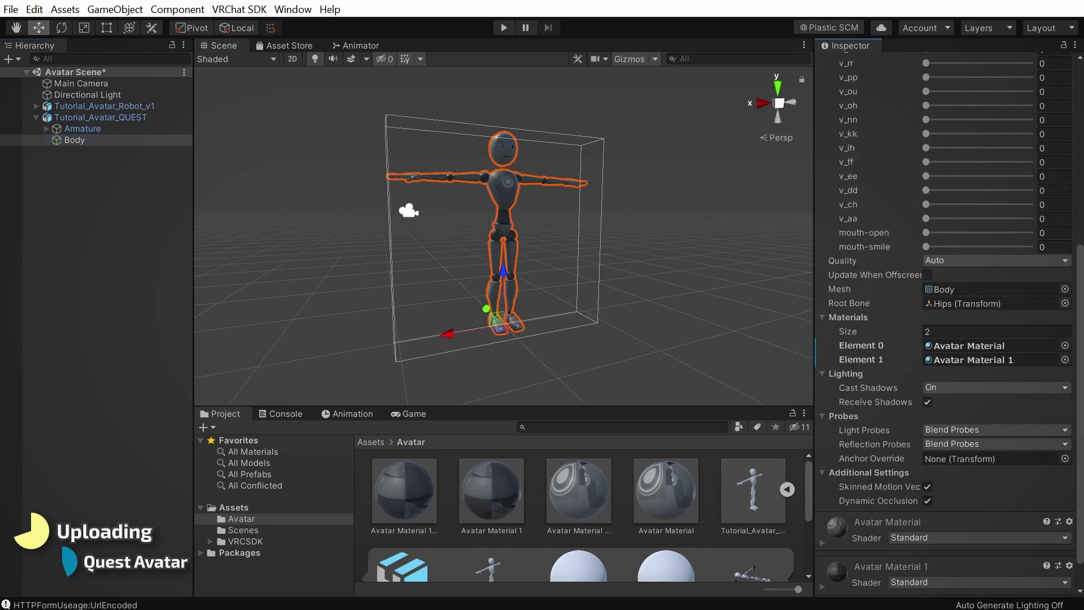
Step: Assign Avatar Material QUEST to Element 0 and Avatar Material 1 QUEST to Element 1
left_click_drag(409, 492, 955, 347)
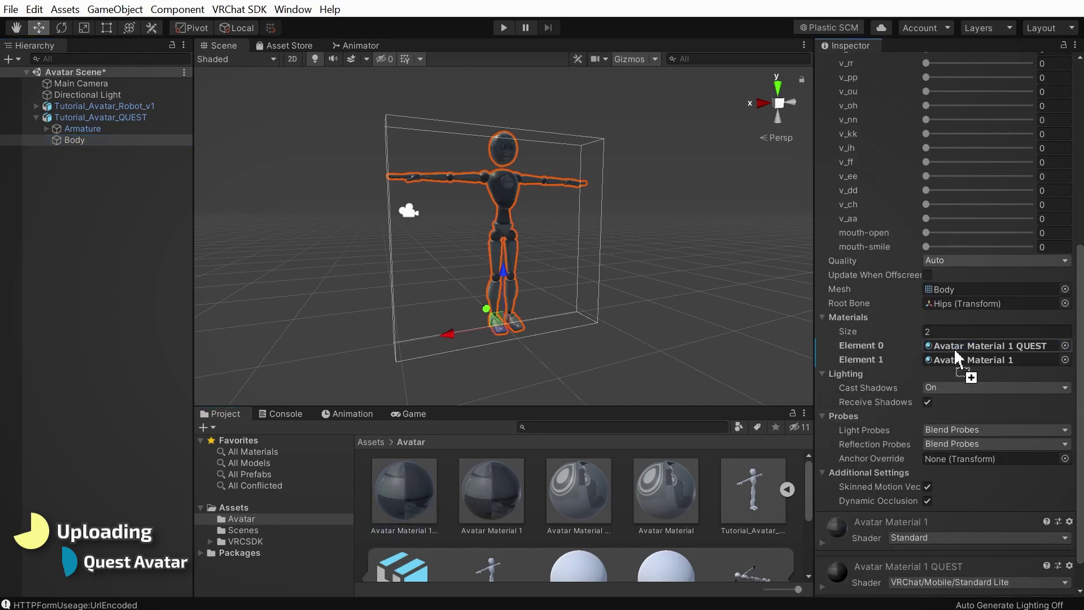
left_click_drag(607, 496, 970, 367)
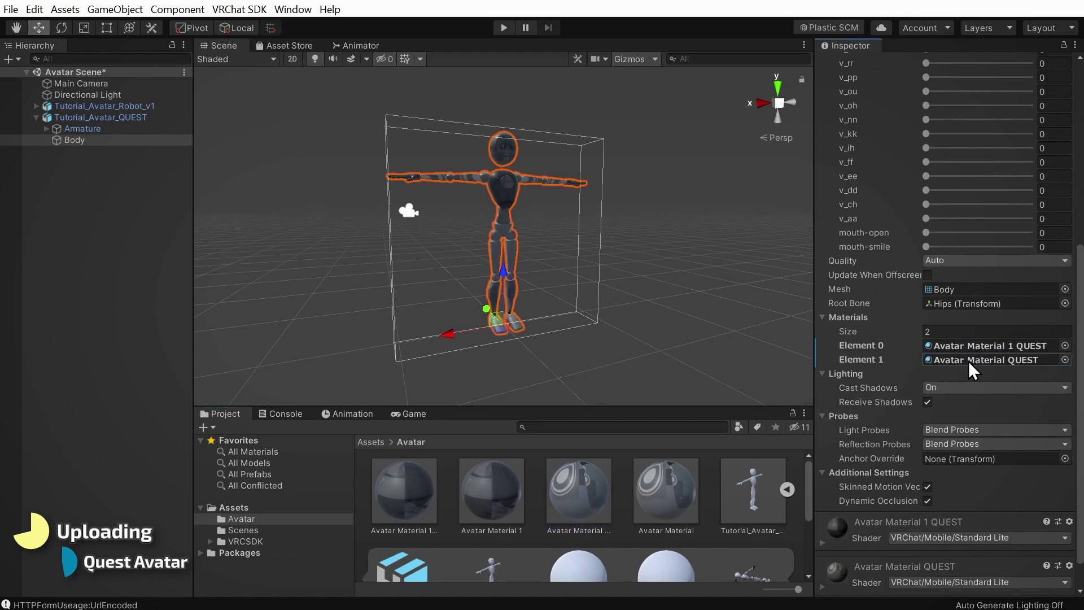
left_click_drag(580, 492, 954, 345)
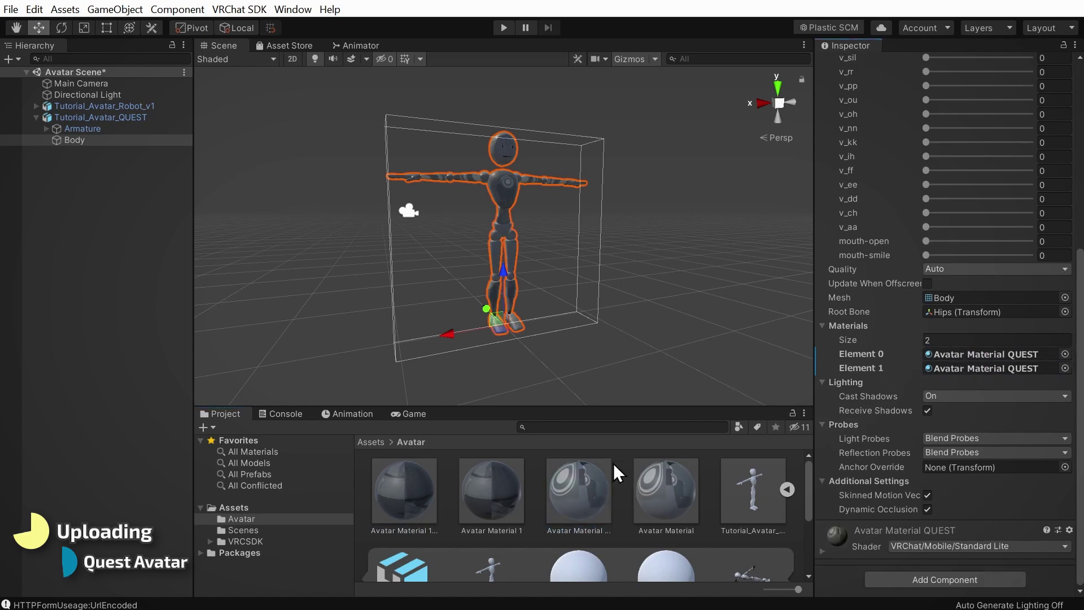
left_click_drag(403, 491, 950, 375)
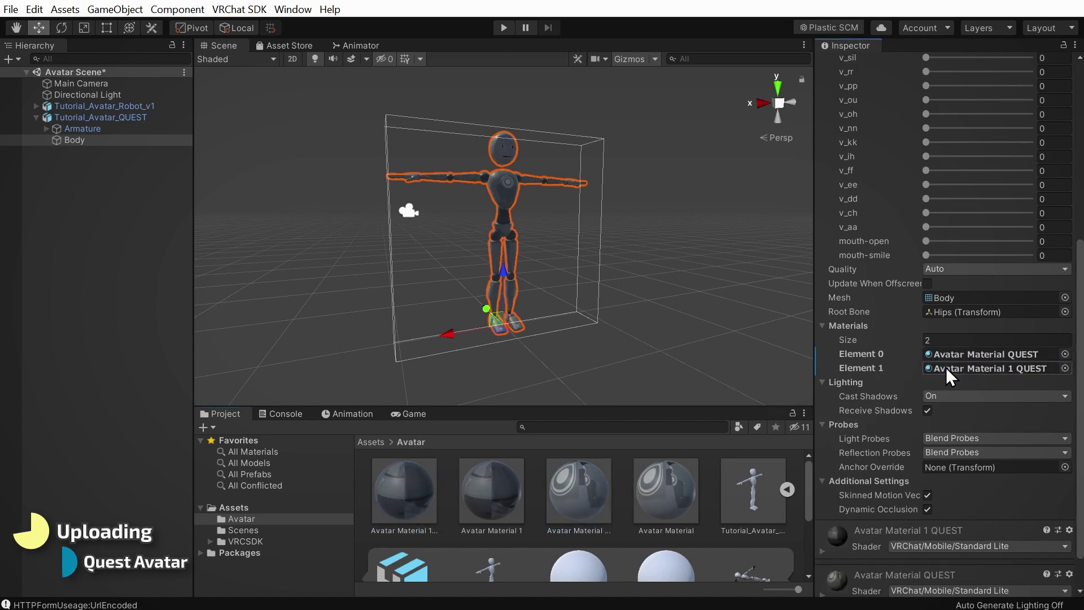
left_click(123, 119)
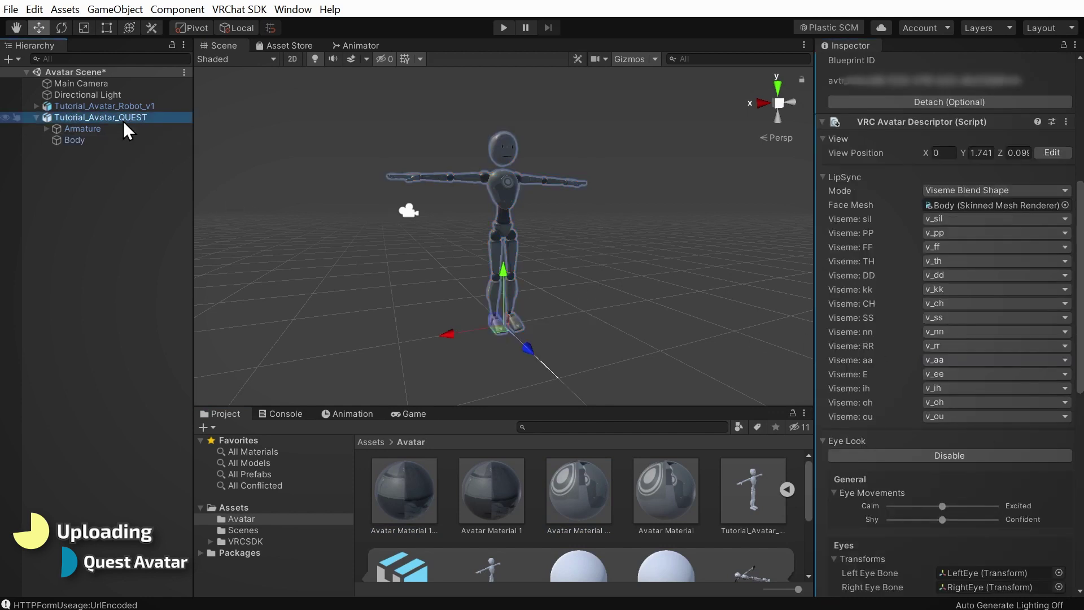
Step: Clear the QUEST copy's blueprint ID and copy Tutorial_Avatar_Robot_v1's blueprint ID
left_click_drag(1079, 297, 1078, 199)
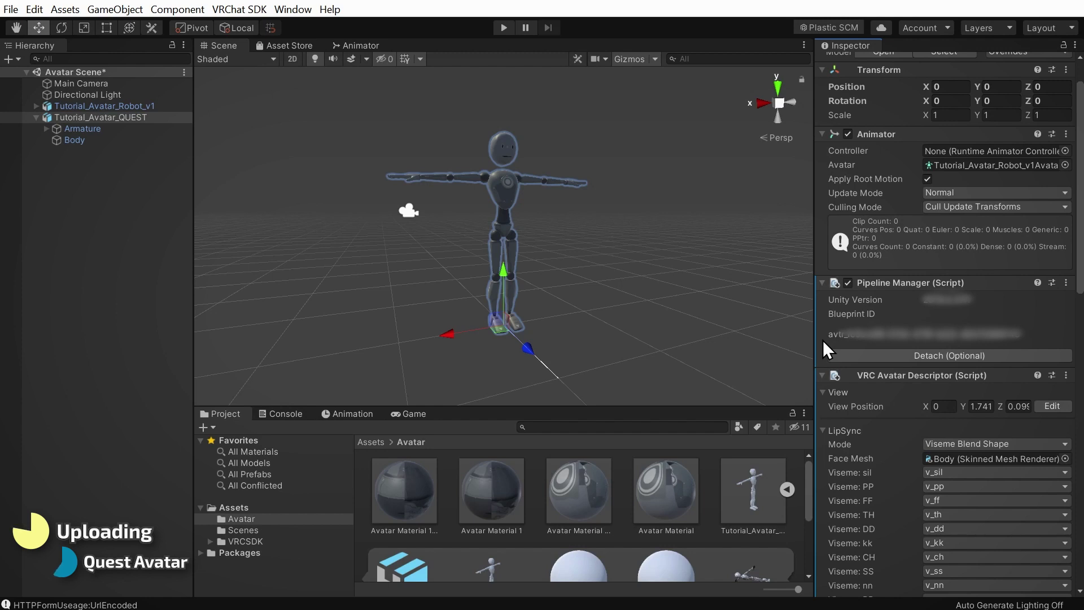
left_click(825, 355)
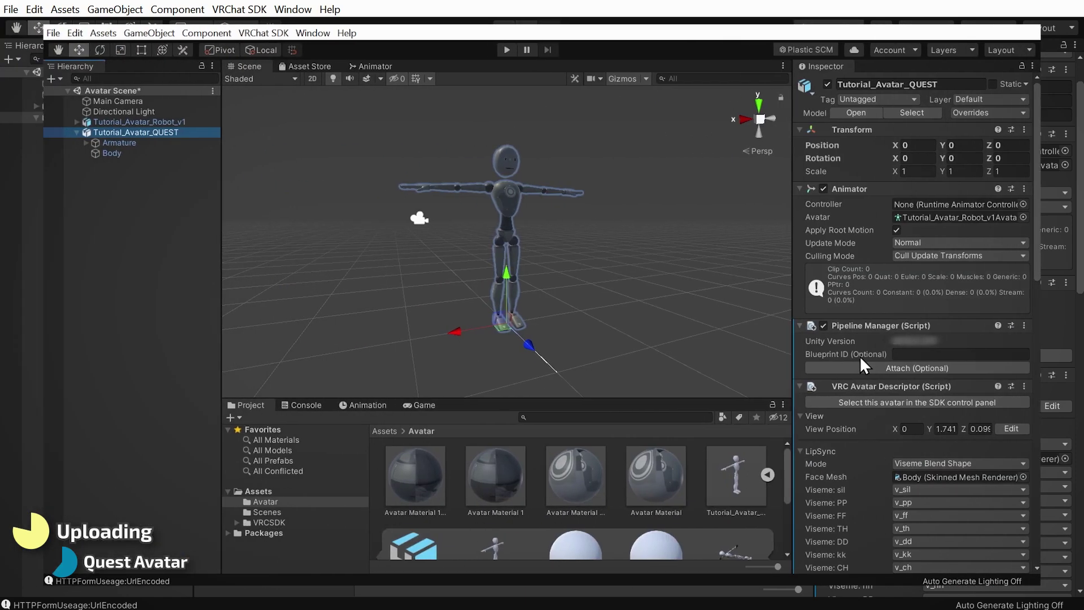
left_click(170, 122)
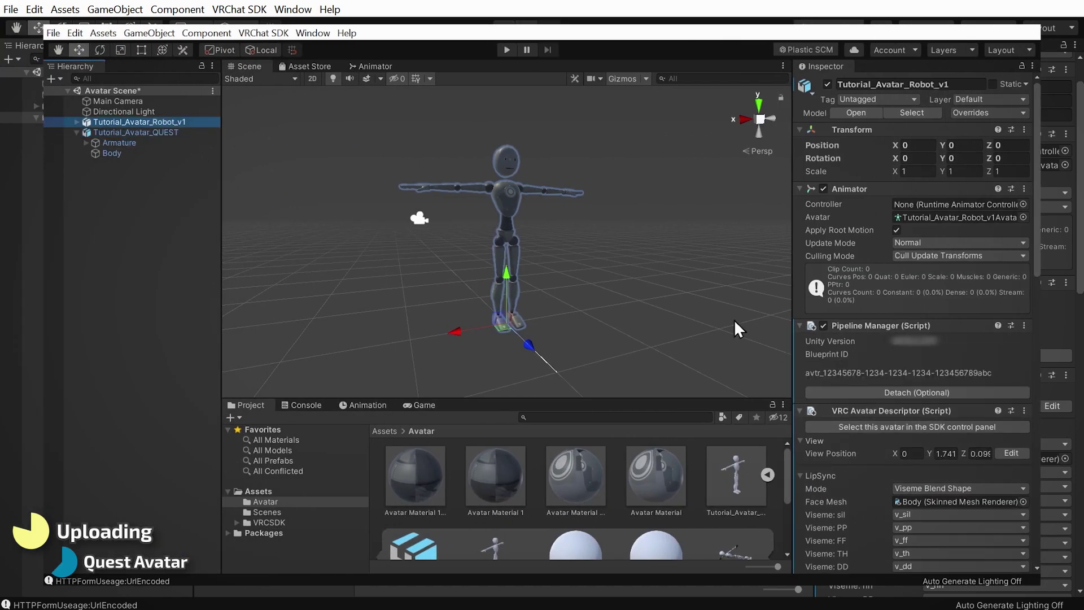
left_click_drag(1000, 371, 825, 373)
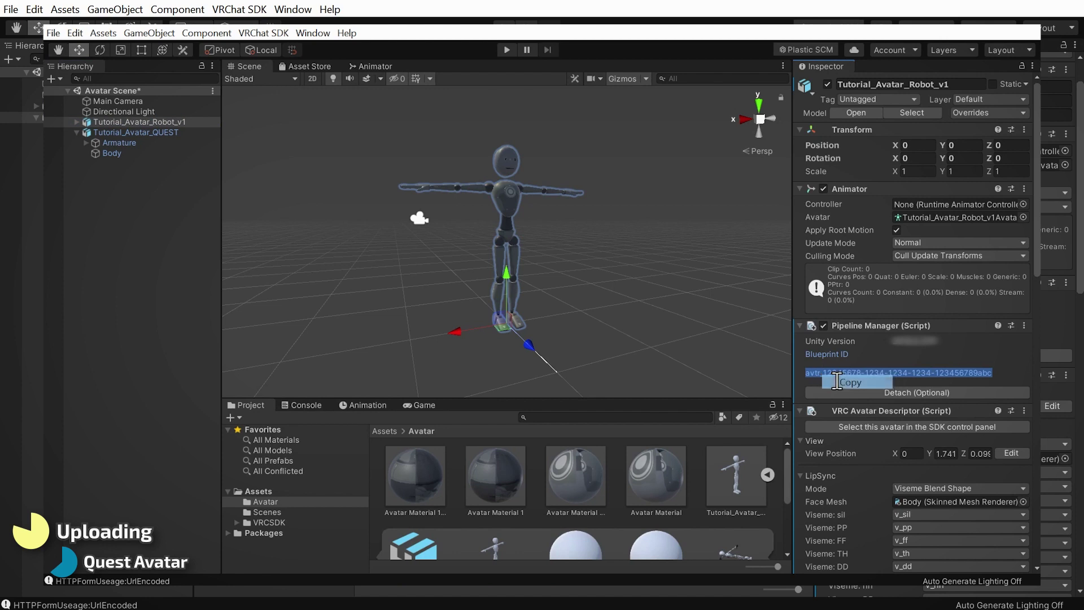
Step: Paste the copied blueprint ID into Tutorial_Avatar_QUEST's Pipeline Manager and attach it
left_click(150, 132)
left_click(903, 354)
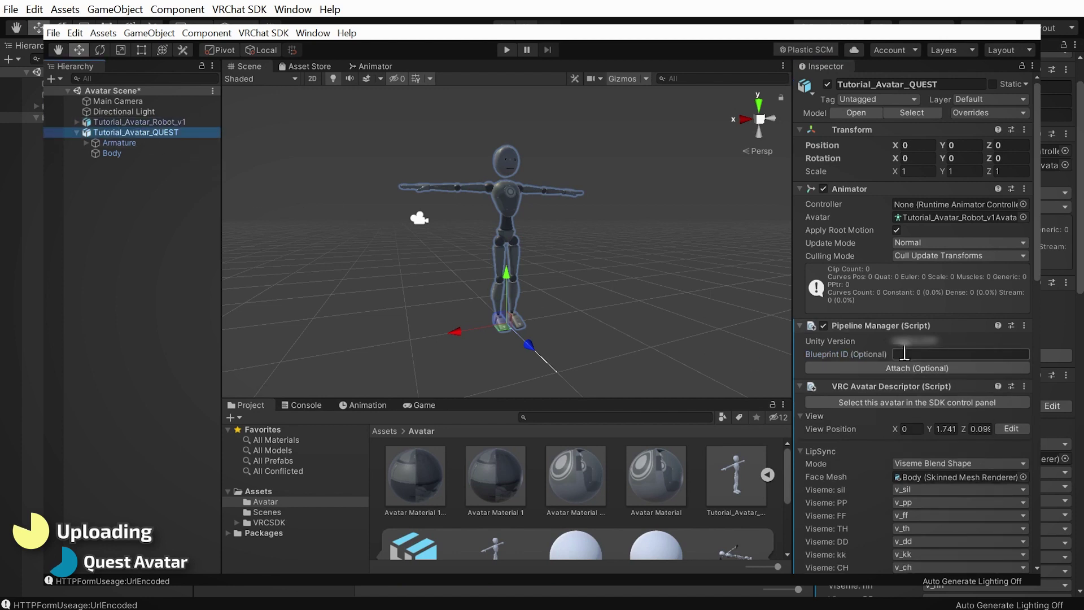
right_click(901, 353)
left_click(934, 385)
left_click(899, 368)
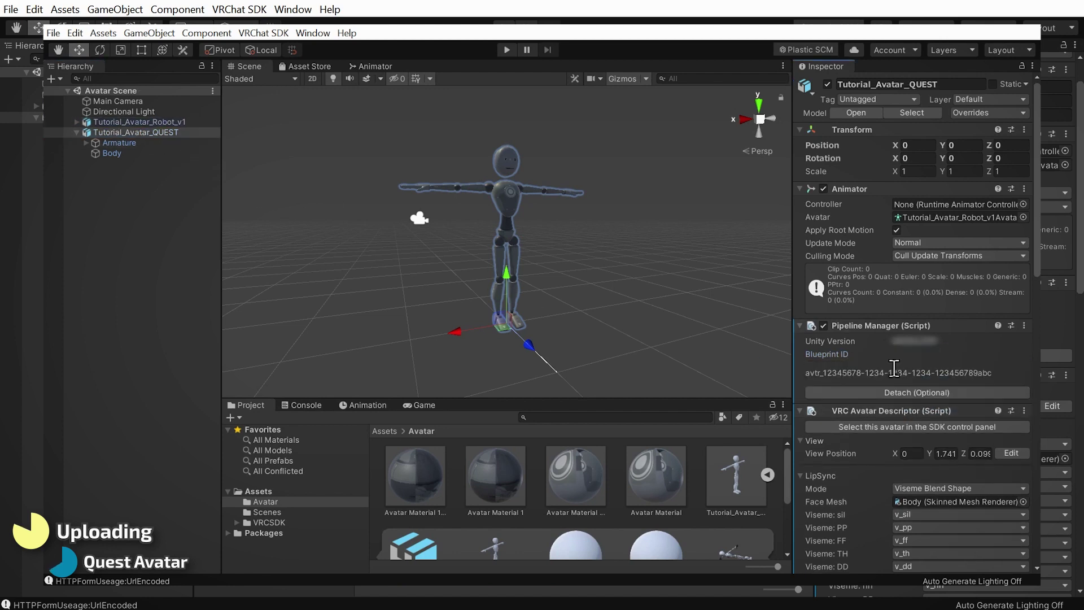
scroll(911, 353, "down", 2)
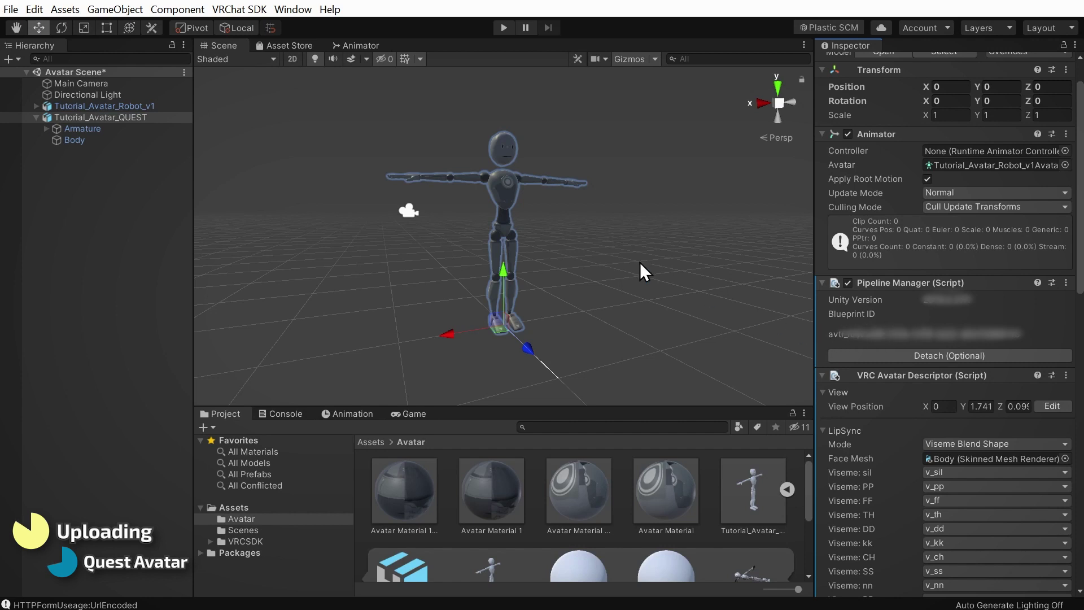
Step: Check the VRChat SDK control panel, then close it
left_click(254, 10)
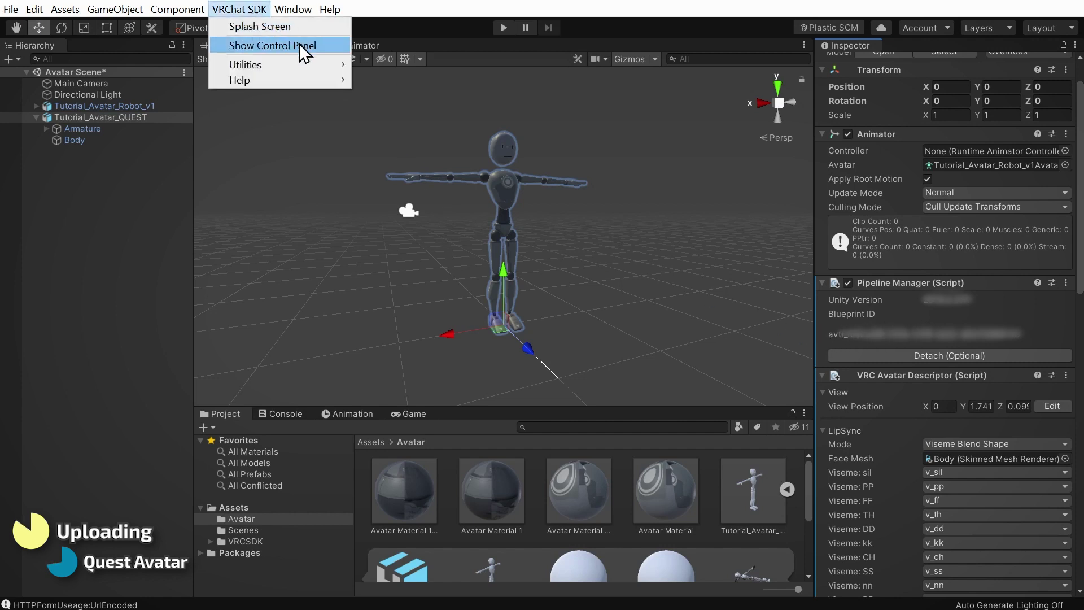
left_click(330, 54)
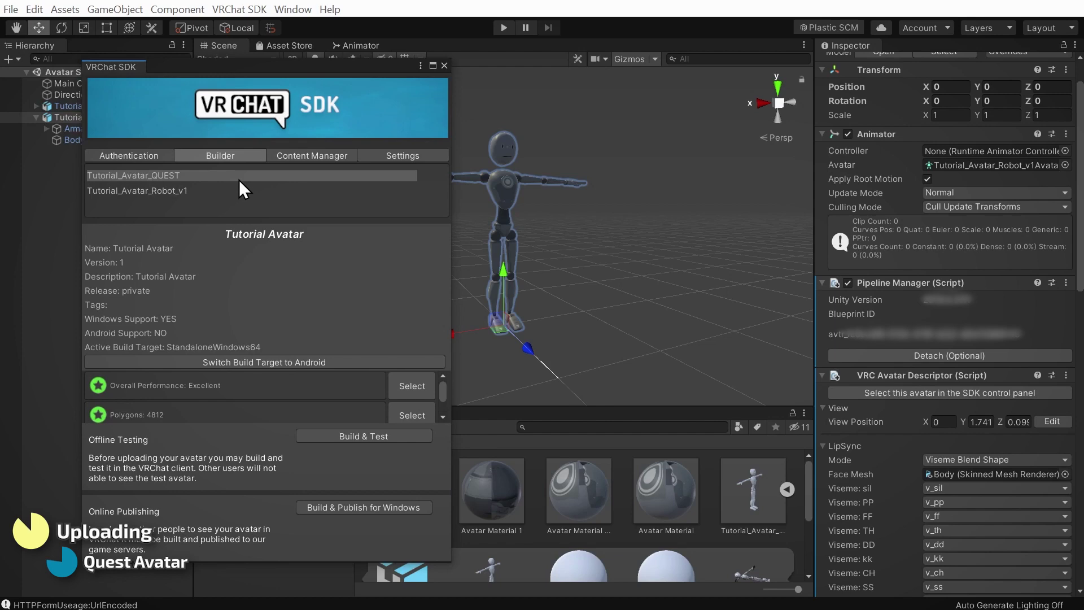
left_click(445, 66)
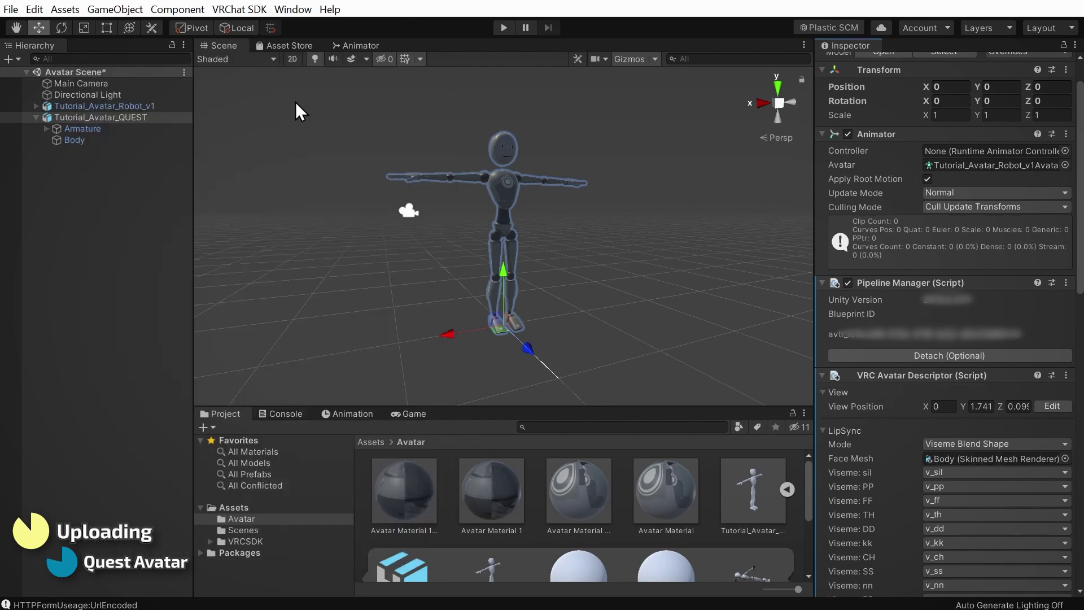
Step: Disable Tutorial_Avatar_Robot_v1 and reopen the VRChat SDK control panel
left_click(149, 107)
left_click_drag(1079, 116, 1075, 97)
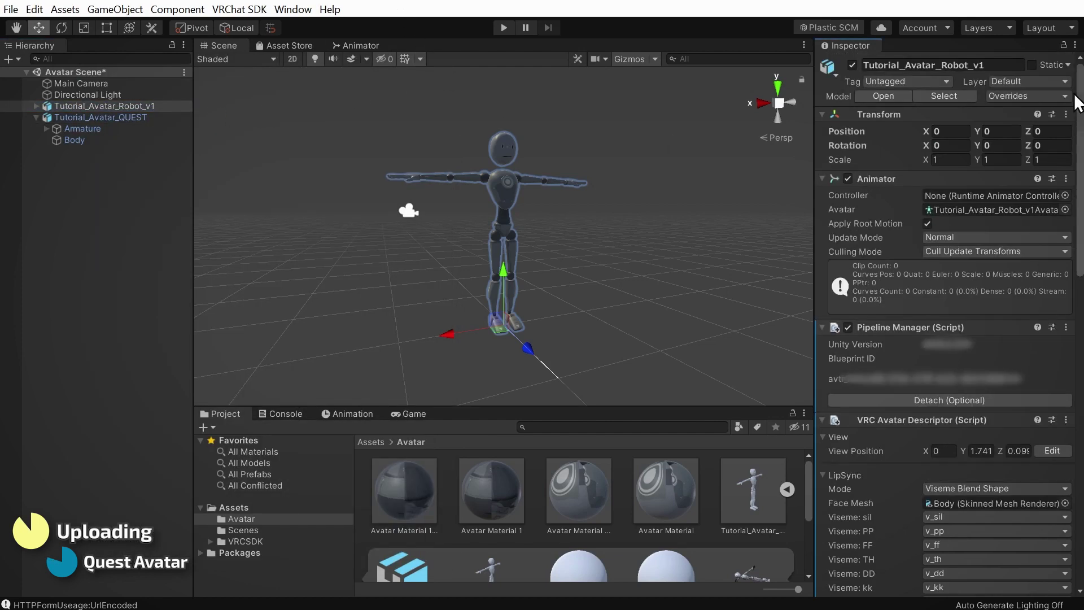
left_click(853, 65)
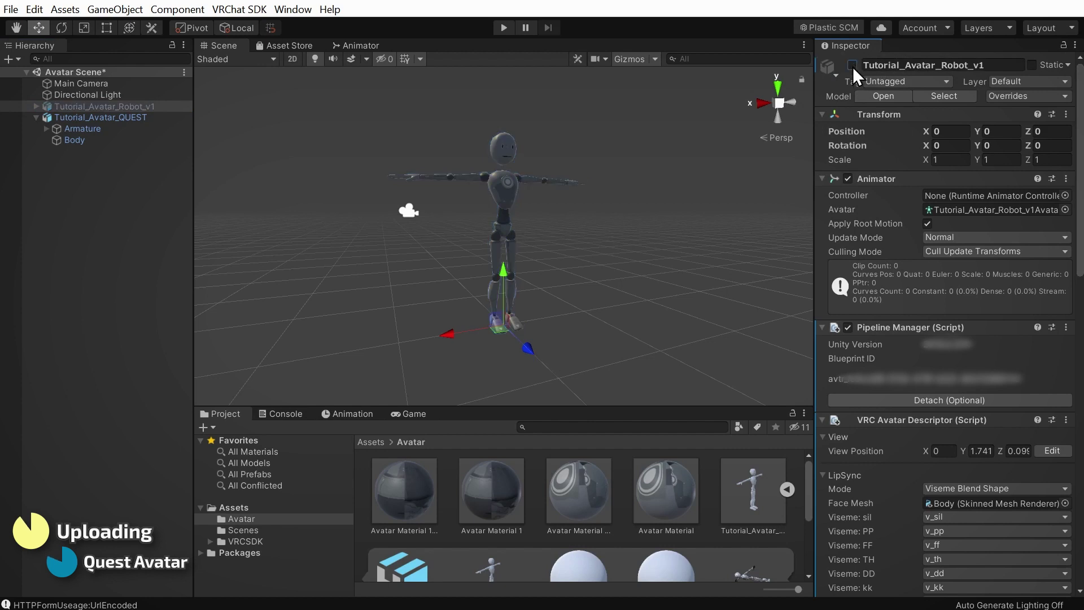
left_click(852, 66)
left_click(853, 65)
left_click(239, 10)
left_click(249, 44)
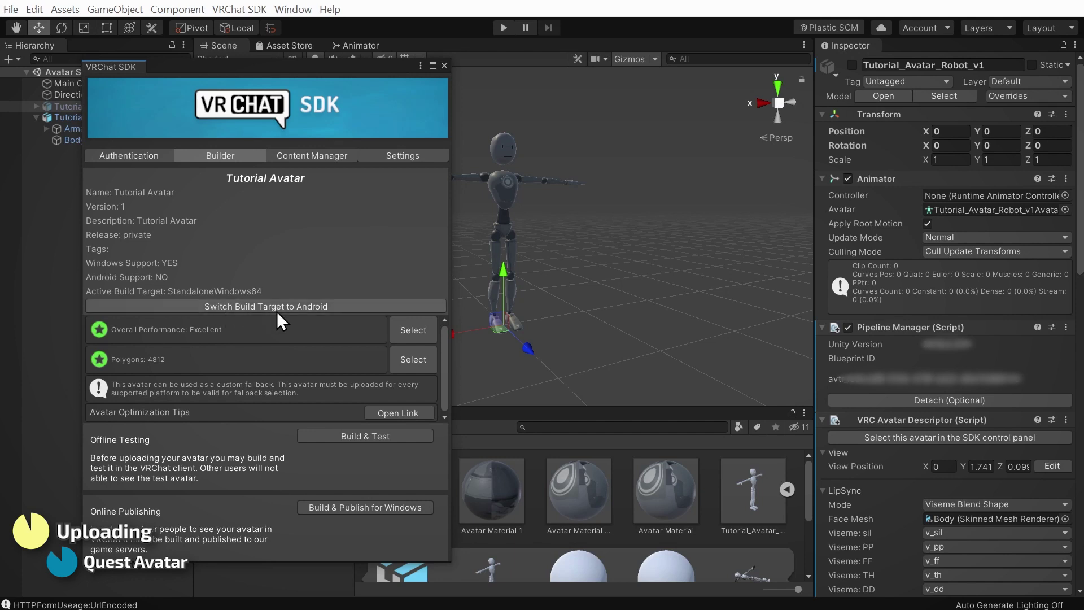
Step: Switch the build target to Android and start Build & Publish for Android
left_click(341, 307)
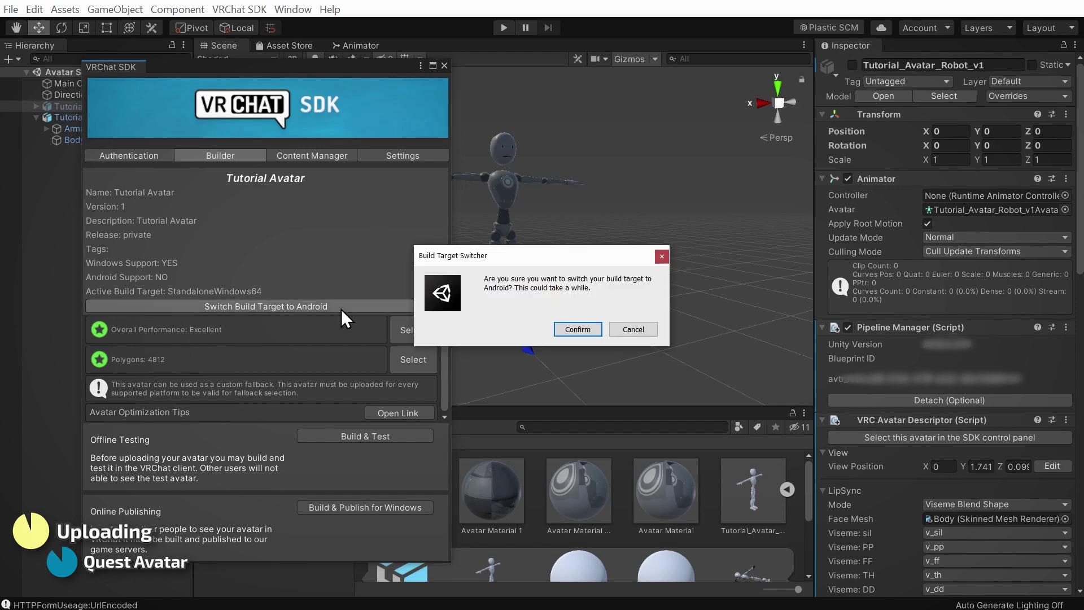
left_click(577, 330)
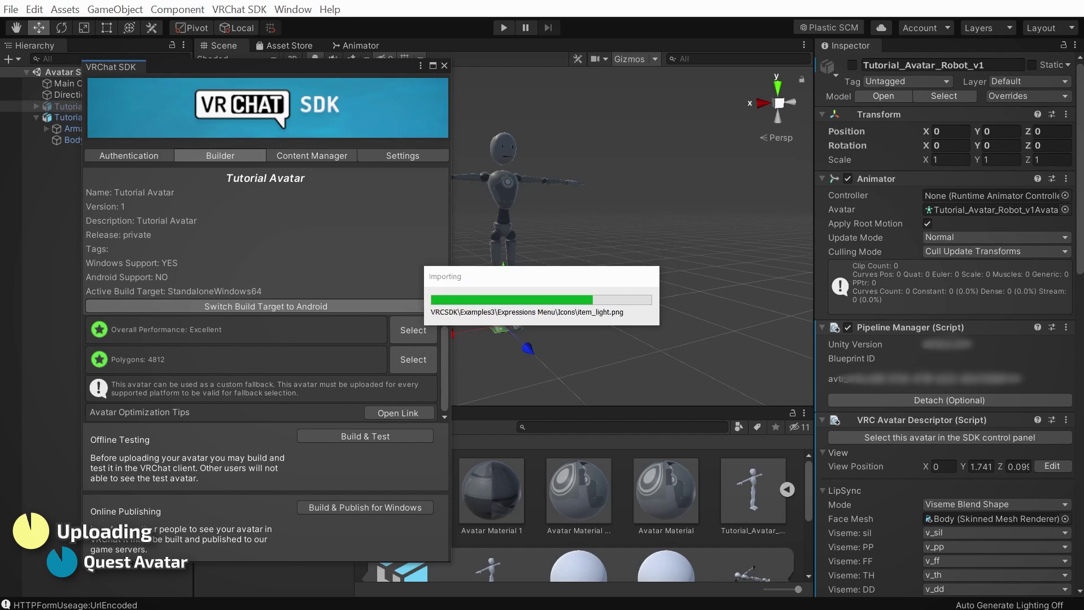
left_click(219, 156)
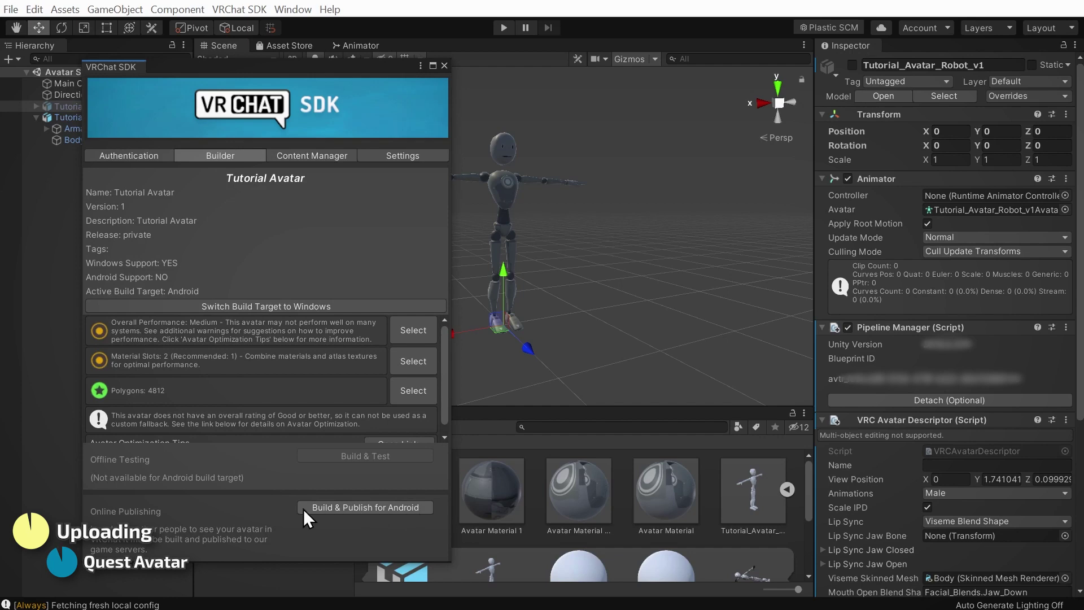
left_click(416, 507)
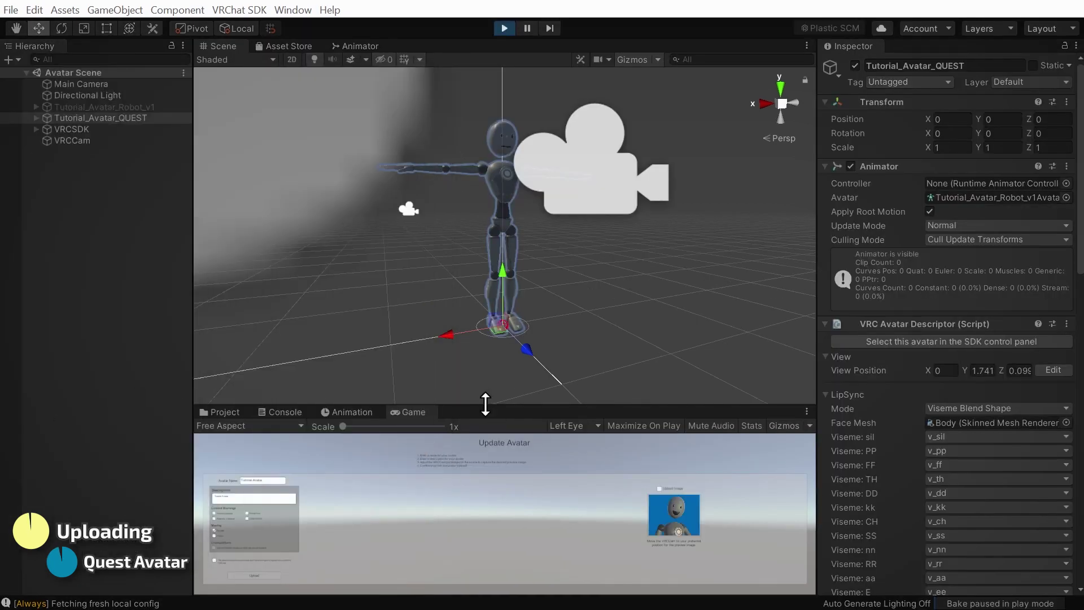
Step: Enlarge the Game panel and upload the Android Tutorial Avatar to VRChat
left_click_drag(485, 403, 472, 217)
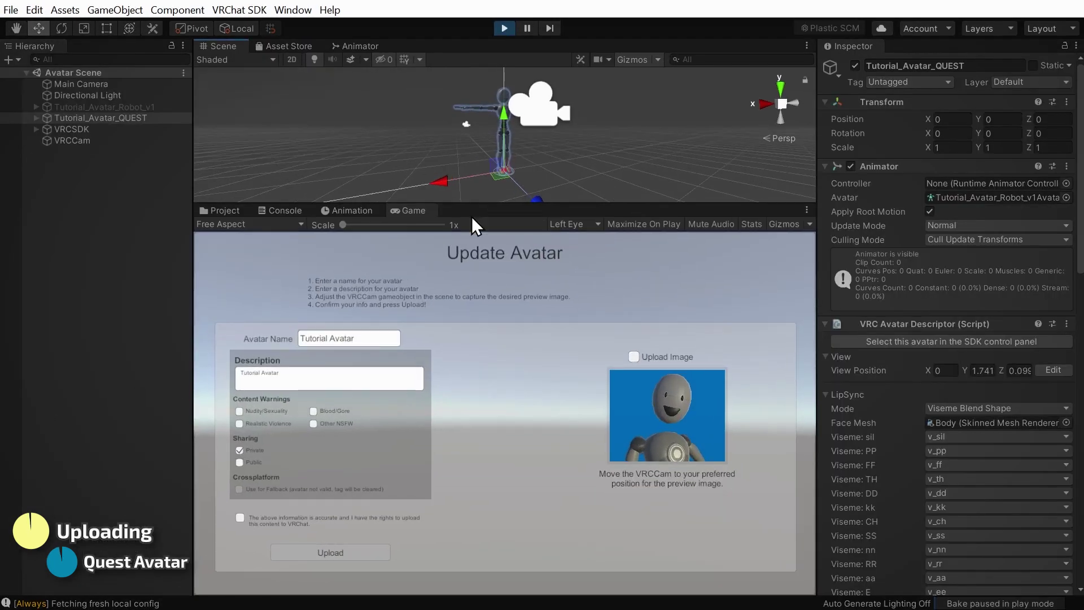
left_click(314, 554)
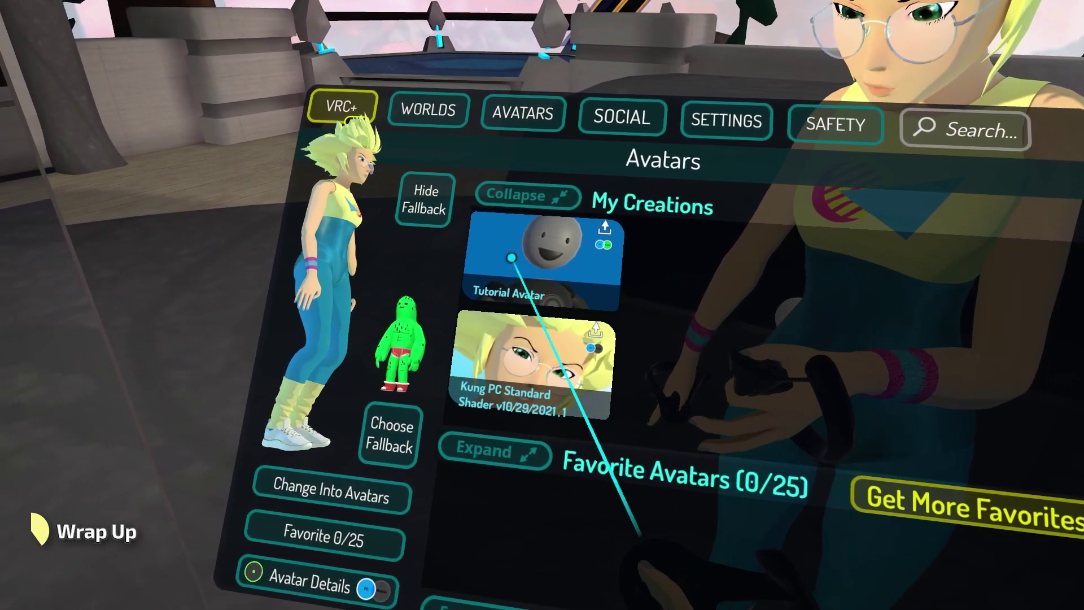
Step: Change into Tutorial Avatar from My Creations in the VRChat Avatars menu
left_click(543, 243)
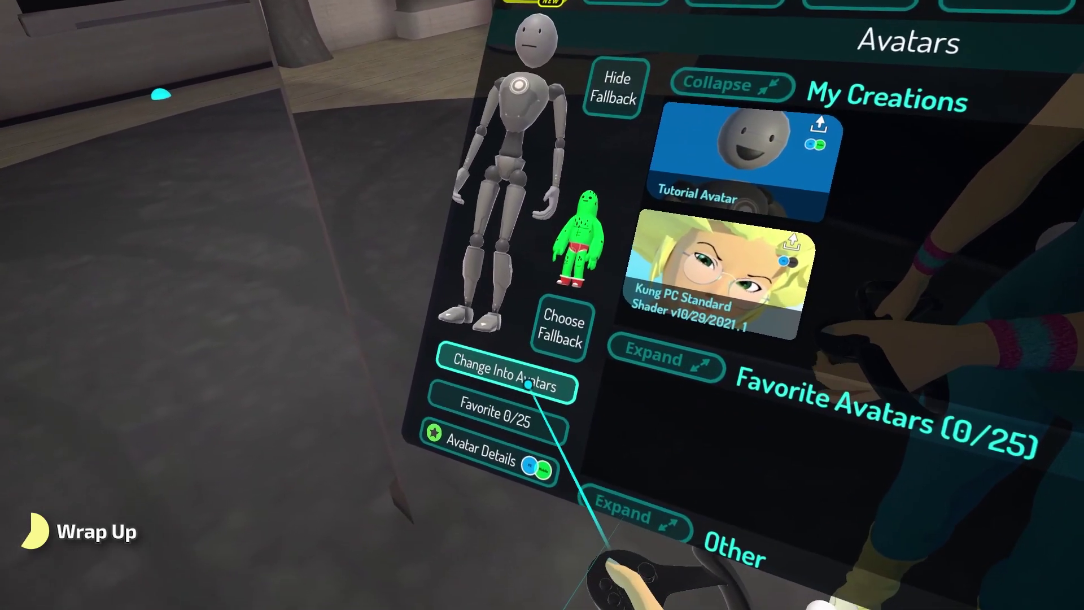
left_click(528, 384)
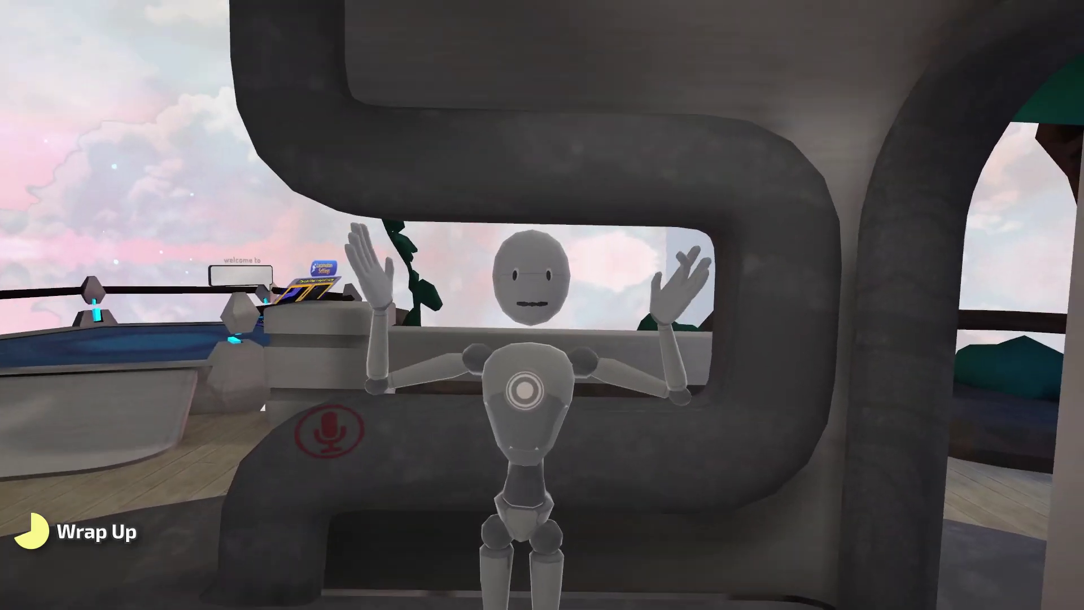